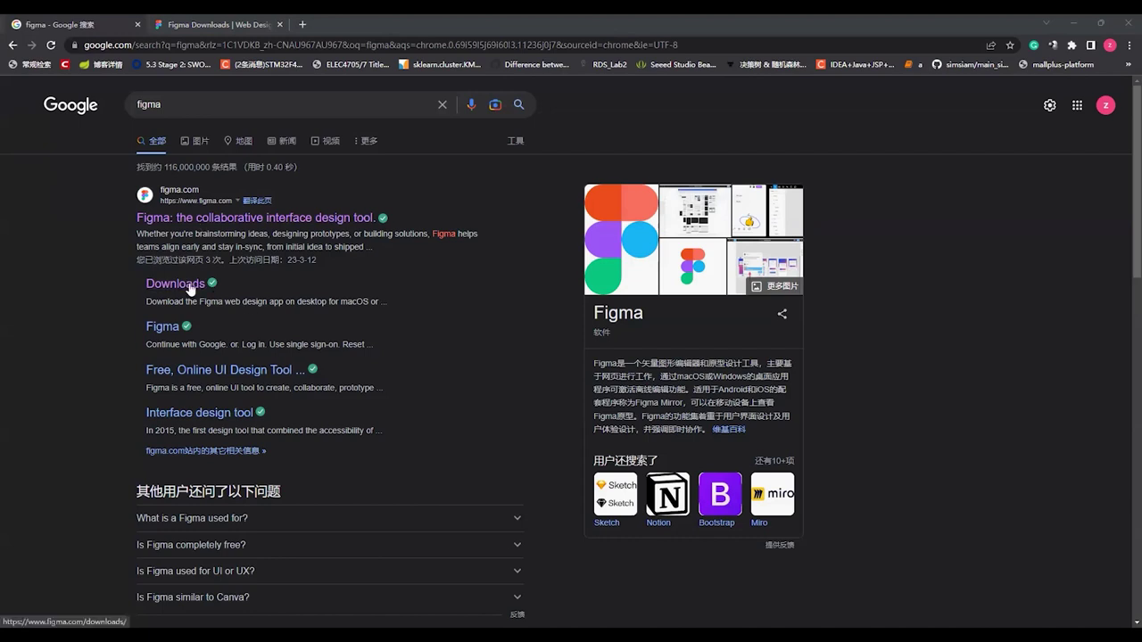
# - Open Figma's downloads page from the search results and go to the desktop app download
pyautogui.click(190, 287)
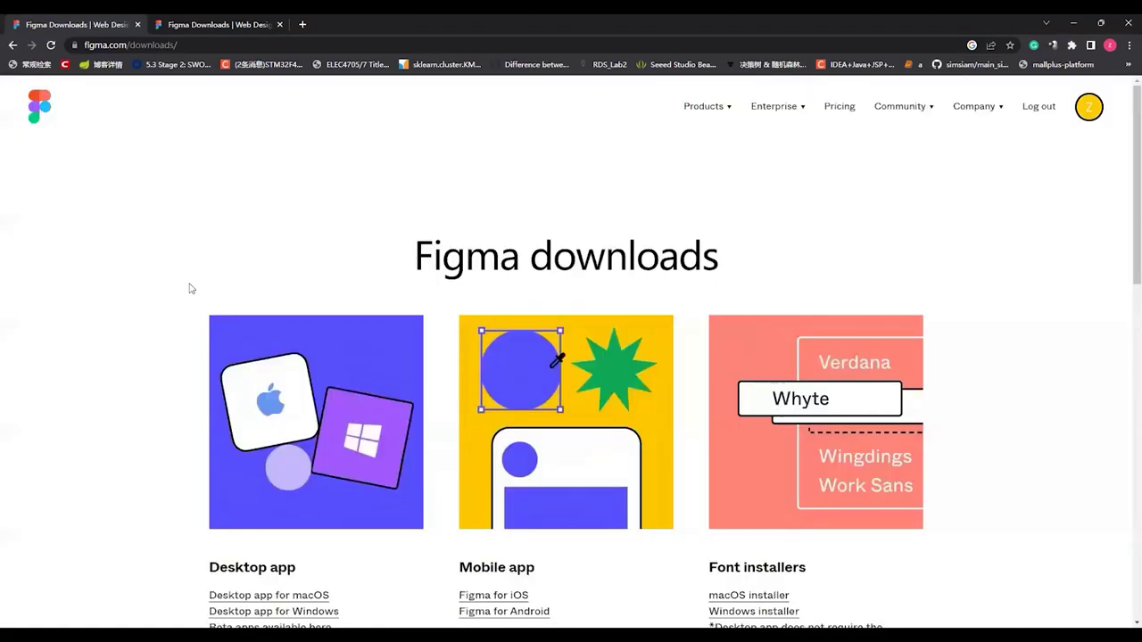
pyautogui.scroll(-2, 178, 402)
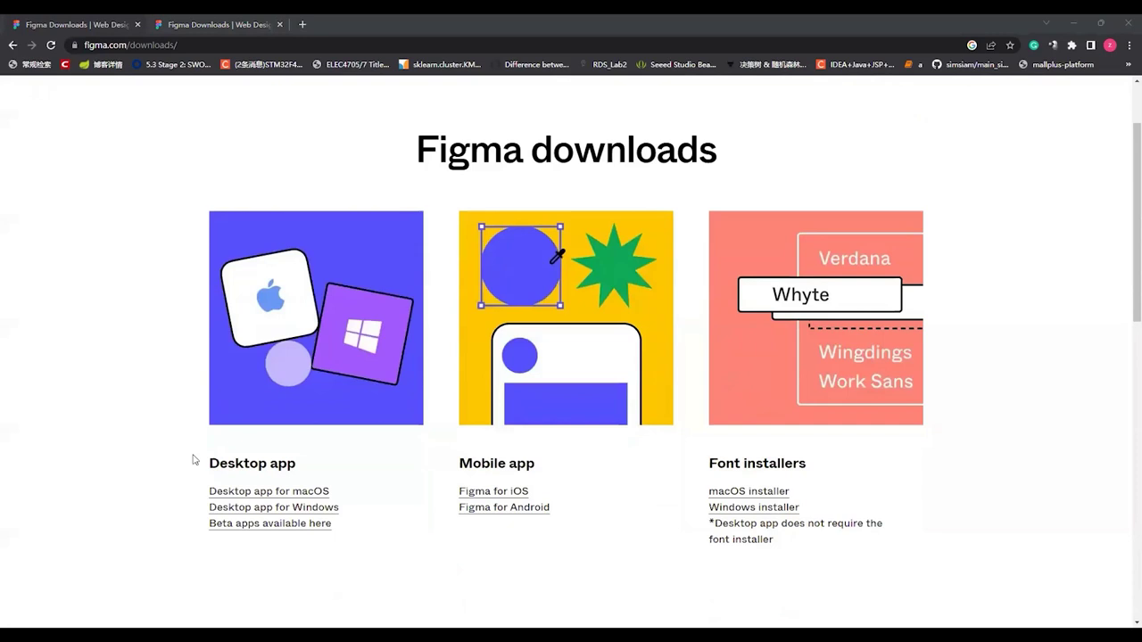
pyautogui.click(230, 487)
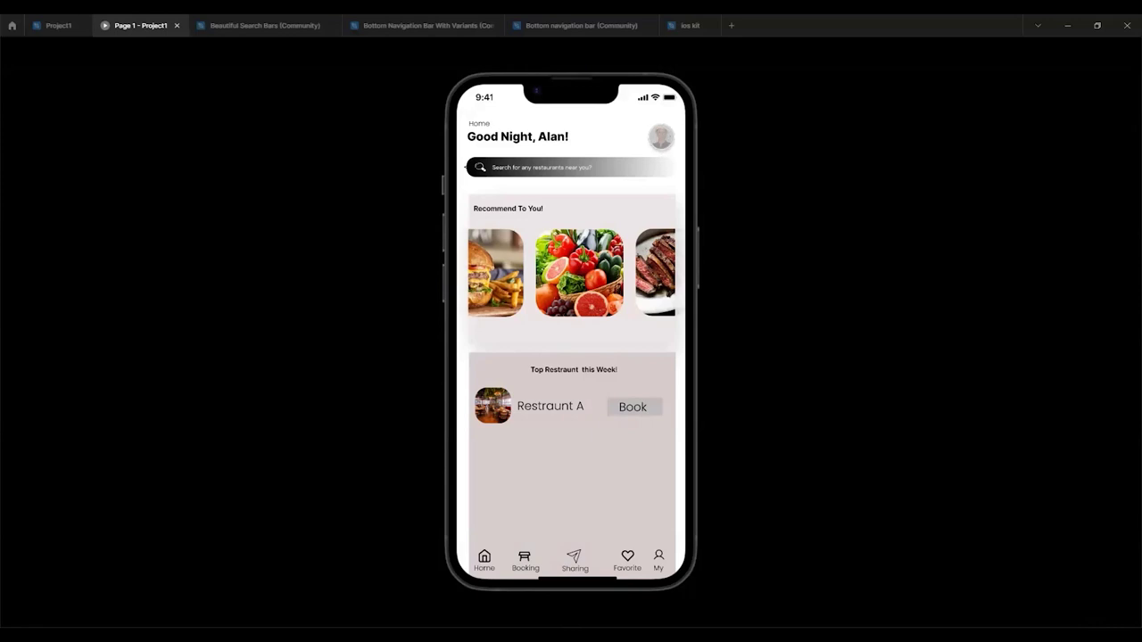
# - In the Figma prototype preview, open the User Profile page from the home screen's avatar and go back home
pyautogui.click(660, 137)
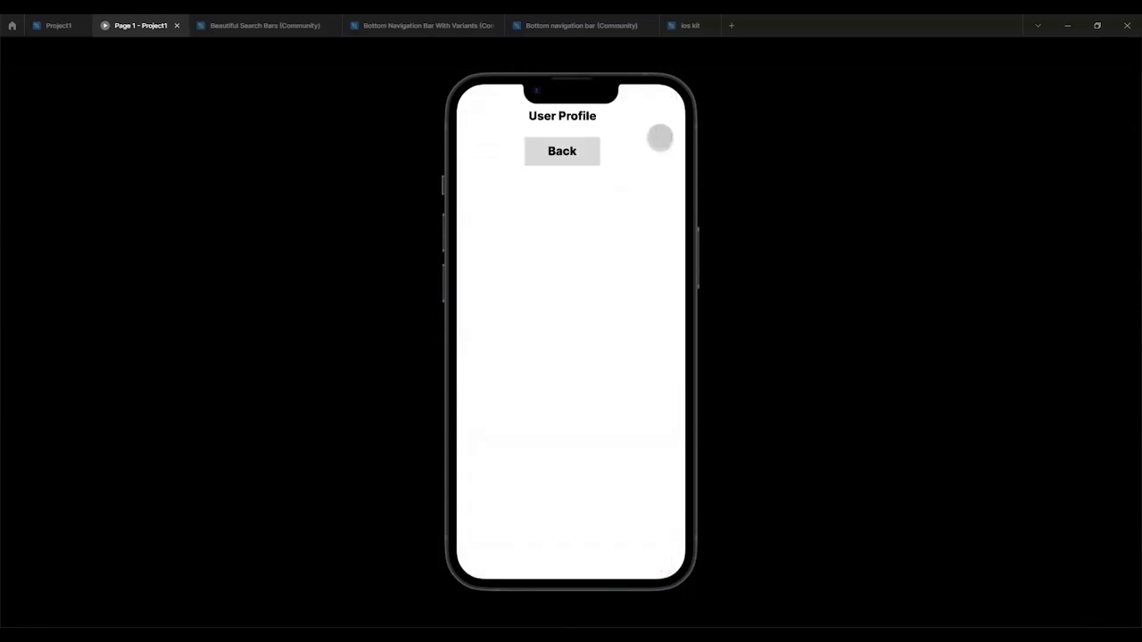
pyautogui.click(569, 154)
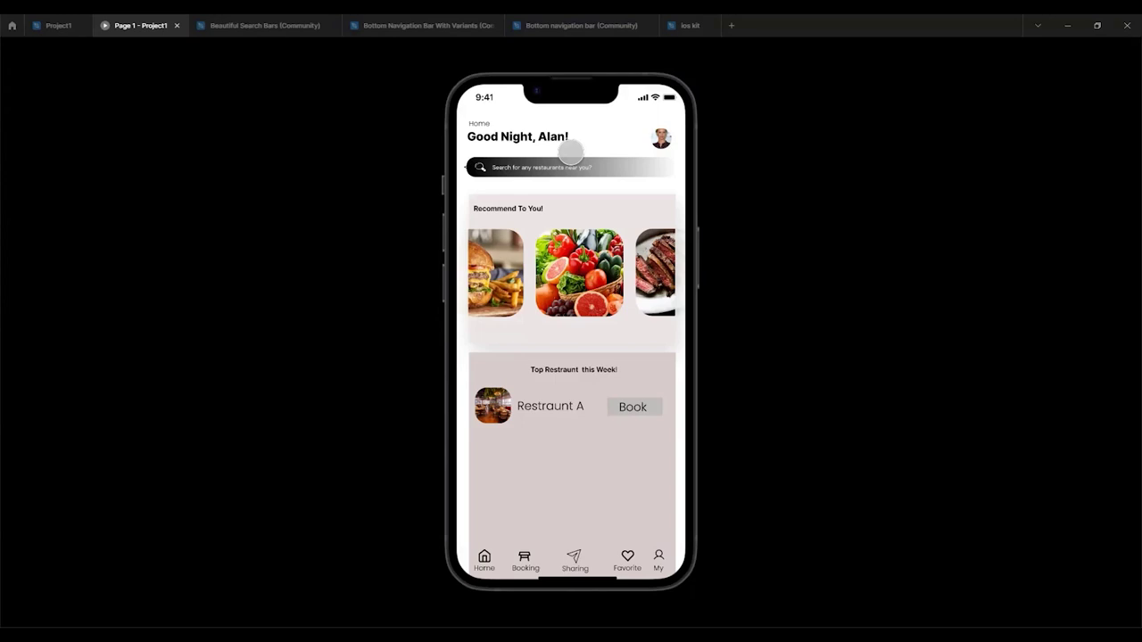
# - Open Restraunt A's detail page in the prototype, try its Menu dropdown, and return to the home screen
pyautogui.click(539, 407)
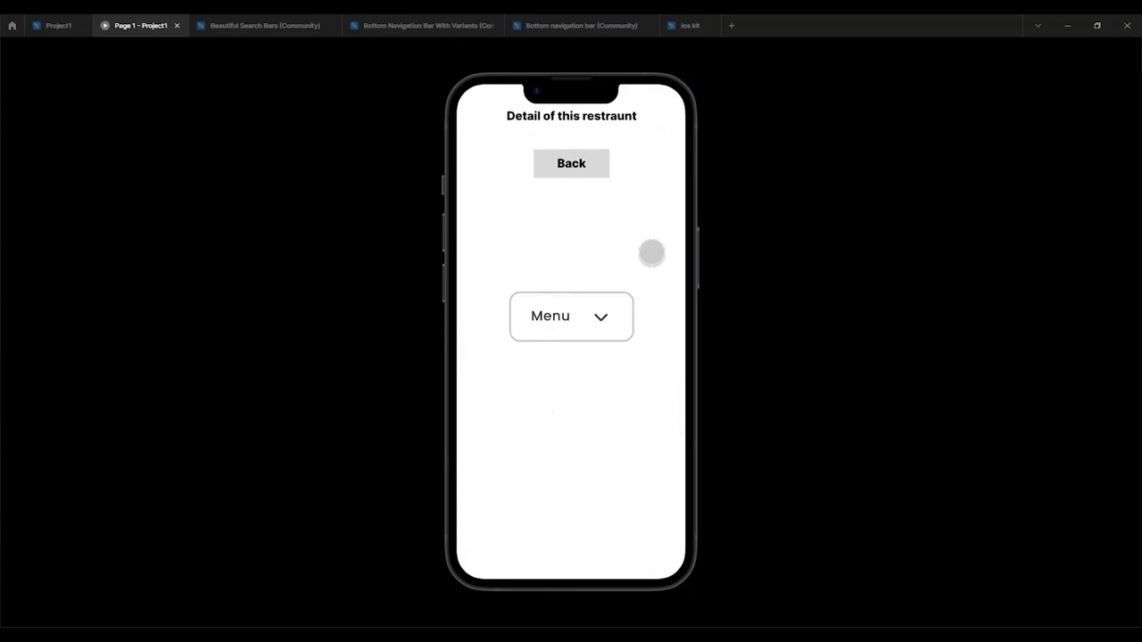
pyautogui.click(587, 313)
pyautogui.scroll(-1, 532, 473)
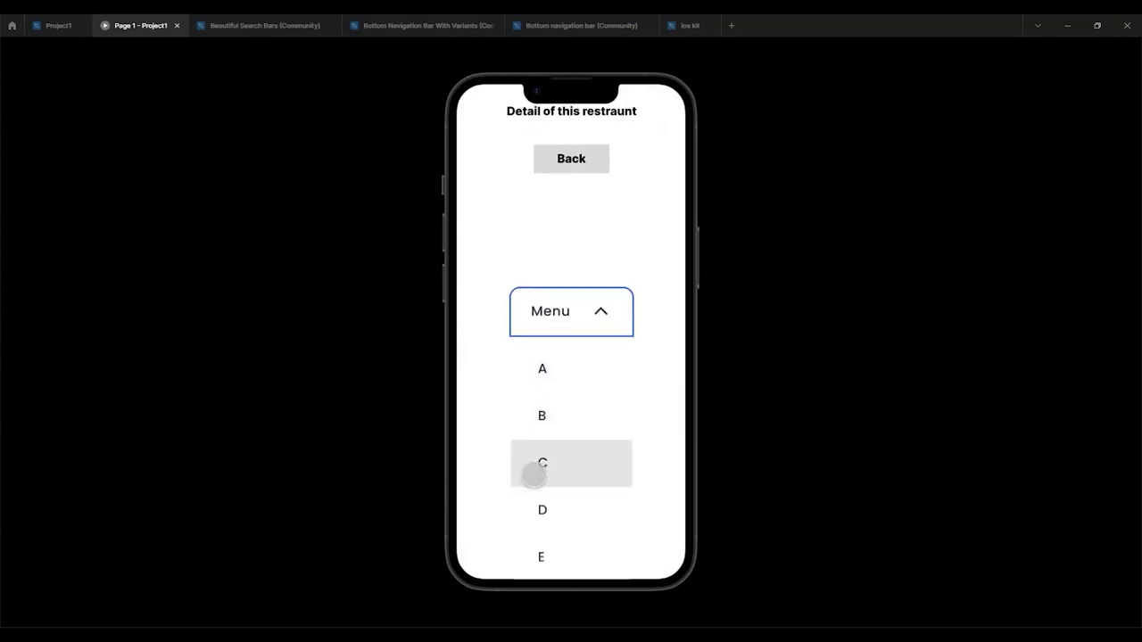
pyautogui.click(603, 316)
pyautogui.click(594, 301)
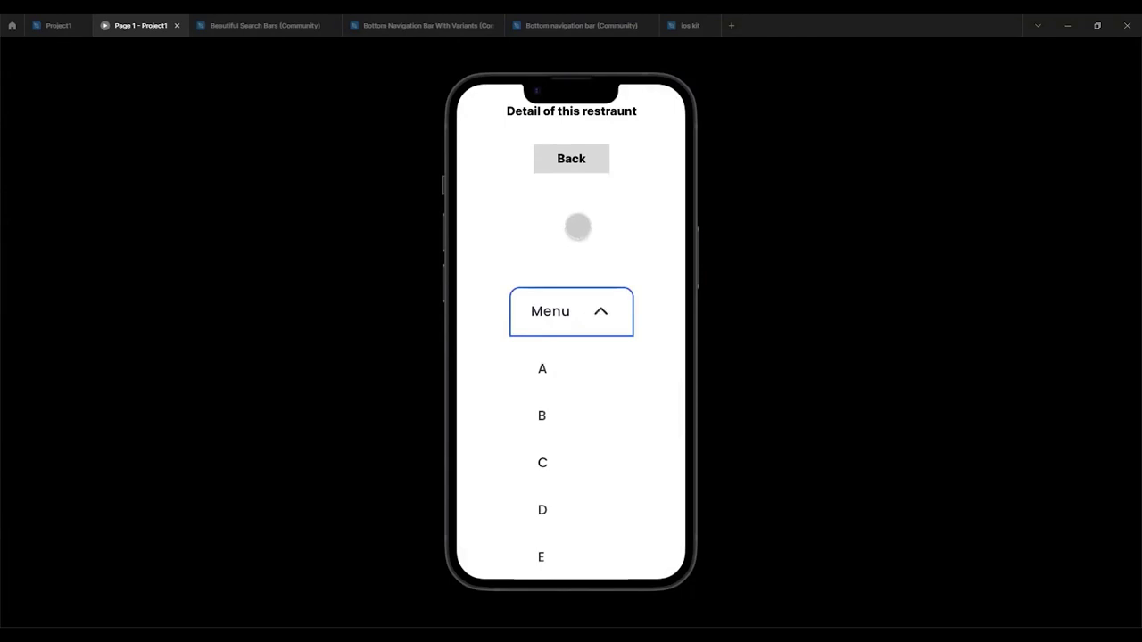
pyautogui.click(576, 225)
pyautogui.click(576, 159)
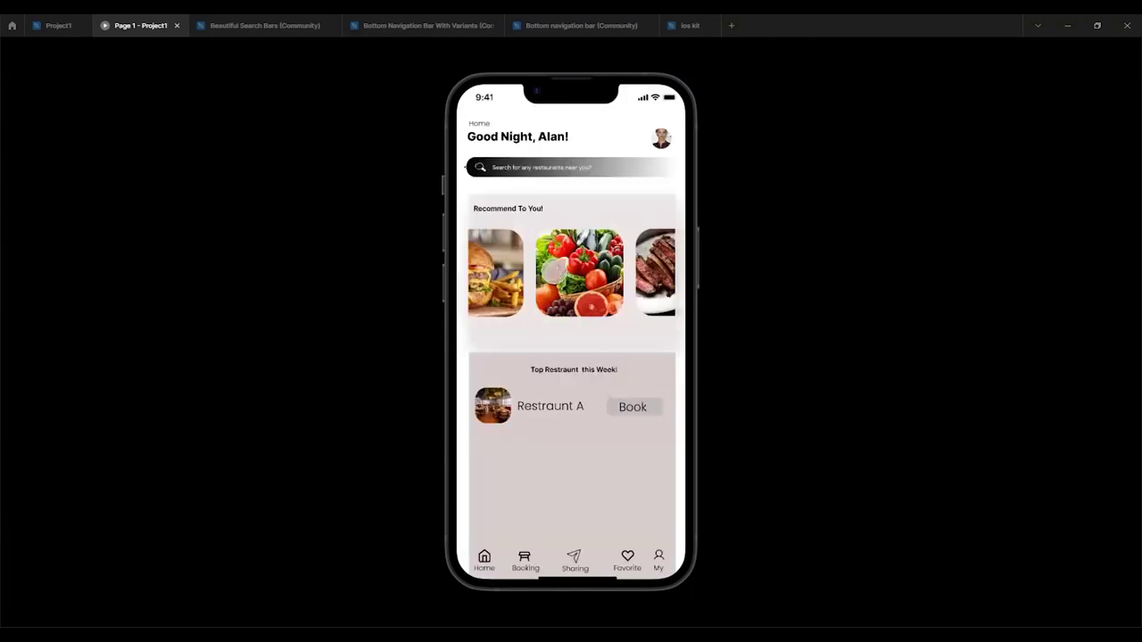
# - Test the prototype's Booking and Sharing navigation links, returning to the home screen from each page
pyautogui.click(524, 556)
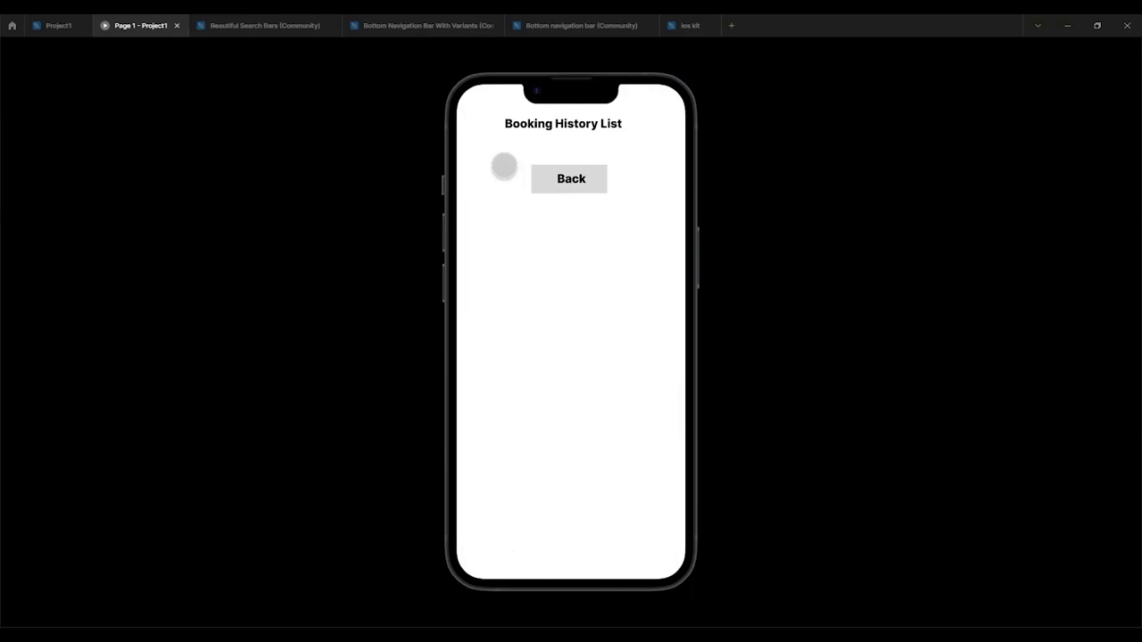
pyautogui.click(546, 178)
pyautogui.click(575, 558)
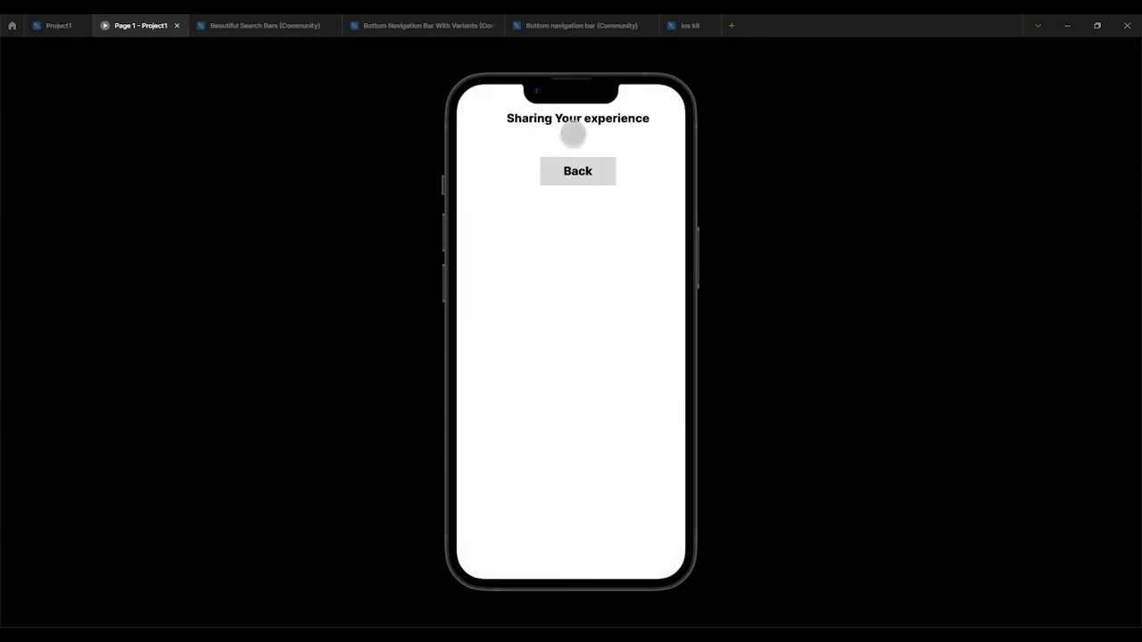
pyautogui.click(578, 171)
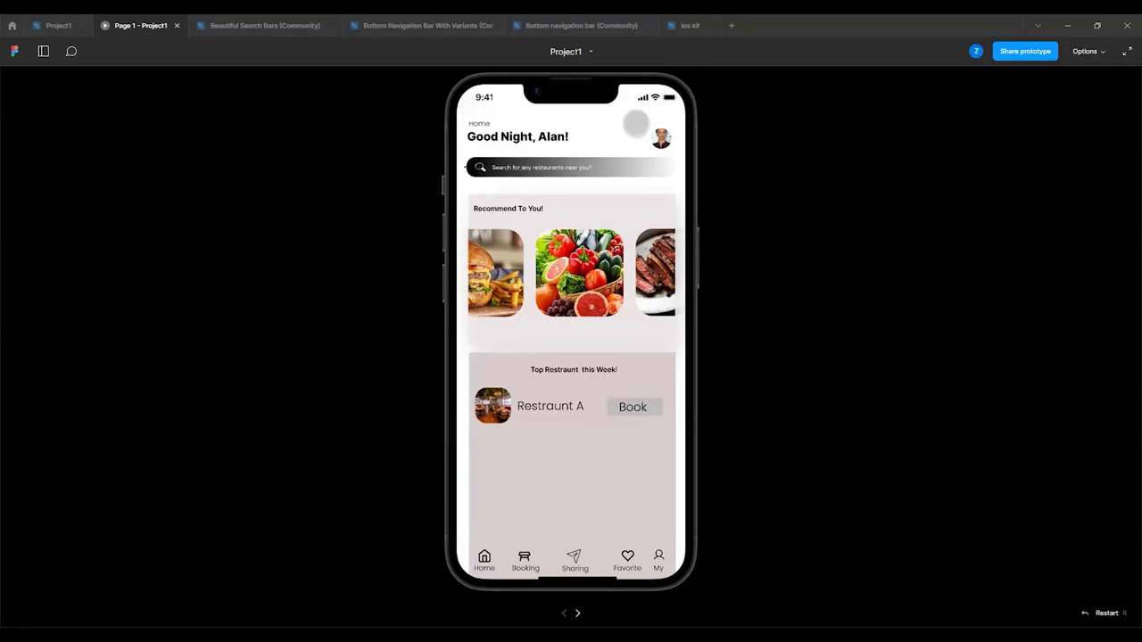
# - Create a new design file and add an iPhone 14 Pro frame to the canvas
pyautogui.click(731, 27)
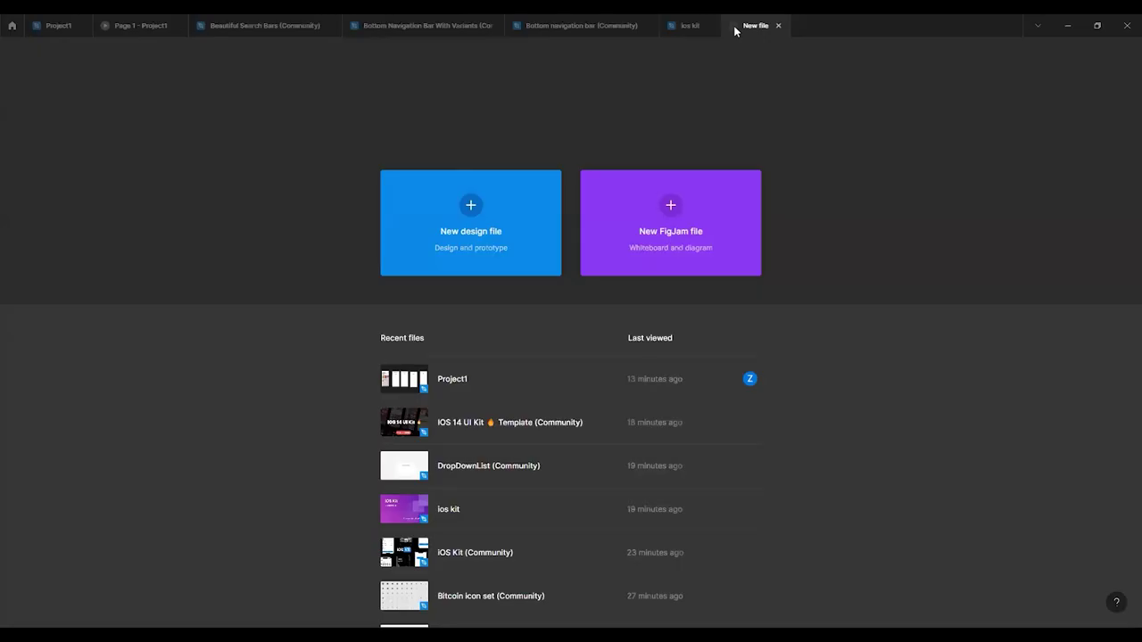
pyautogui.click(446, 215)
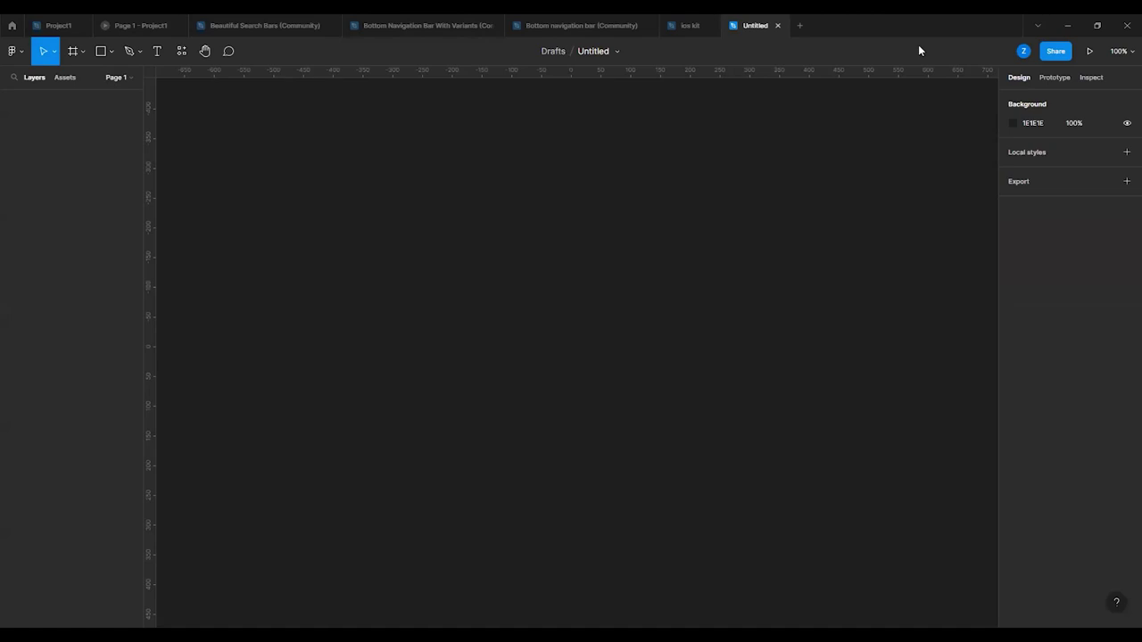
pyautogui.click(76, 53)
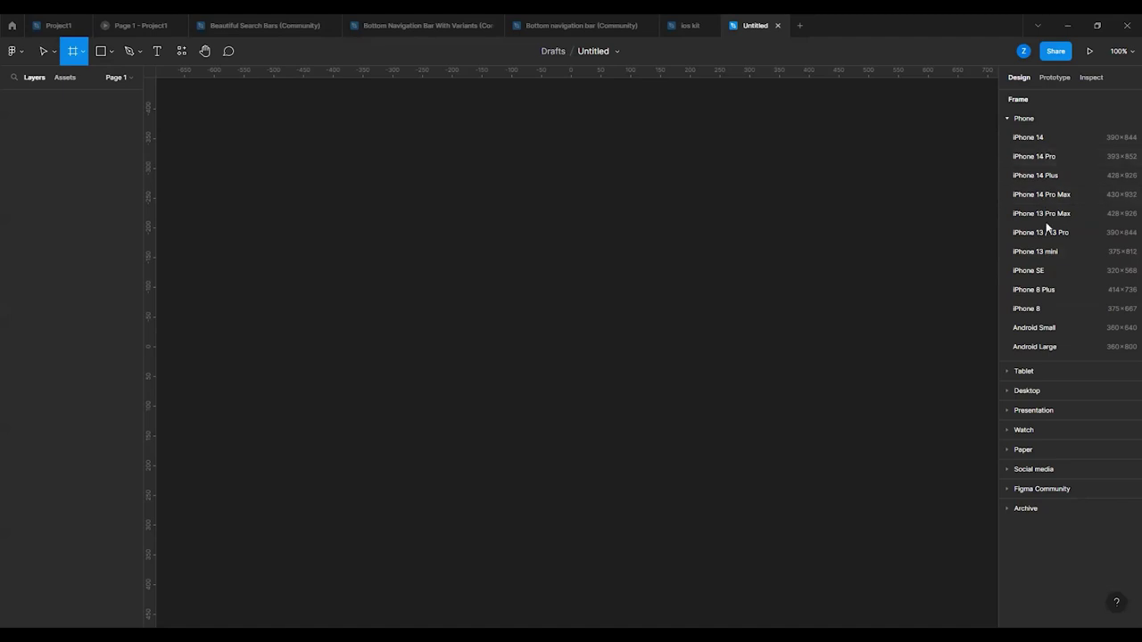
pyautogui.click(1039, 156)
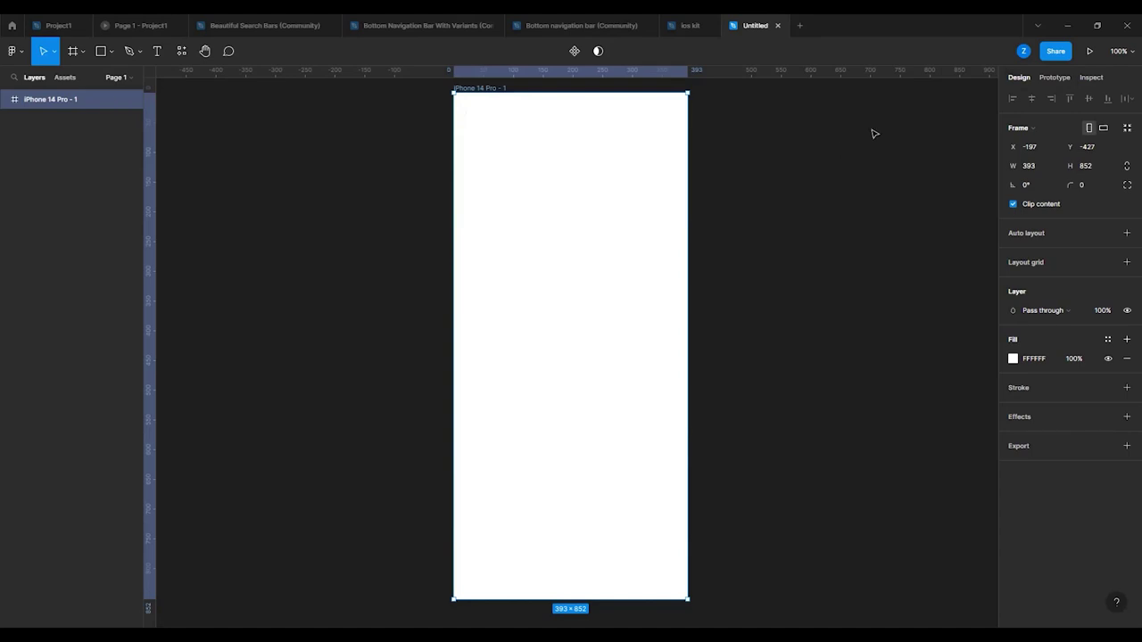
# - Preview the empty iPhone 14 Pro frame as a prototype and close the preview
pyautogui.click(1090, 52)
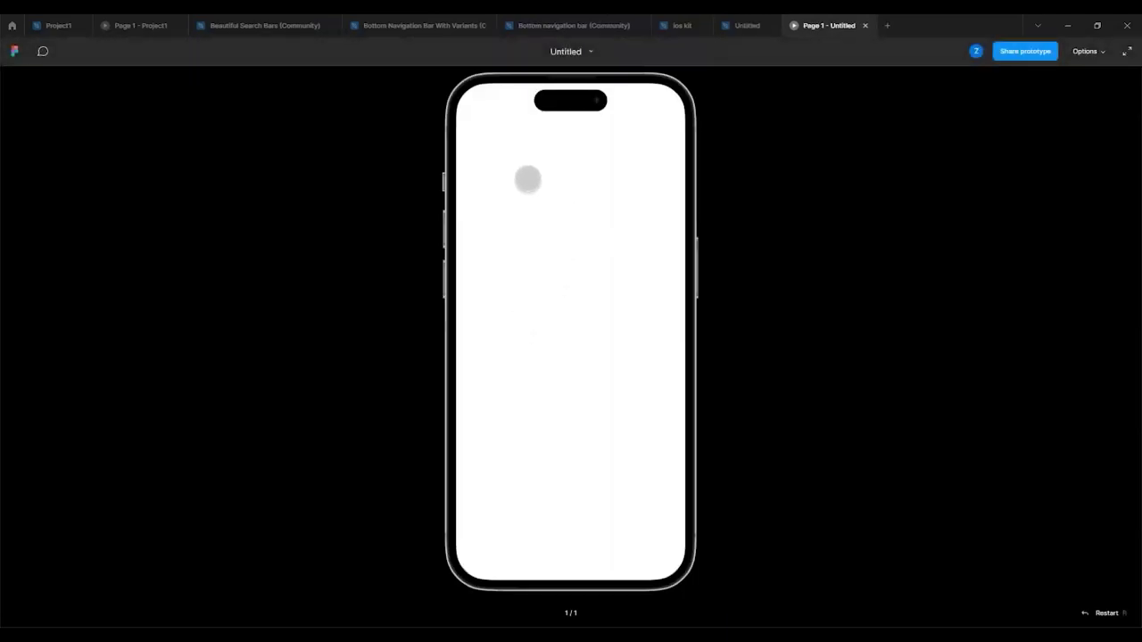
pyautogui.click(865, 26)
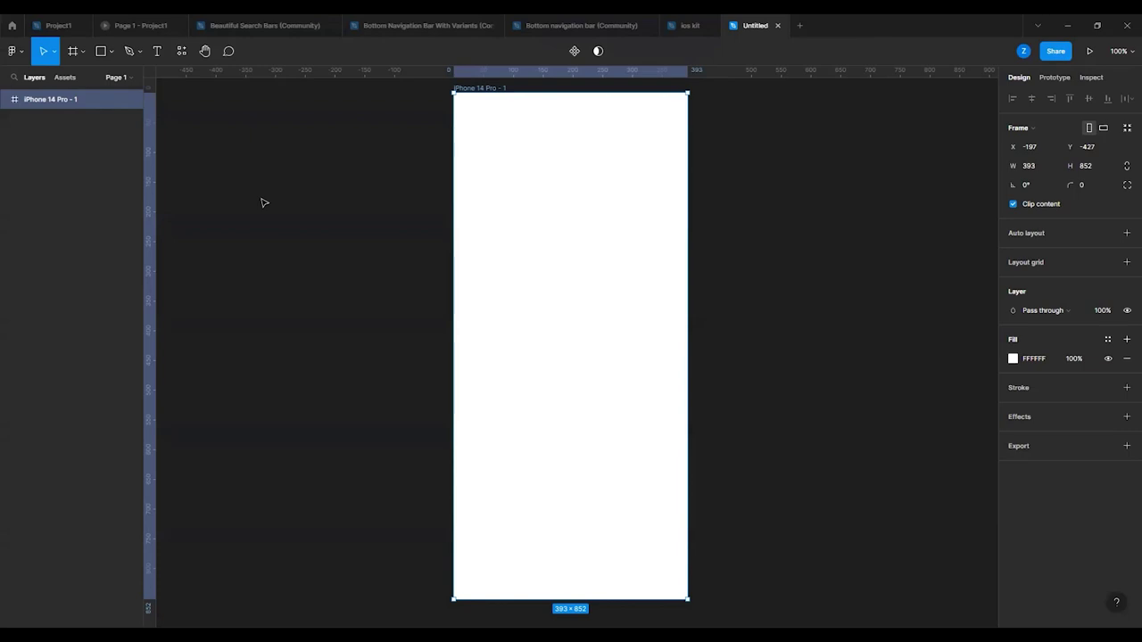
# - Look over the Community search and the search bar, bottom navigation bar and ios kit files, and return to the Untitled design file
pyautogui.click(12, 29)
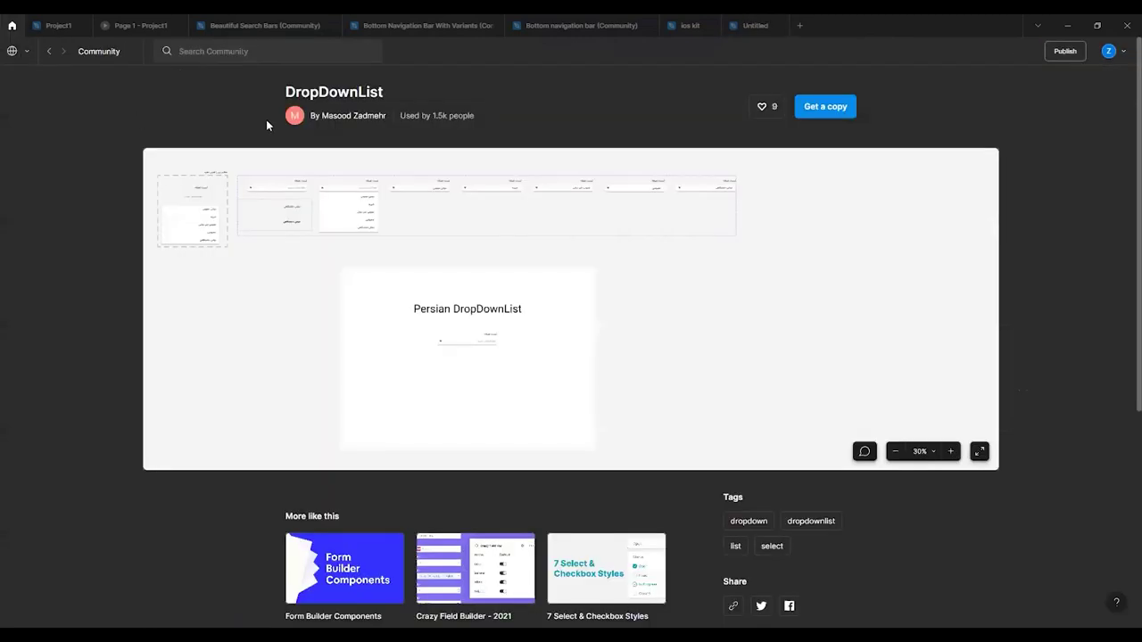
pyautogui.click(239, 51)
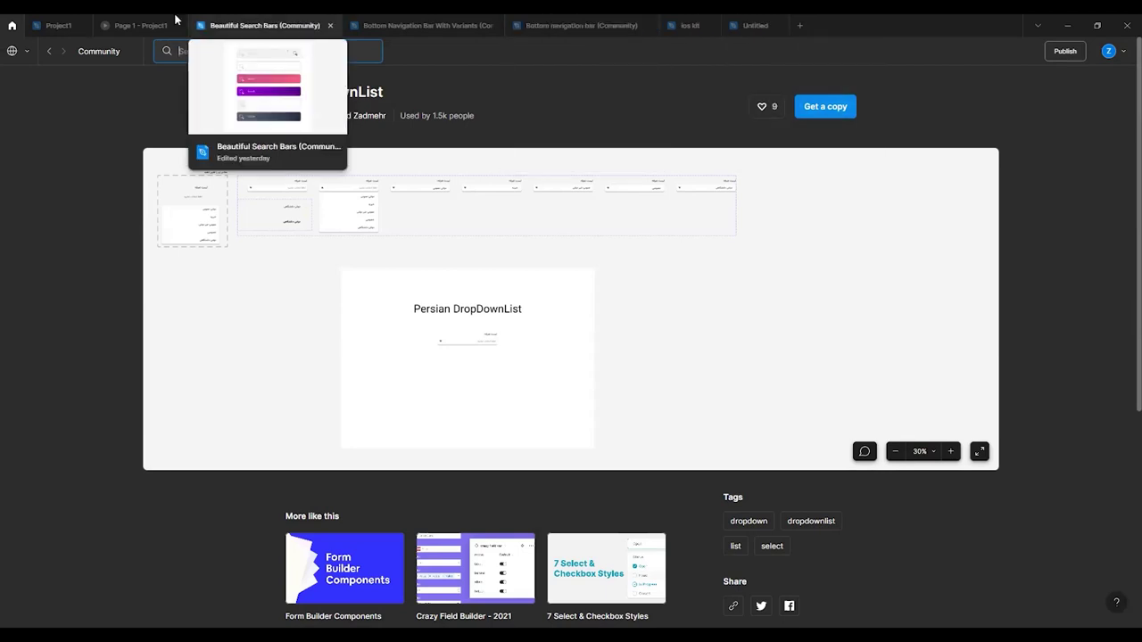
pyautogui.click(256, 25)
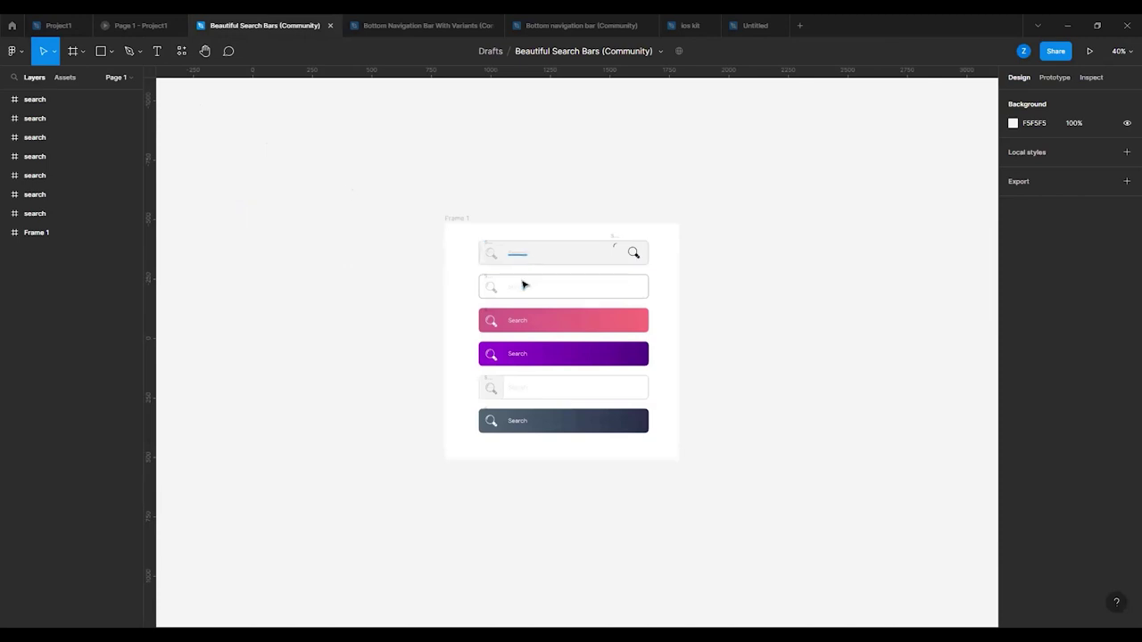
pyautogui.click(396, 22)
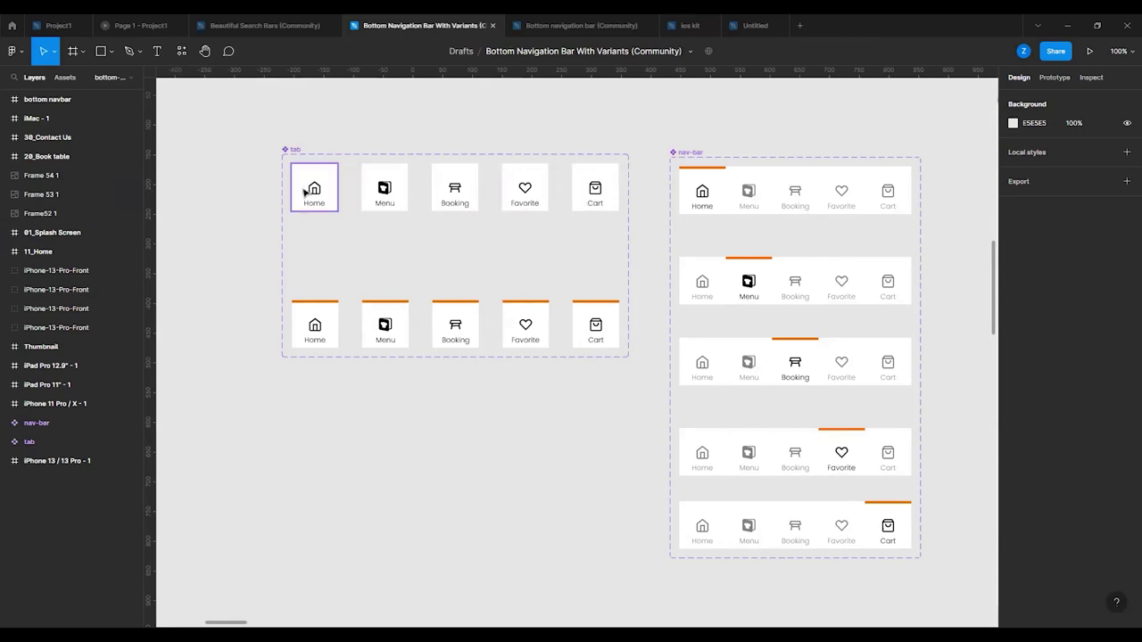
pyautogui.click(563, 24)
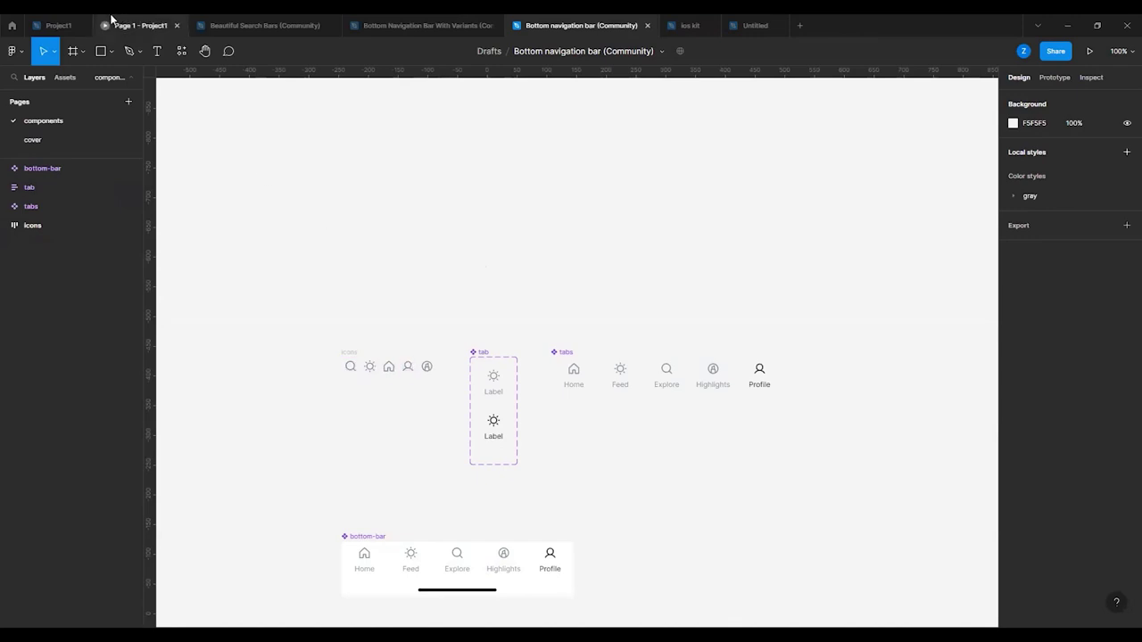
pyautogui.click(223, 24)
pyautogui.click(384, 25)
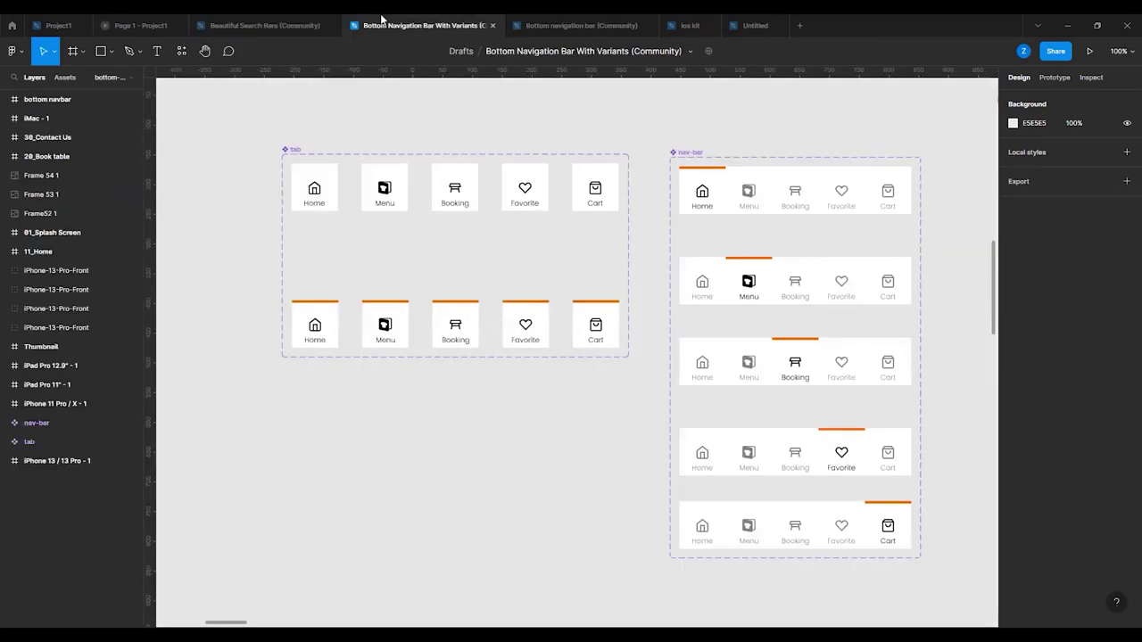
pyautogui.click(685, 25)
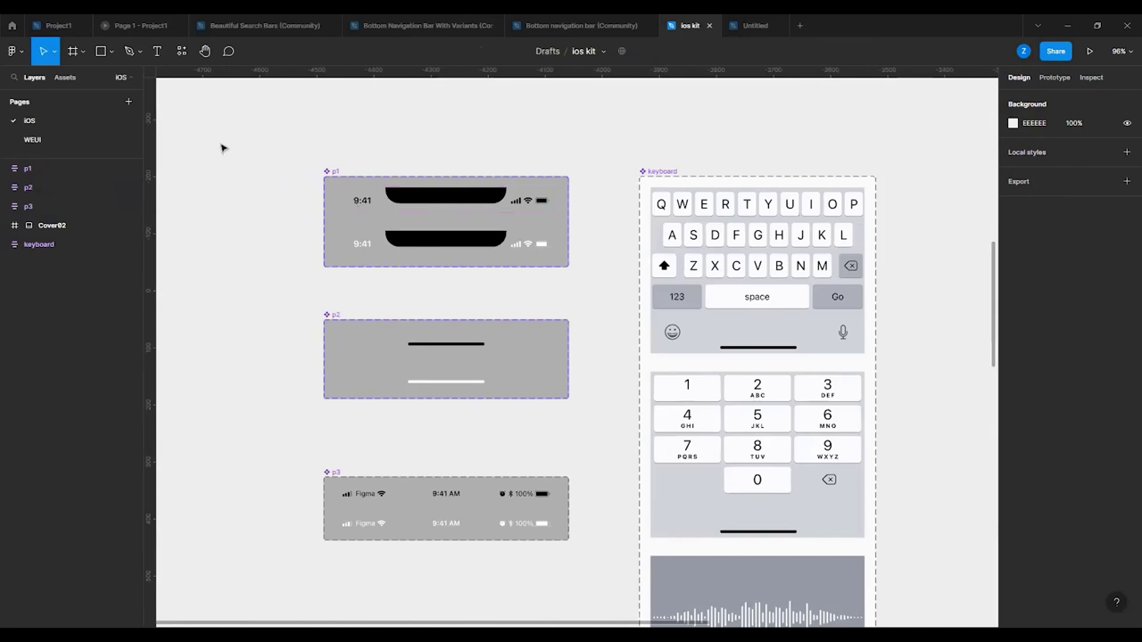
pyautogui.click(18, 25)
pyautogui.click(163, 52)
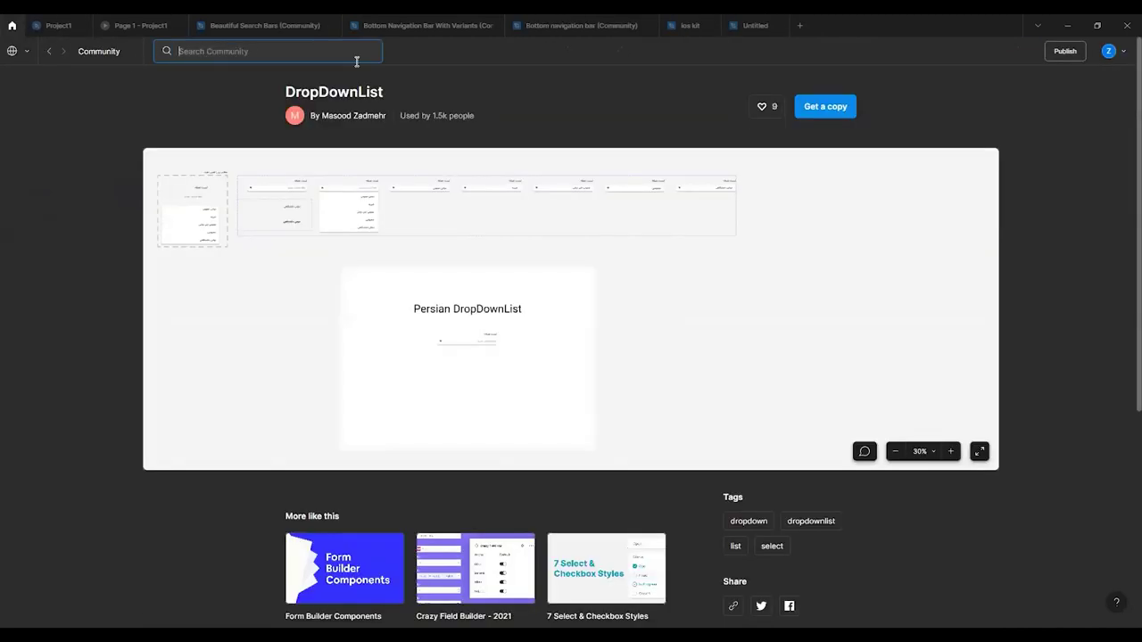
pyautogui.click(747, 25)
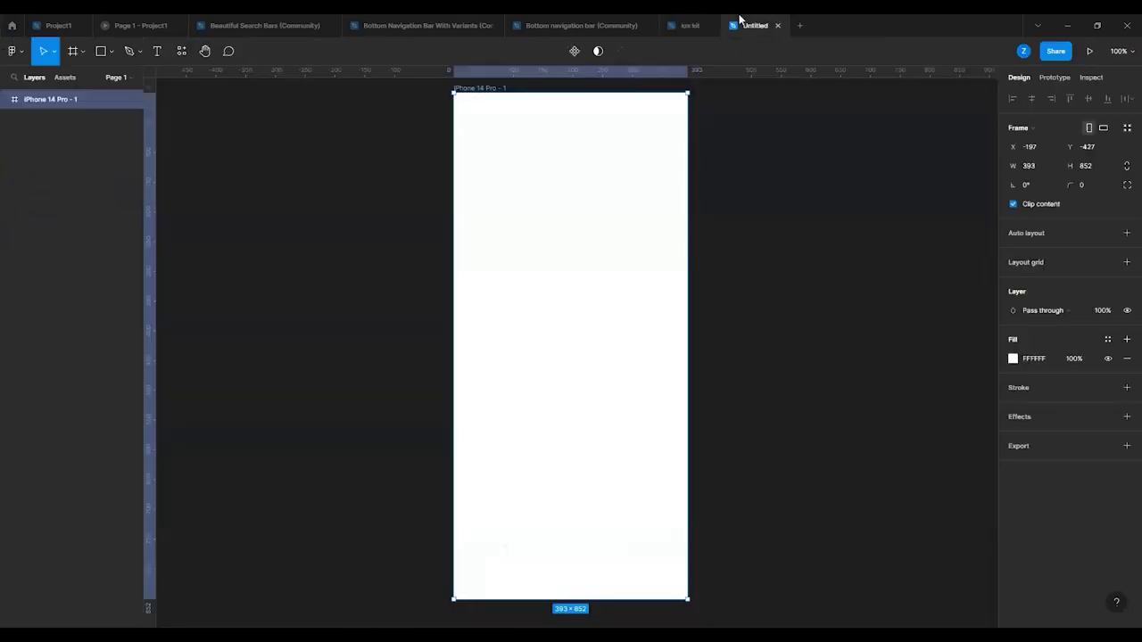
# - Copy the black-text 9:41 status bar from the ios kit's p1 component and place it along the top edge of the iPhone 14 Pro frame
pyautogui.click(684, 21)
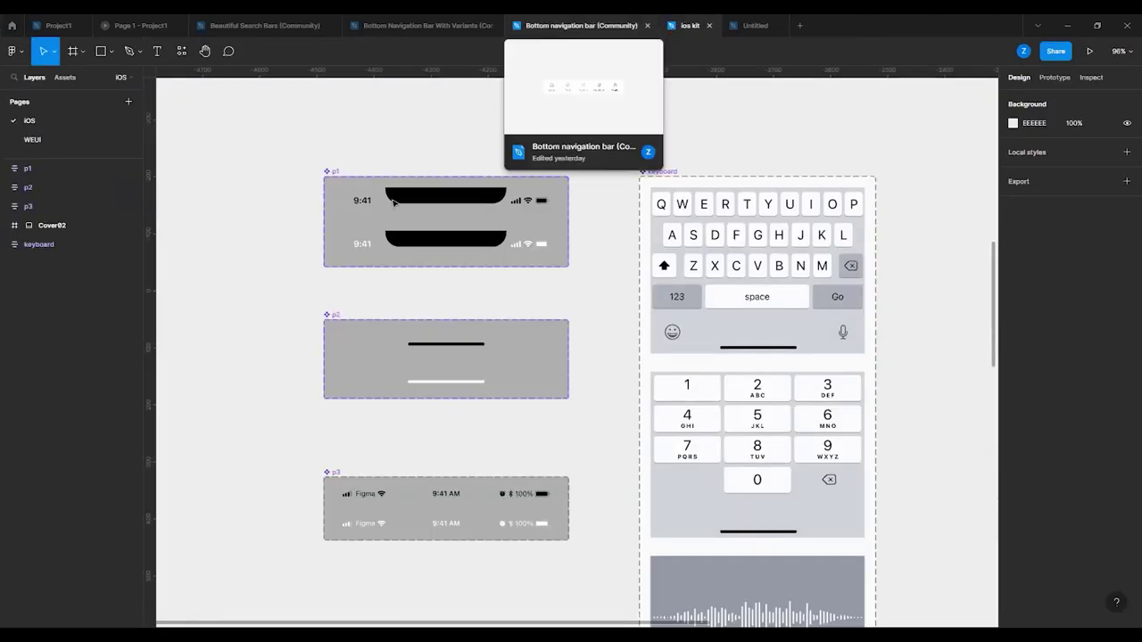
pyautogui.click(374, 202)
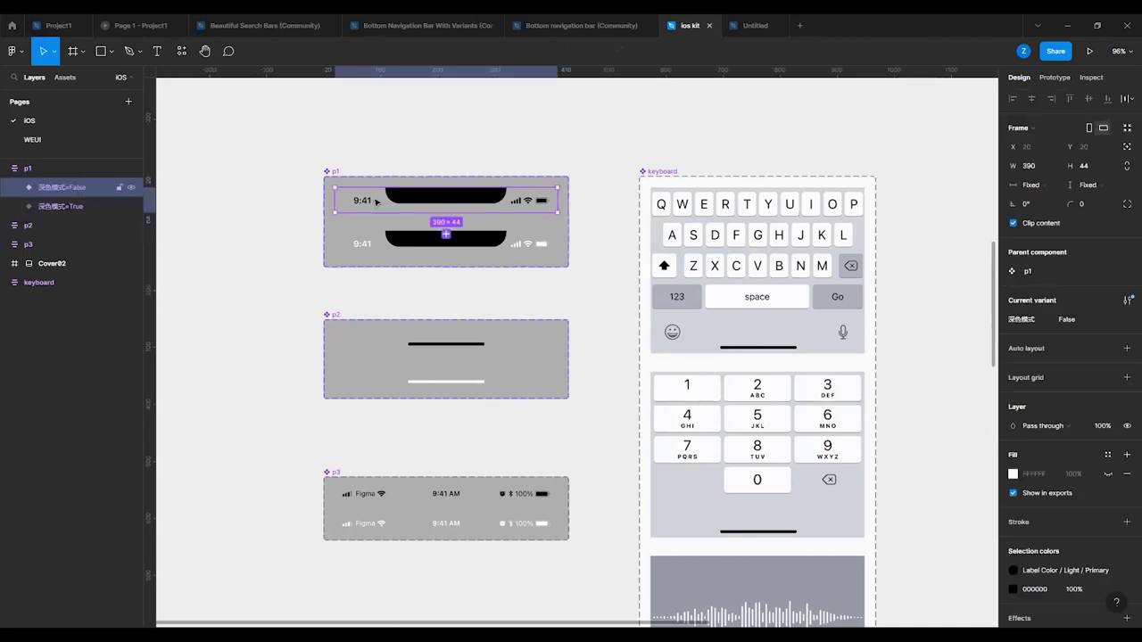
pyautogui.rightClick(375, 202)
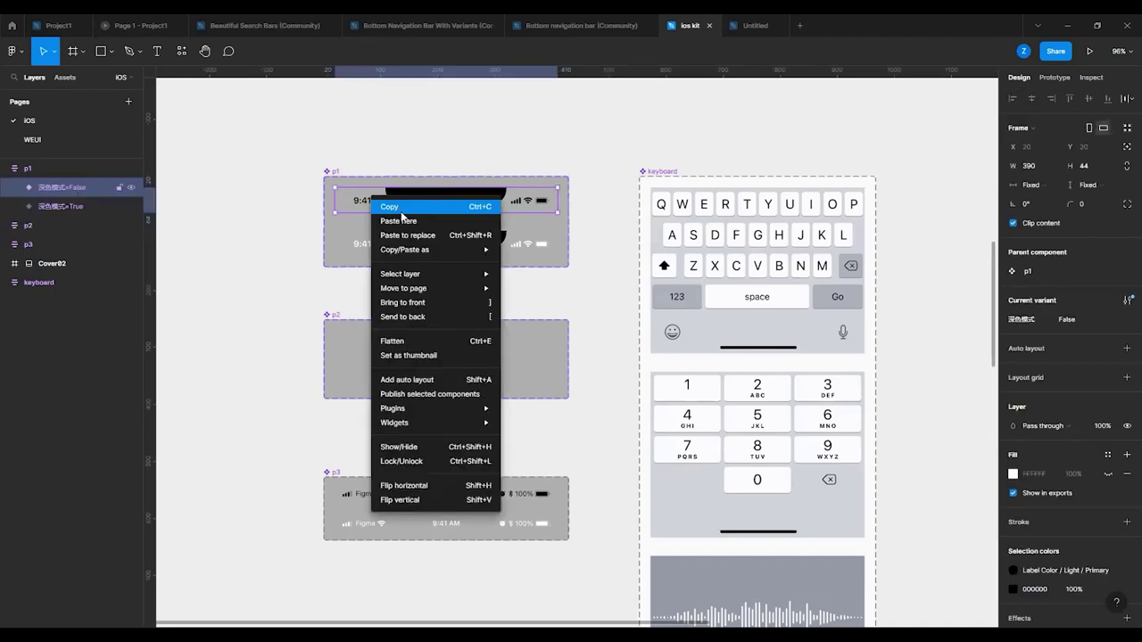
pyautogui.click(398, 206)
pyautogui.click(759, 18)
pyautogui.rightClick(571, 160)
pyautogui.click(619, 187)
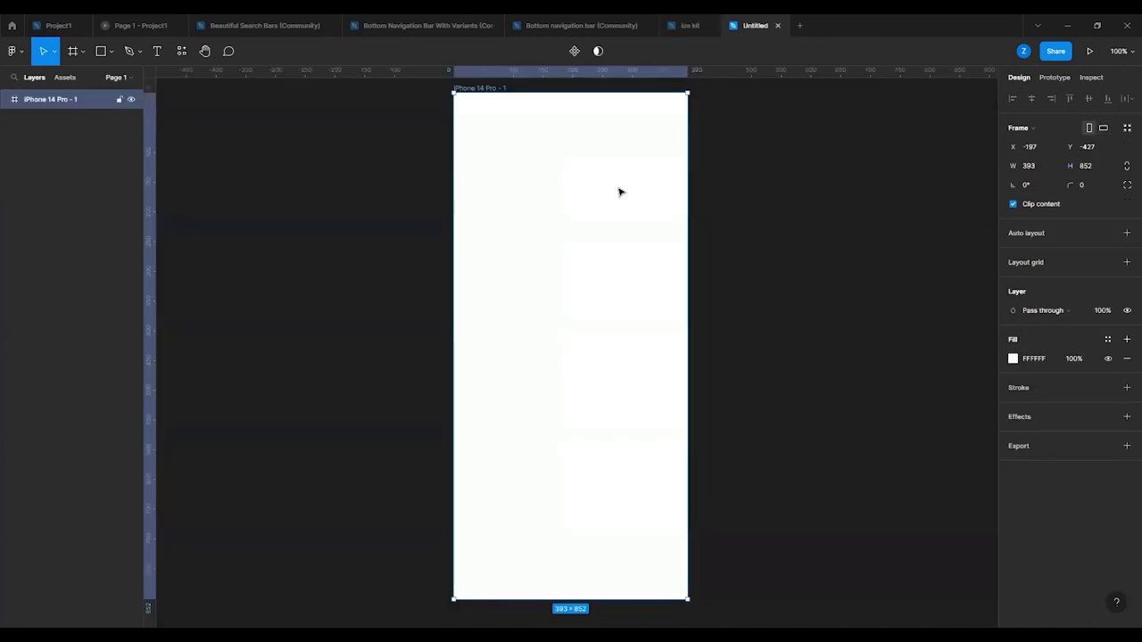
pyautogui.moveTo(667, 174); pyautogui.dragTo(548, 106)
pyautogui.click(356, 154)
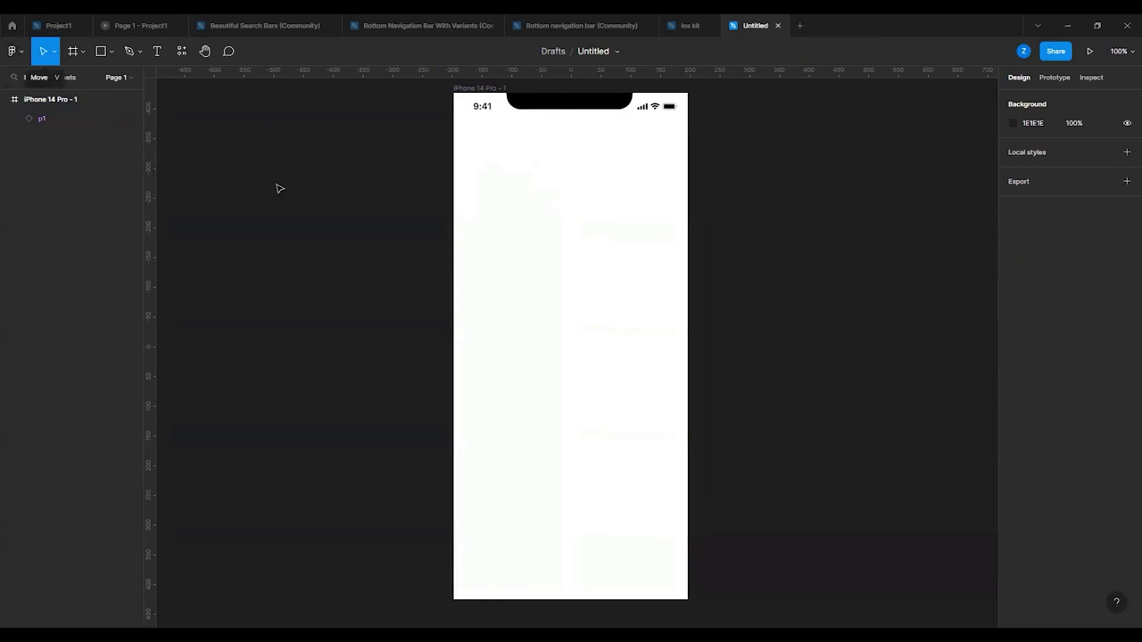
# - Hide the rulers around the canvas of the Untitled design file
pyautogui.click(20, 54)
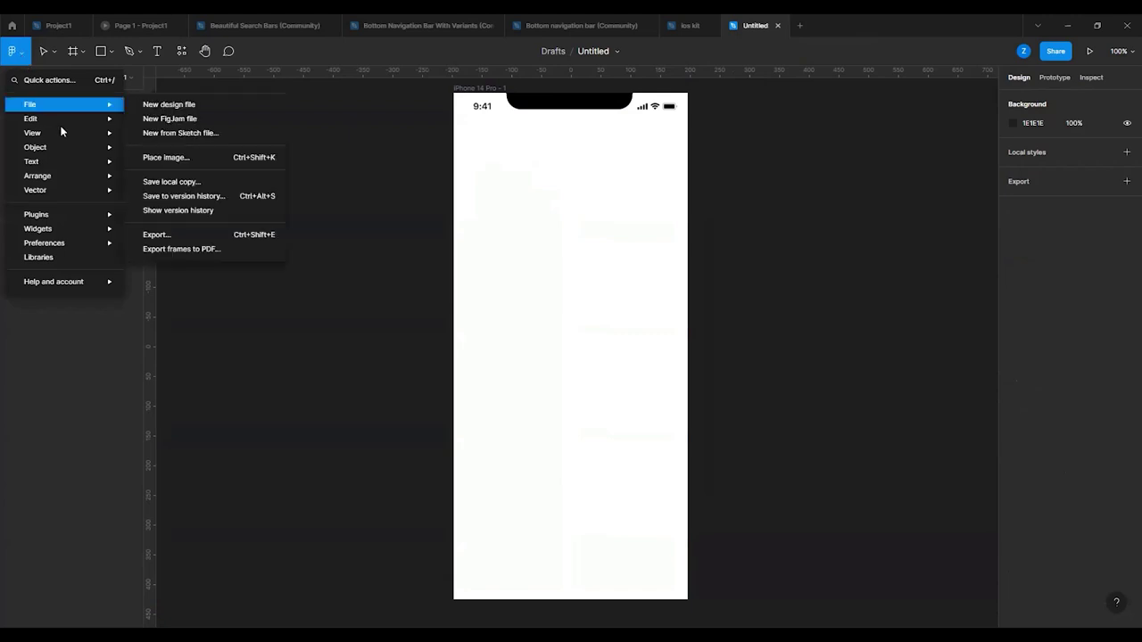
pyautogui.moveTo(75, 140)
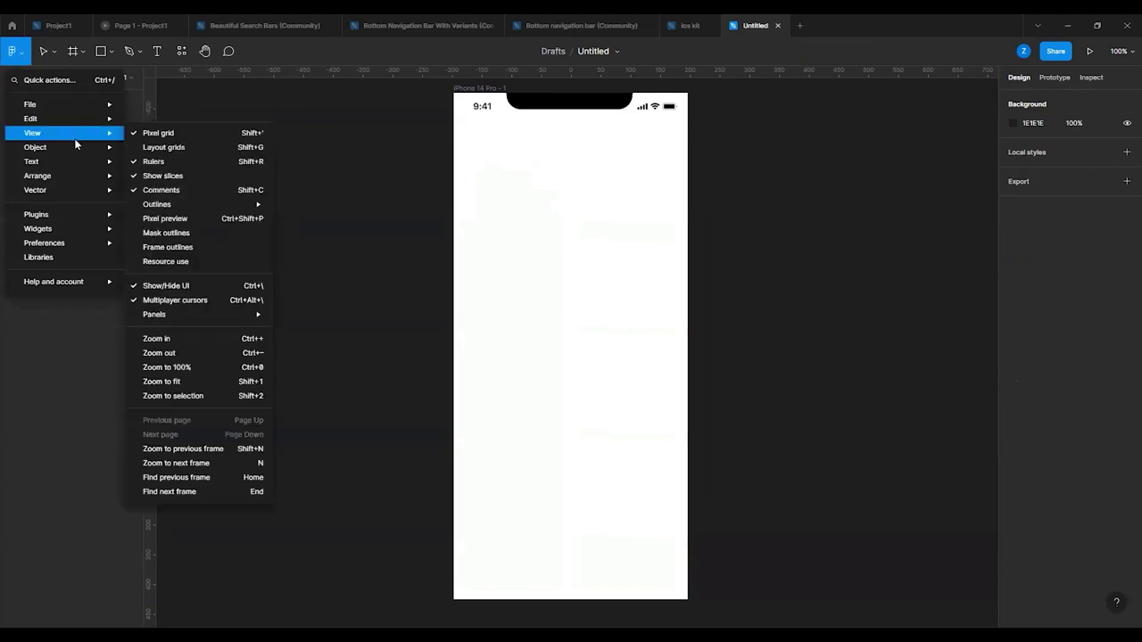
pyautogui.click(156, 163)
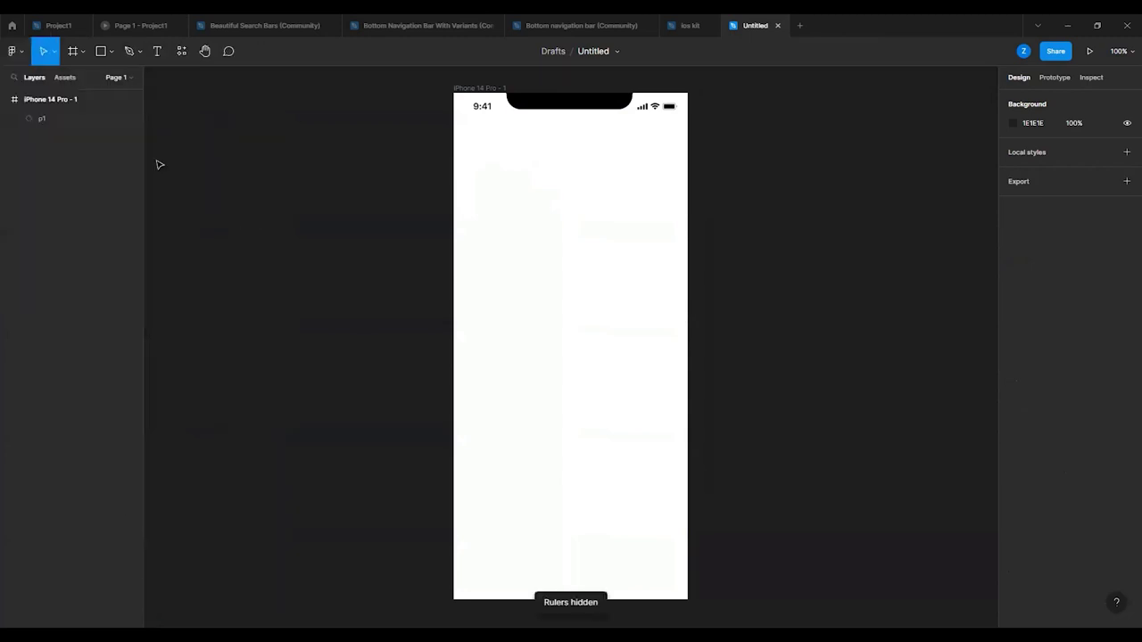
# - Show the canvas rulers and resize the p1 status bar to 393 × 43 so it spans the iPhone 14 Pro frame's width
pyautogui.click(12, 53)
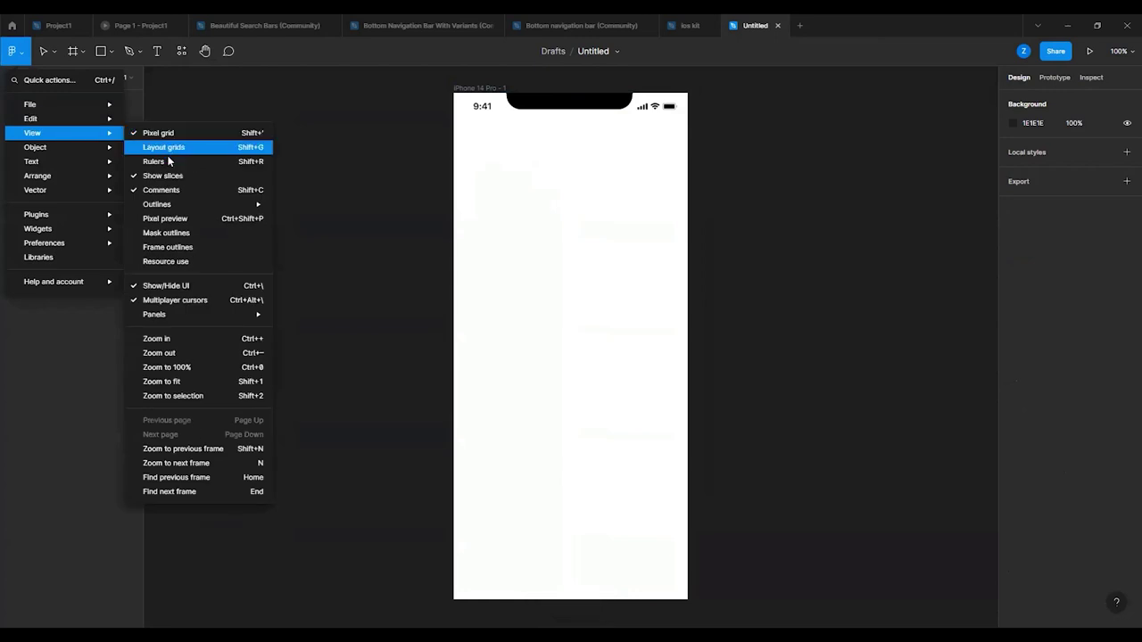
pyautogui.click(164, 162)
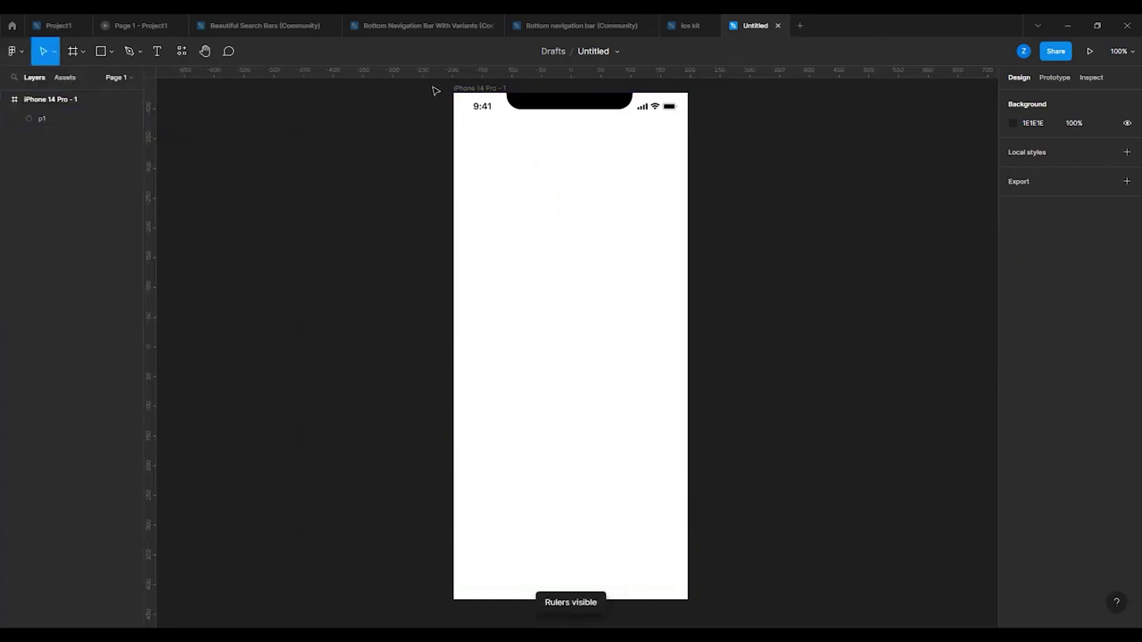
pyautogui.scroll(5, 482, 208)
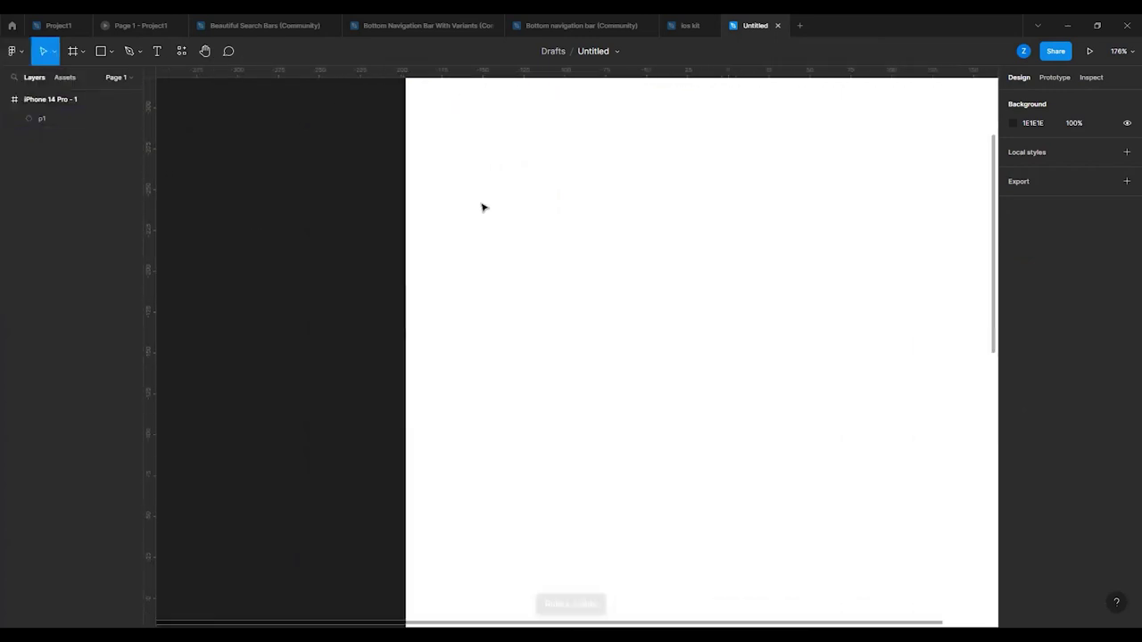
pyautogui.click(644, 252)
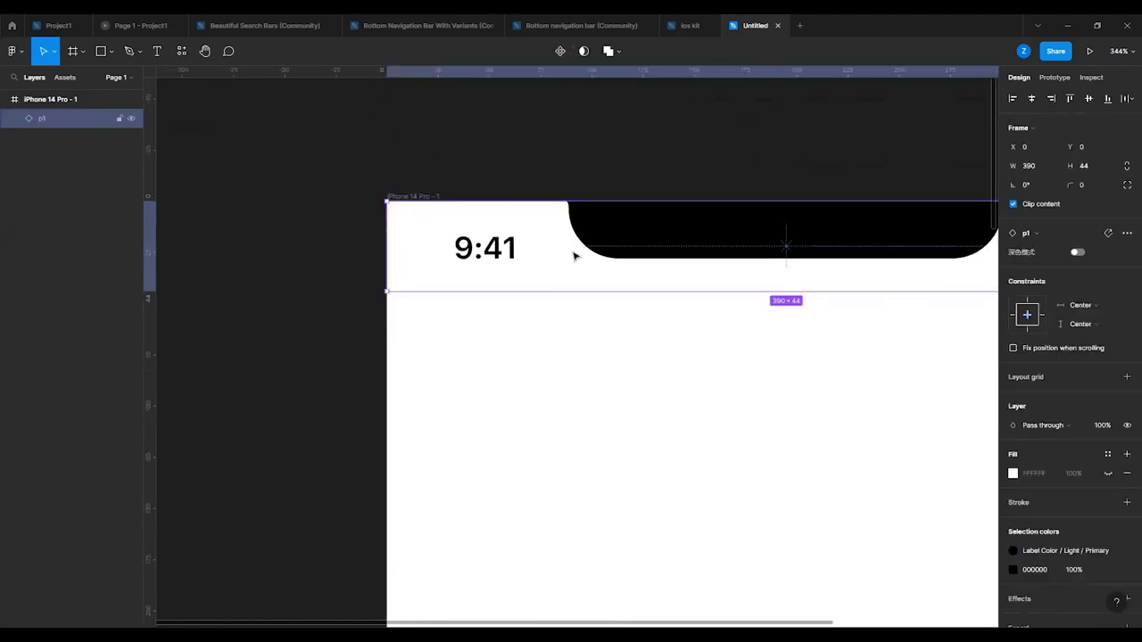
pyautogui.hscroll(4, 576, 255)
pyautogui.scroll(-2, 575, 256)
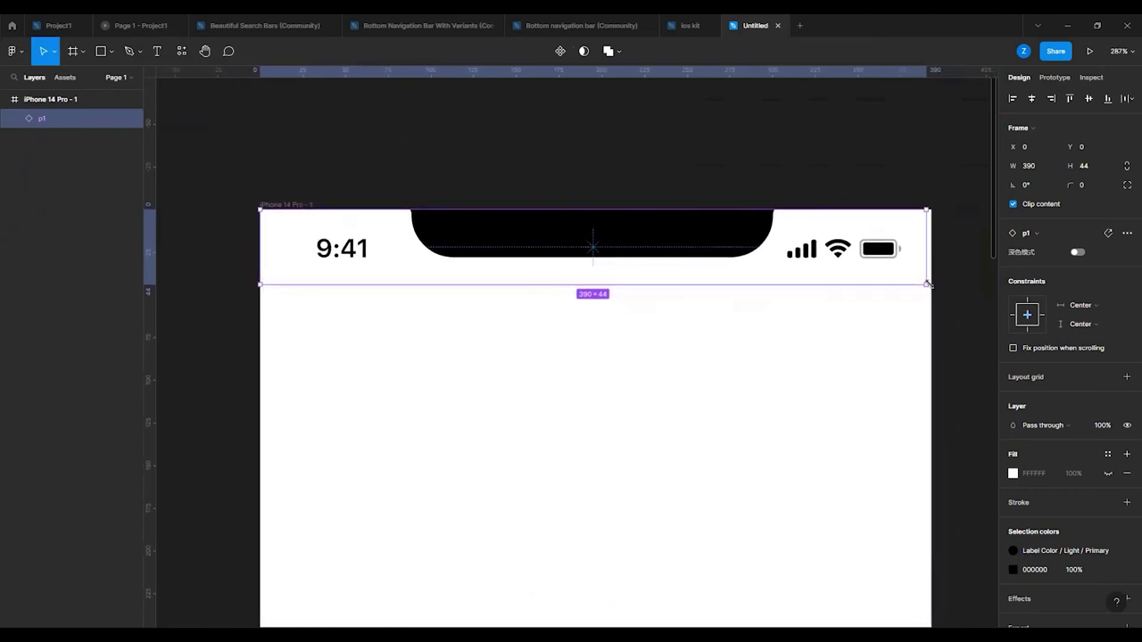
pyautogui.moveTo(928, 283); pyautogui.dragTo(929, 282)
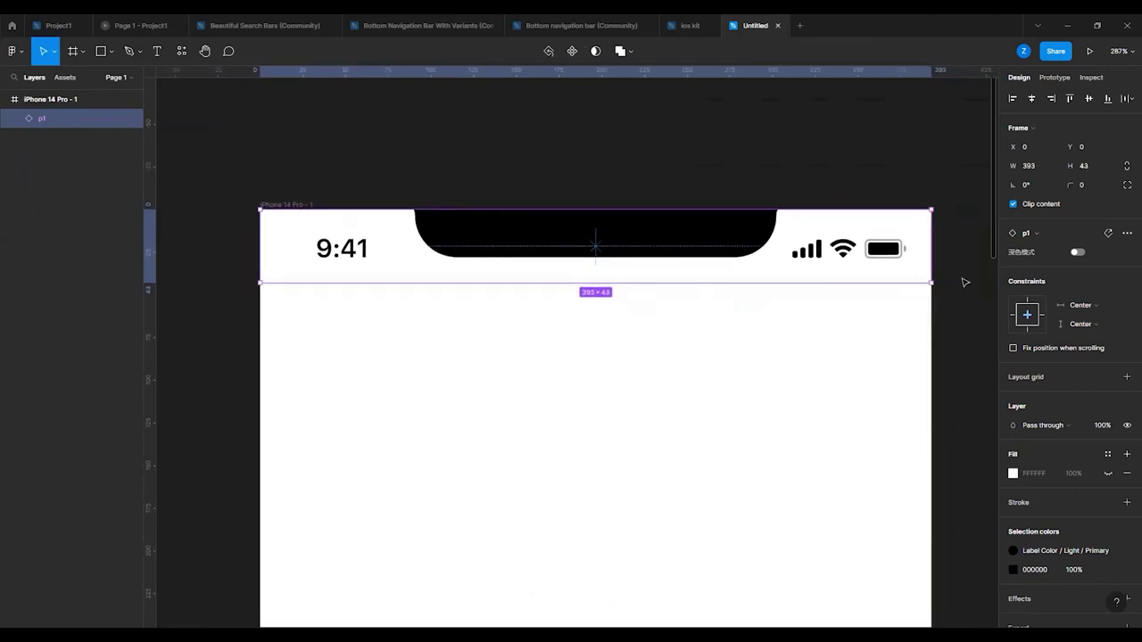
pyautogui.click(969, 283)
pyautogui.scroll(-3, 723, 268)
pyautogui.scroll(-3, 612, 396)
pyautogui.scroll(-5, 612, 395)
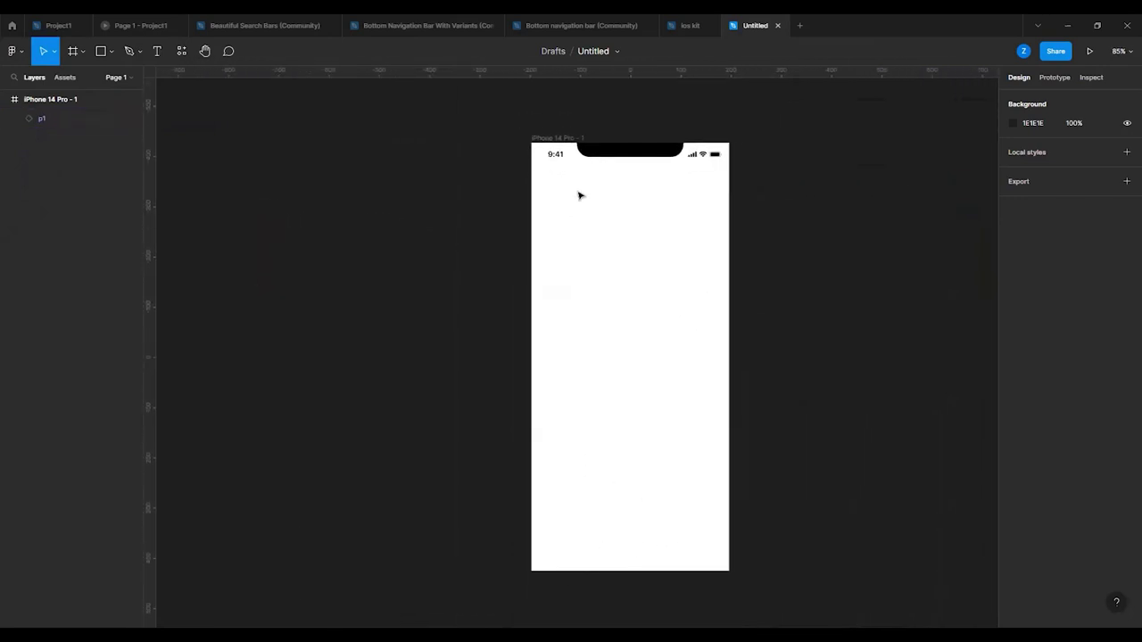
# - Copy the Light variant of the p2 home indicator from the ios kit file and place it near the bottom of the iPhone 14 Pro frame
pyautogui.click(684, 23)
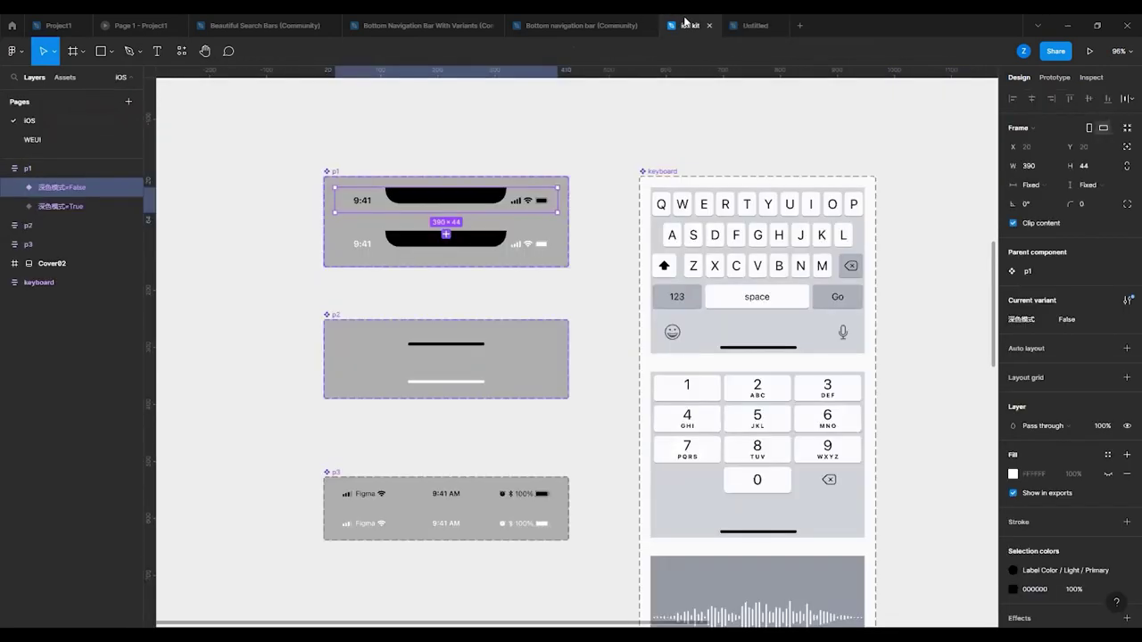
pyautogui.click(435, 344)
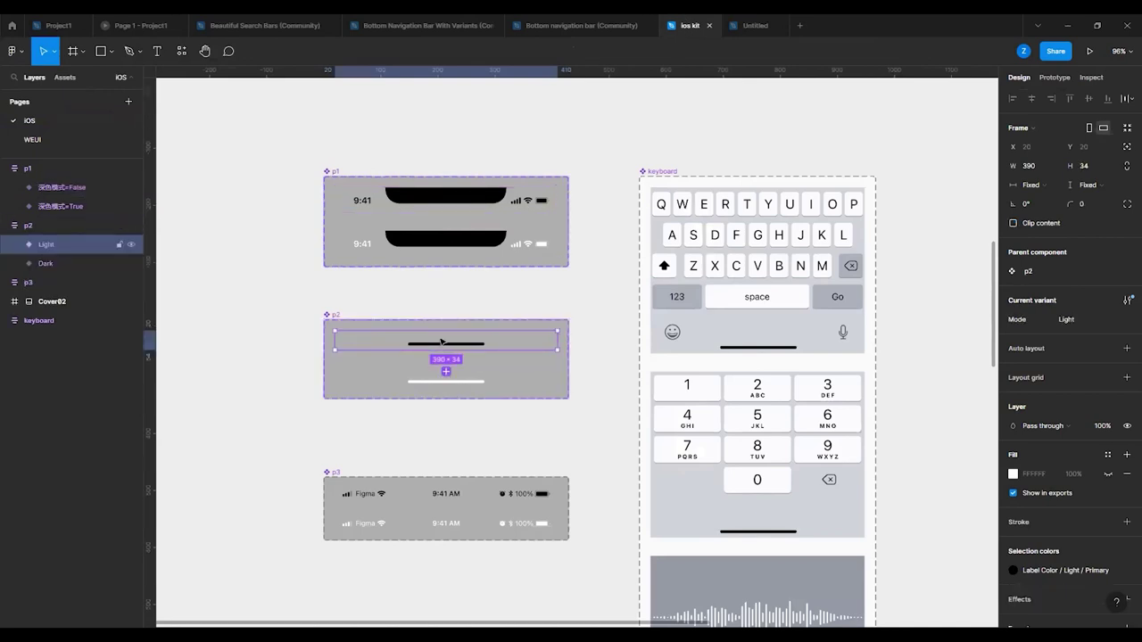
pyautogui.rightClick(441, 341)
pyautogui.click(460, 335)
pyautogui.click(733, 21)
pyautogui.hotkey('ctrl', 'v')
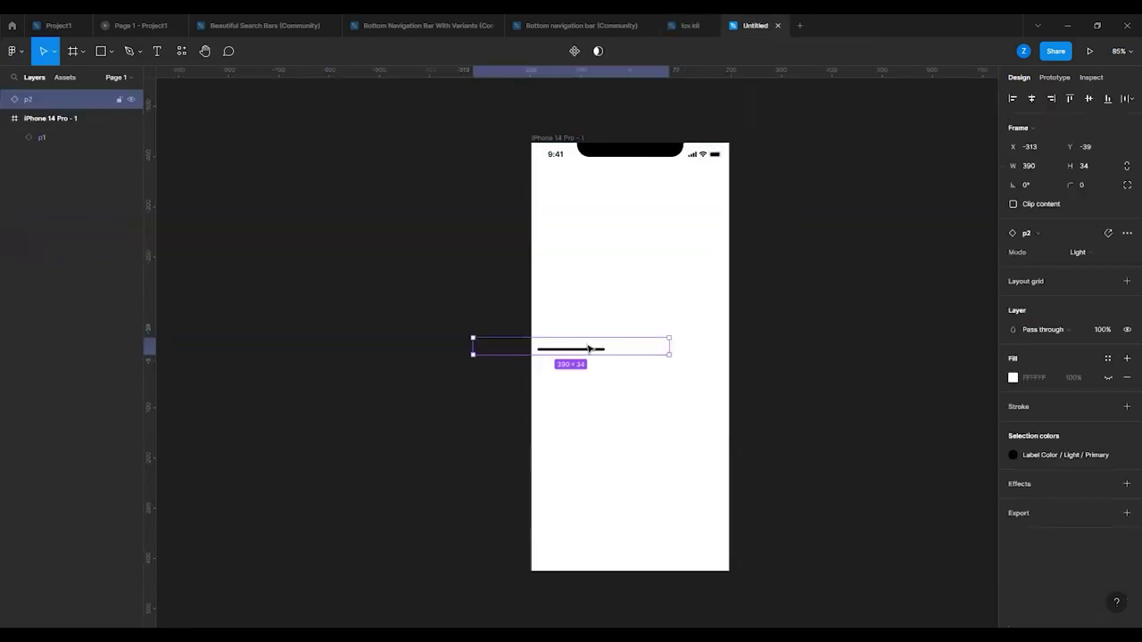
pyautogui.moveTo(619, 347); pyautogui.dragTo(678, 560)
# - Move the p2 home indicator flush with the bottom and right edges of the iPhone 14 Pro frame
pyautogui.scroll(-5, 625, 463)
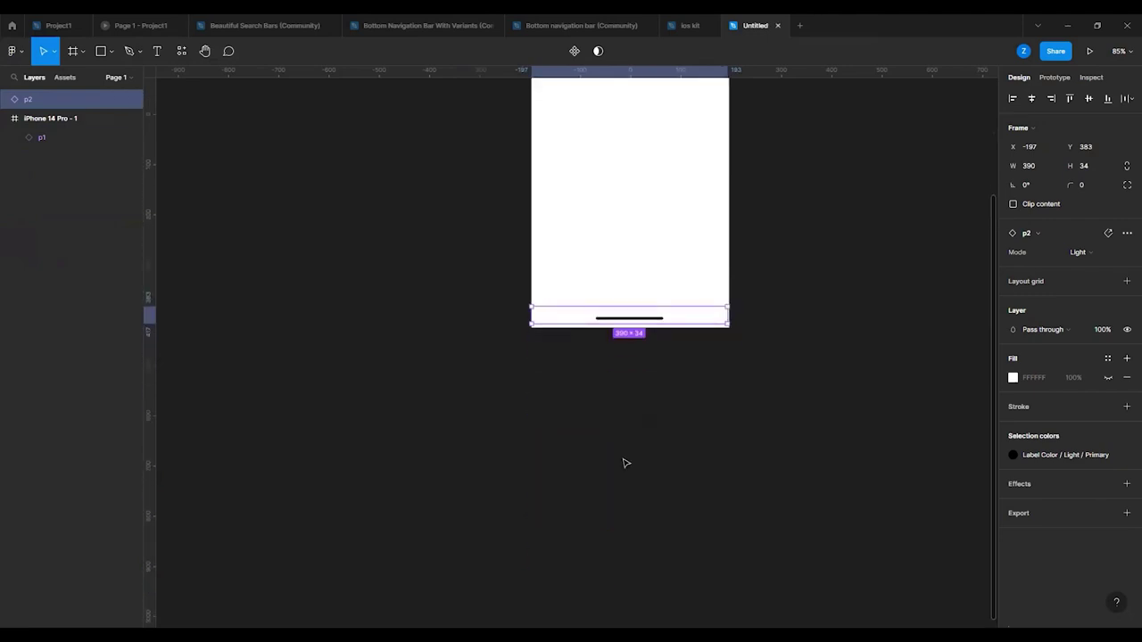
pyautogui.scroll(10, 637, 364)
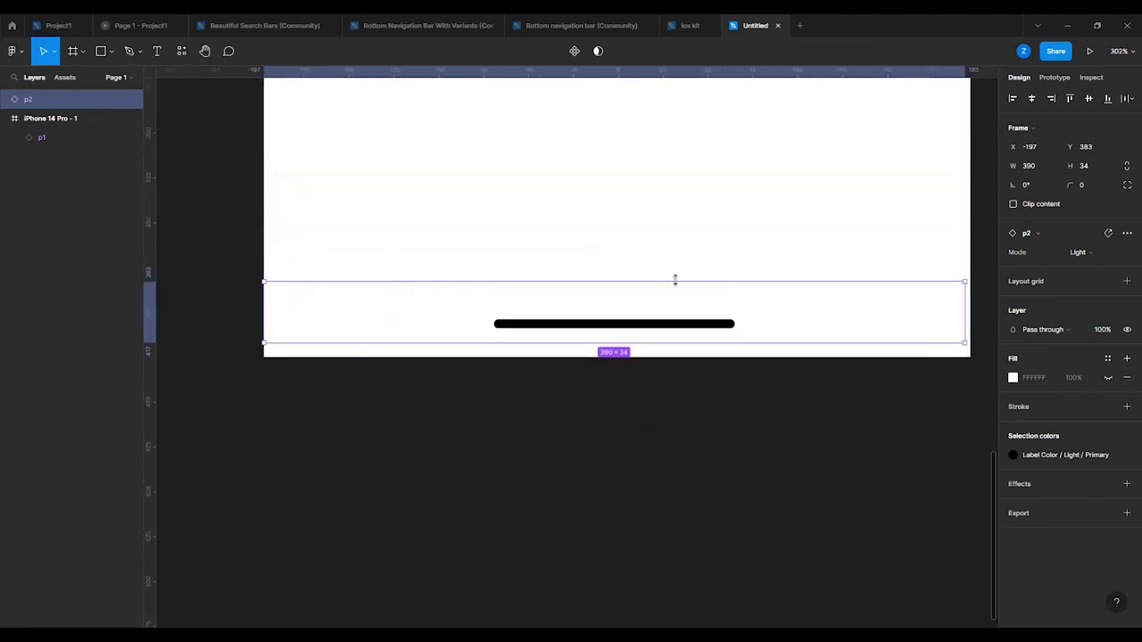
pyautogui.moveTo(678, 295); pyautogui.dragTo(673, 339)
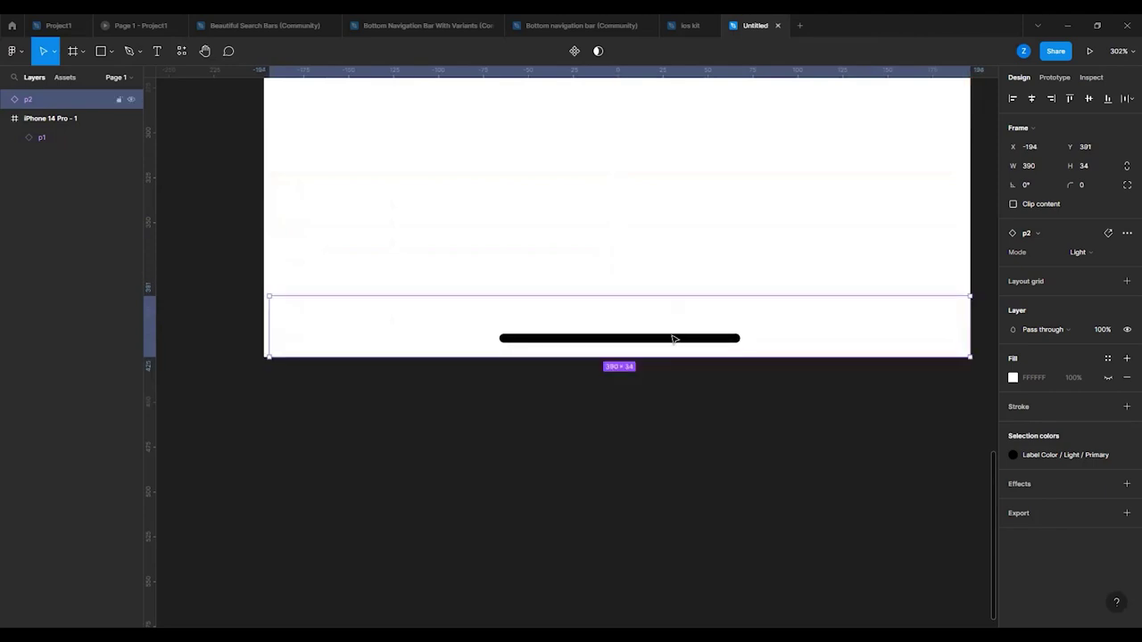
pyautogui.click(675, 415)
pyautogui.scroll(-3, 676, 416)
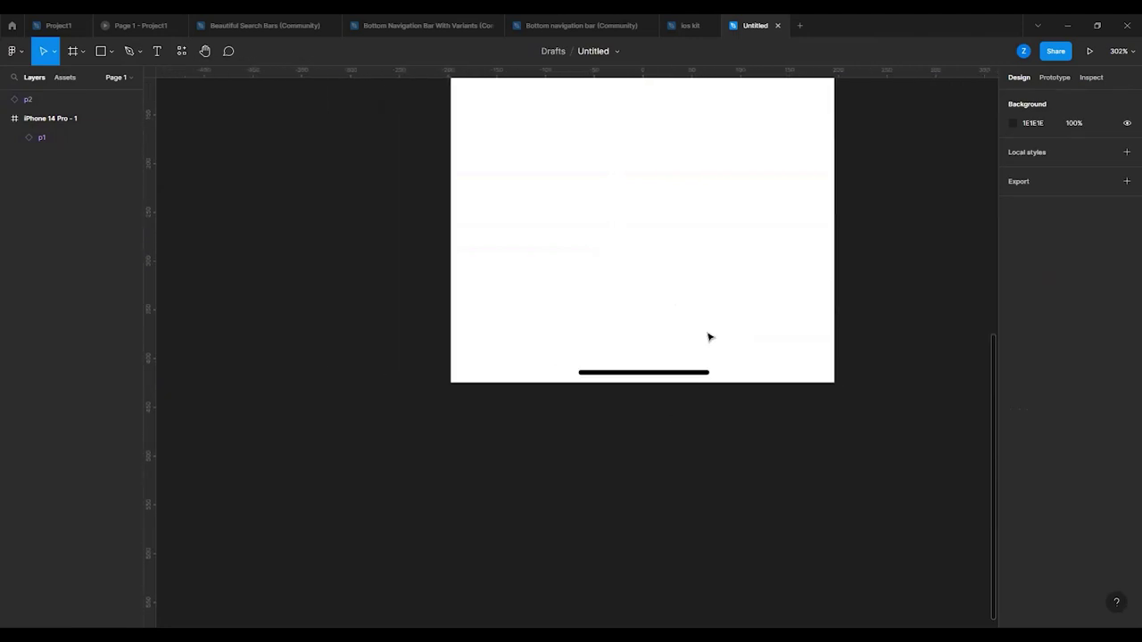
pyautogui.scroll(4, 729, 298)
pyautogui.scroll(-3, 729, 298)
pyautogui.scroll(-3, 927, 127)
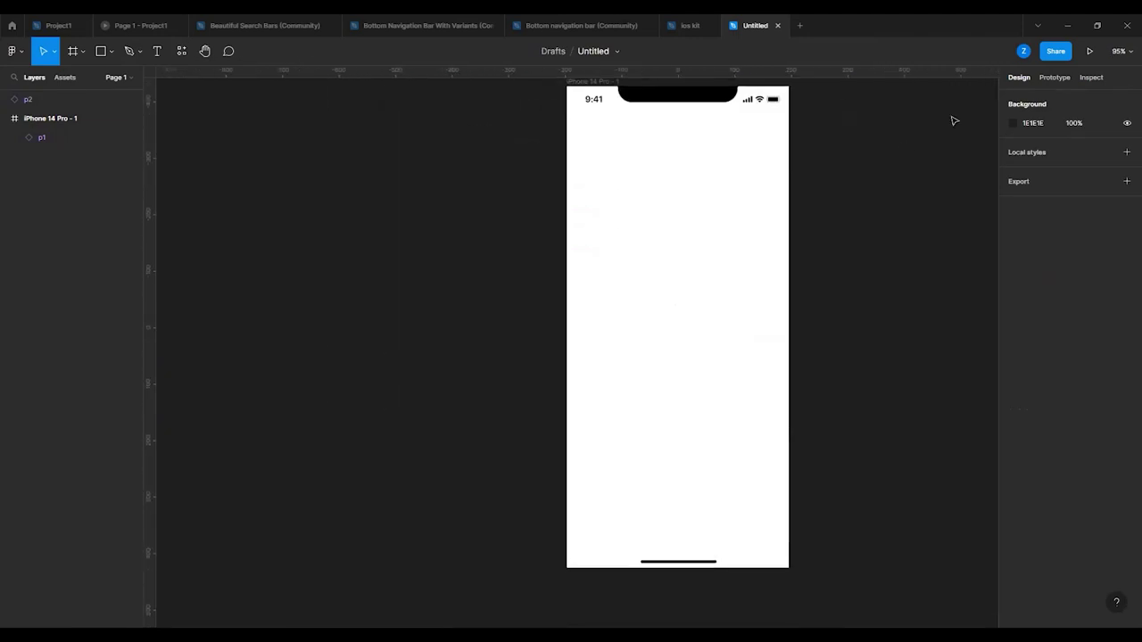
# - Hide the black Notch layer inside the p1 status bar
pyautogui.scroll(2, 889, 169)
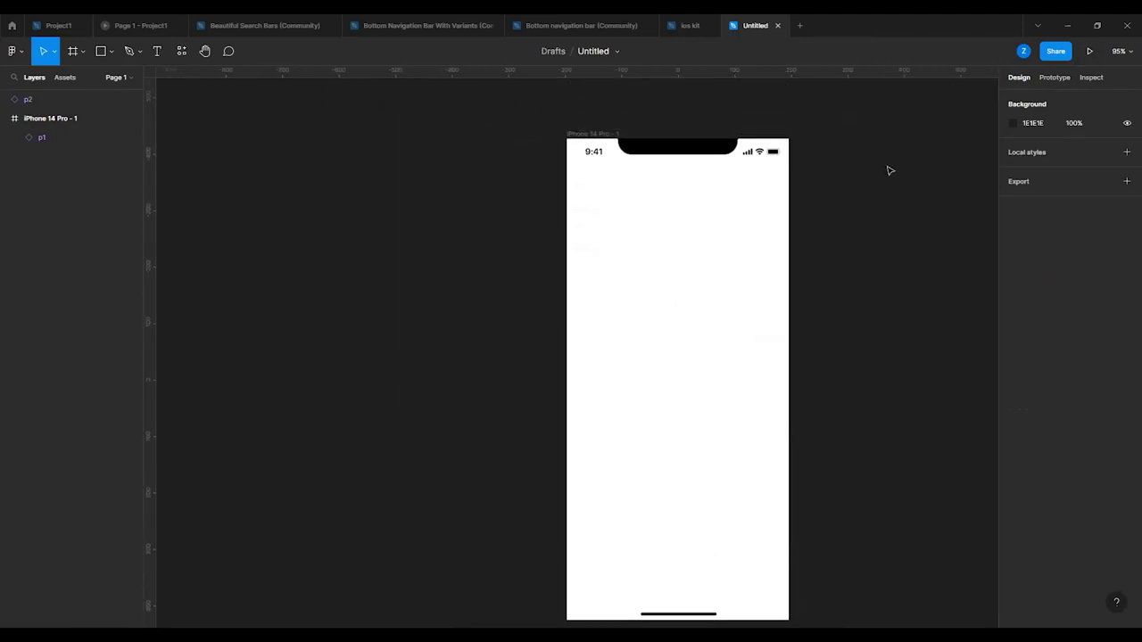
pyautogui.doubleClick(684, 147)
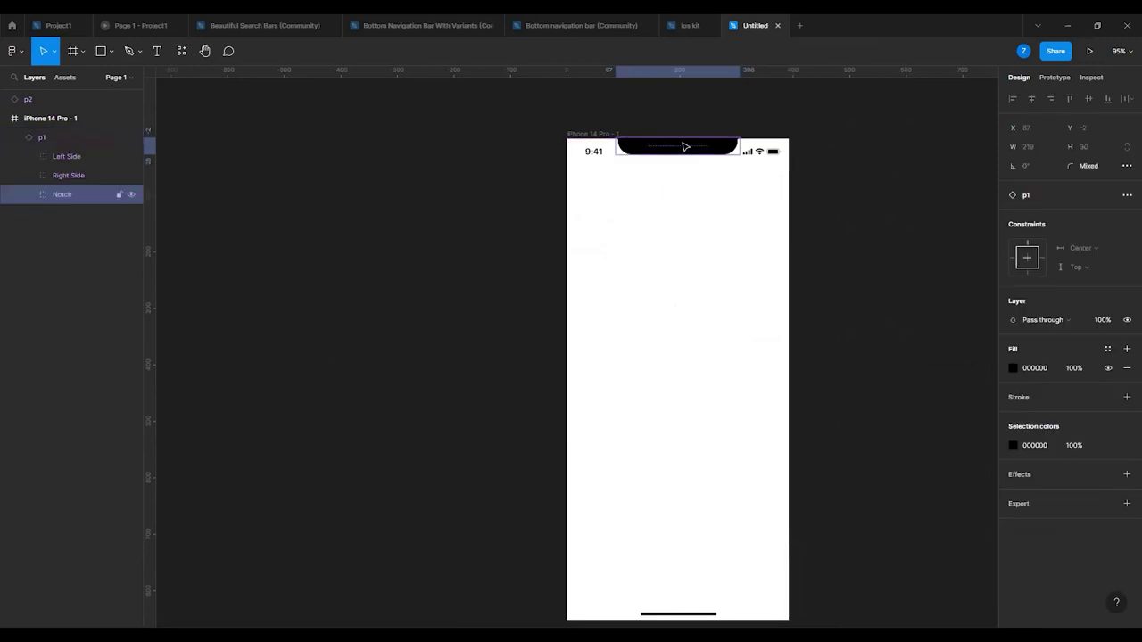
pyautogui.hotkey('ctrl', 'shift', 'h')
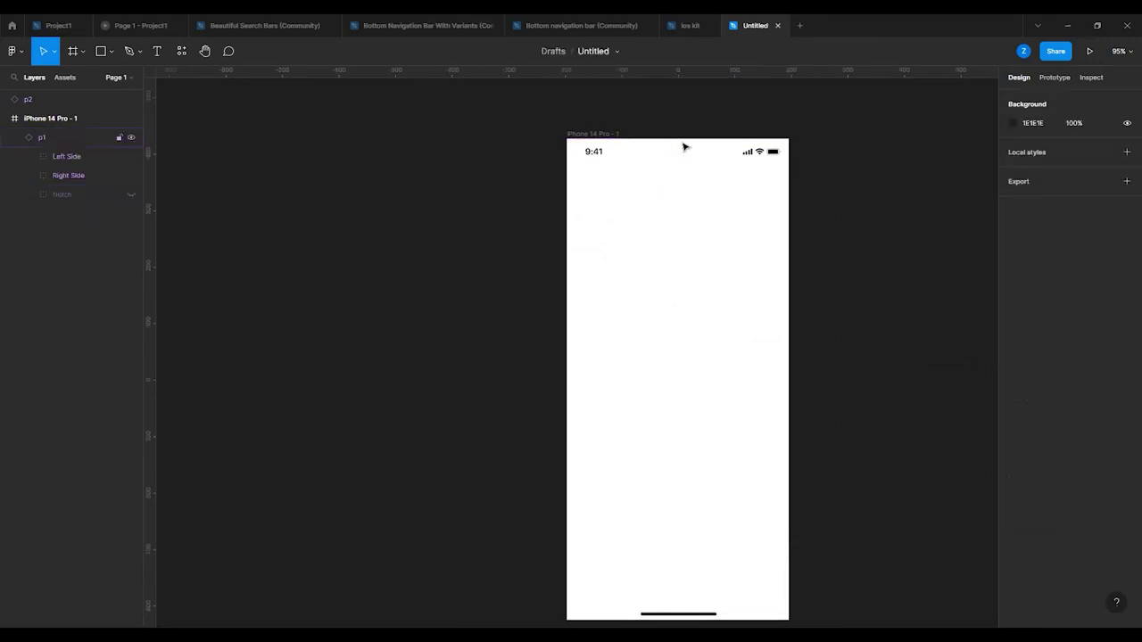
# - Preview the iPhone 14 Pro frame as a prototype and return to the Untitled design file
pyautogui.click(1088, 53)
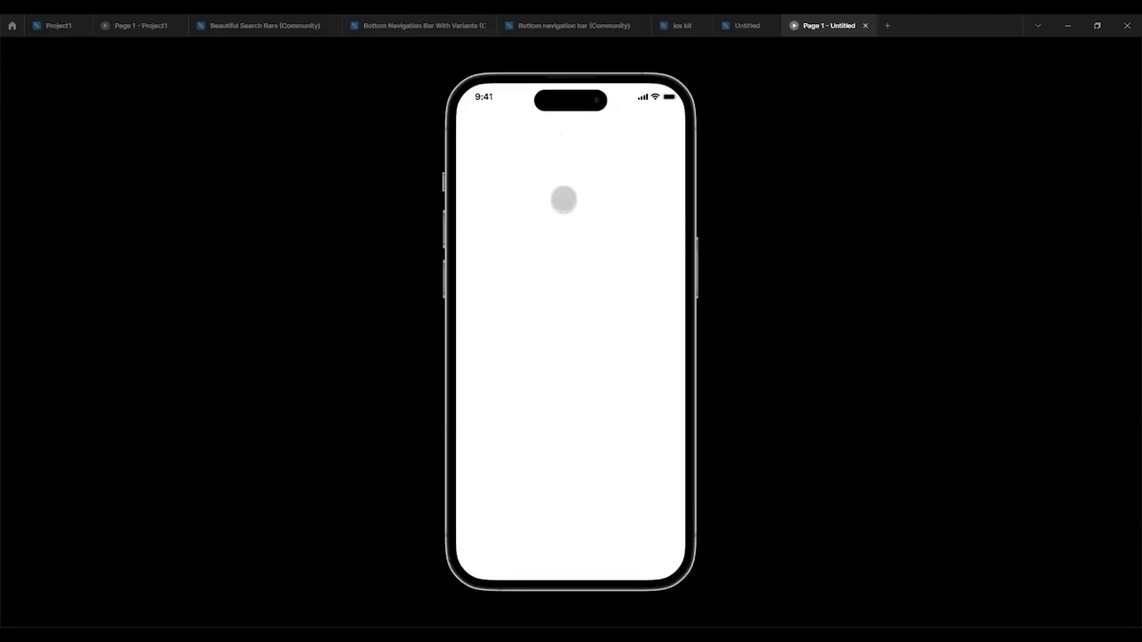
pyautogui.moveTo(756, 19)
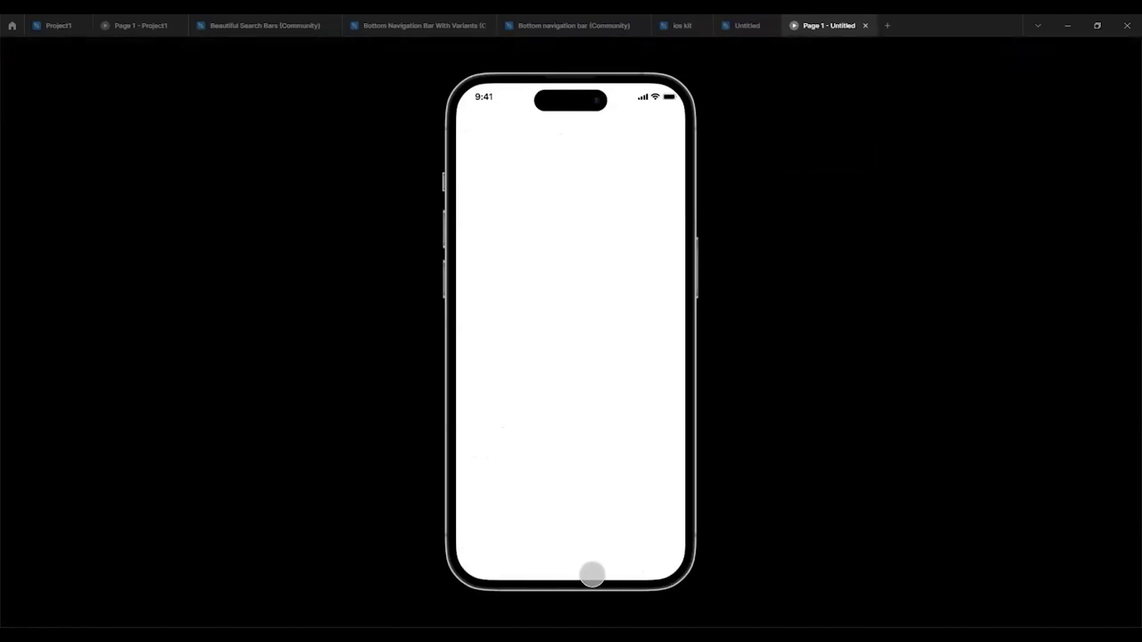
pyautogui.click(747, 24)
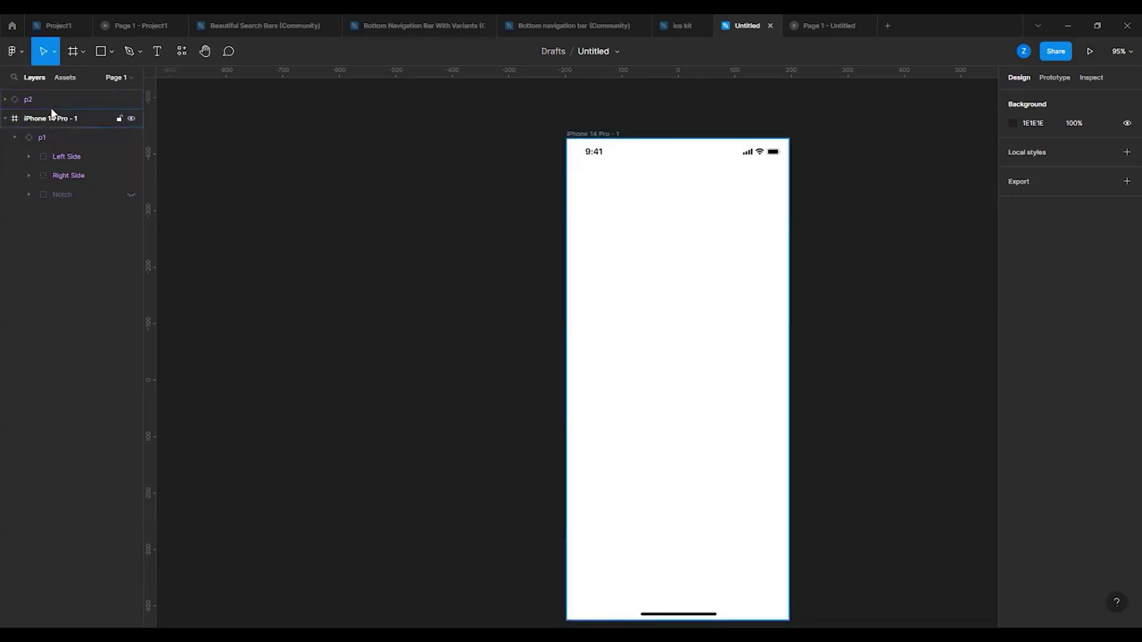
# - Nest the p2 layer inside the iPhone 14 Pro - 1 frame above p1 and check it in the prototype preview
pyautogui.moveTo(65, 100); pyautogui.dragTo(69, 132)
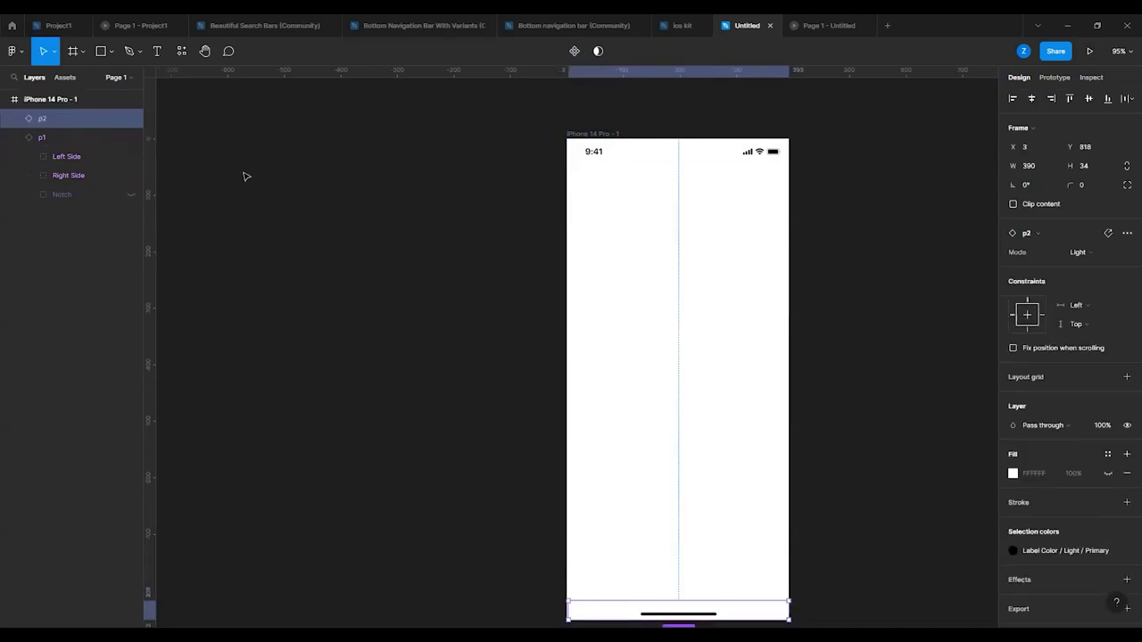
pyautogui.click(347, 363)
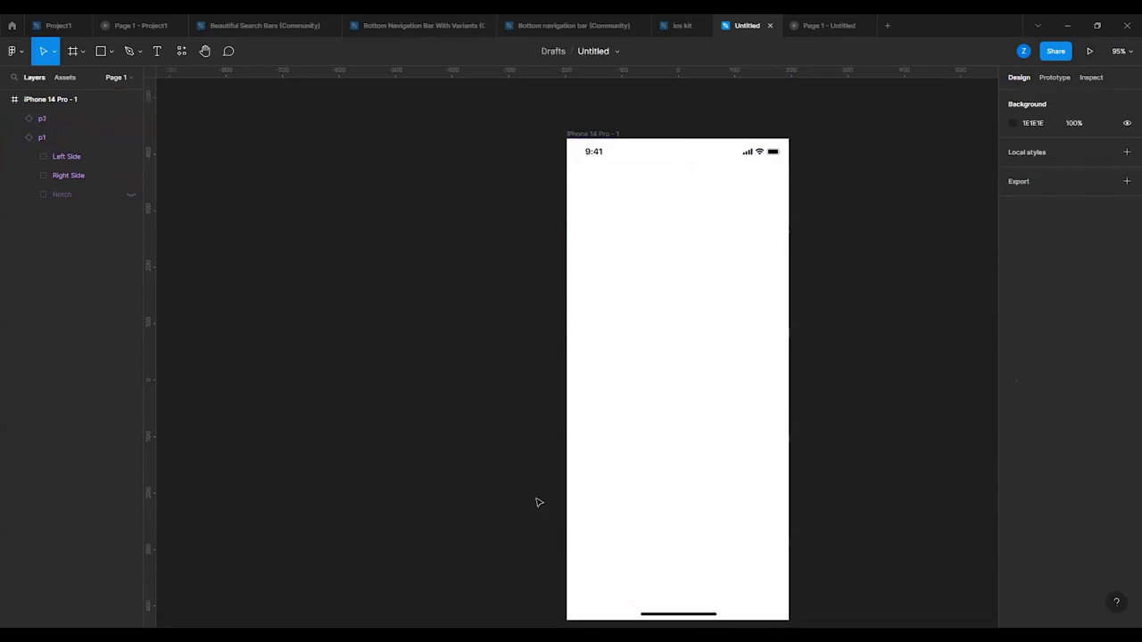
pyautogui.click(807, 25)
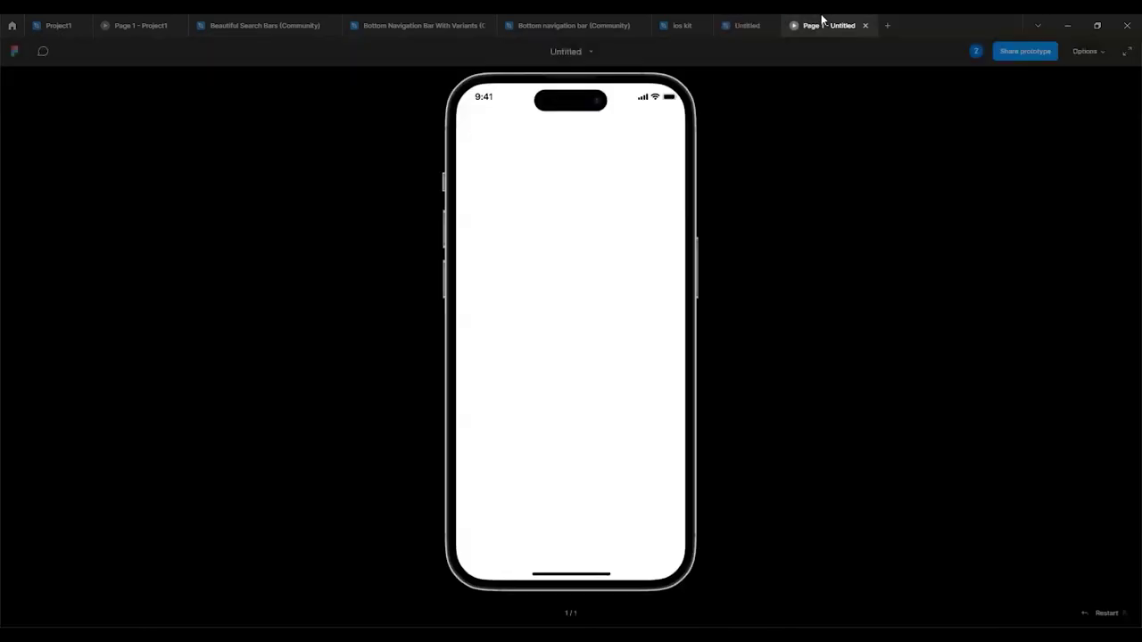
pyautogui.click(752, 21)
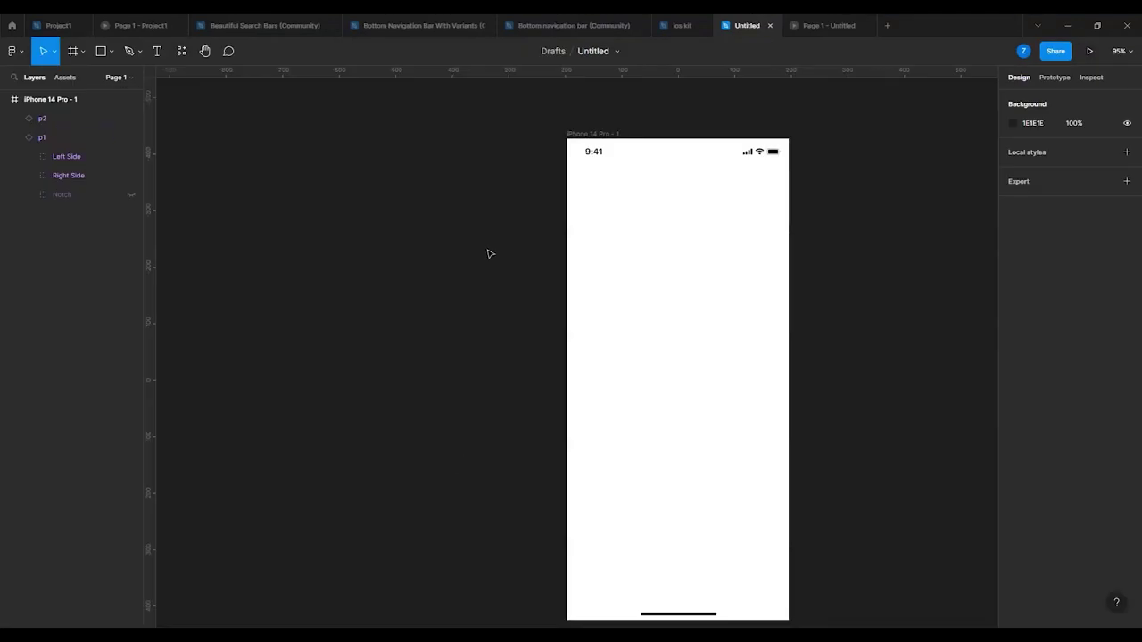
# - Compare the finished Project1 prototype with the Untitled prototype preview and return to the Untitled design file
pyautogui.moveTo(302, 18)
pyautogui.click(150, 24)
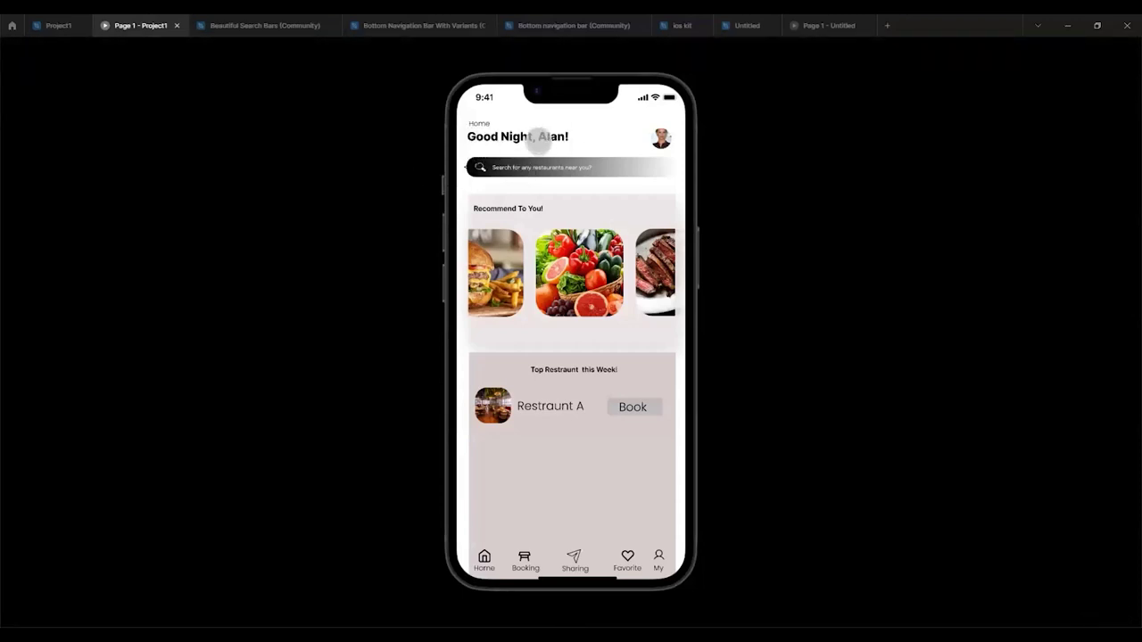
pyautogui.click(849, 20)
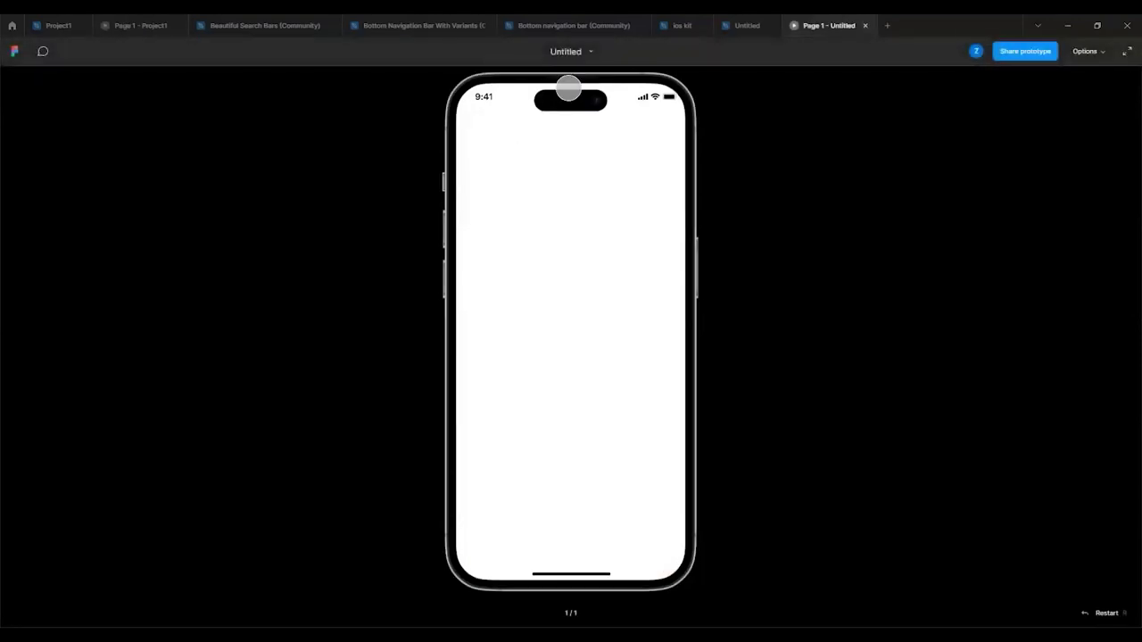
pyautogui.click(740, 25)
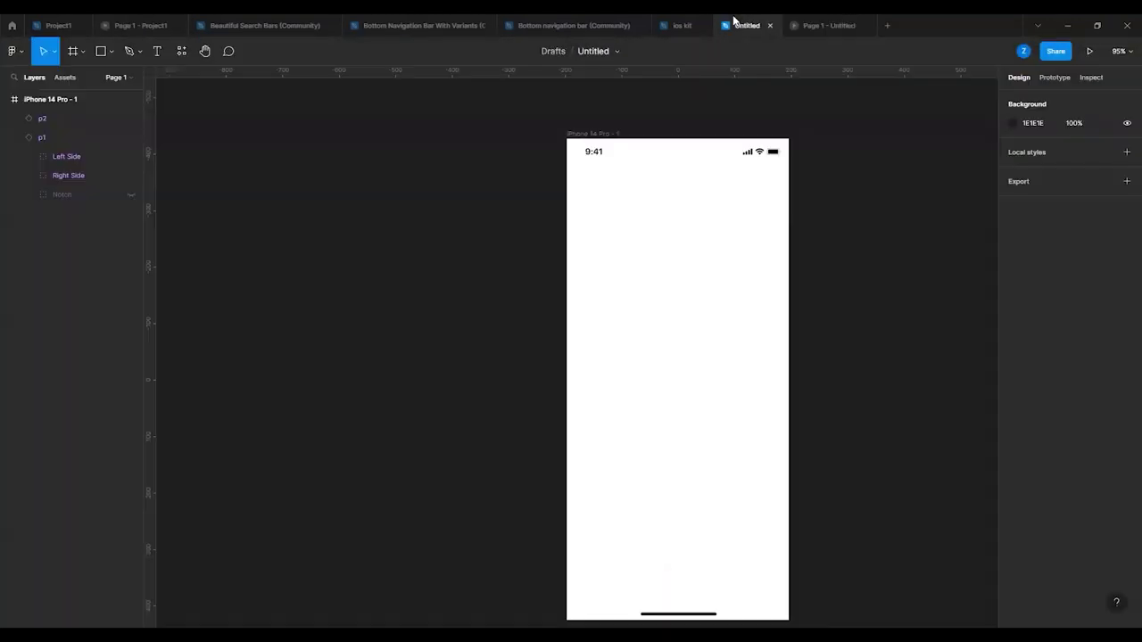
# - Add a "Good Night" greeting text followed by the person's name and an exclamation mark, just below the 9:41 status bar
pyautogui.click(156, 53)
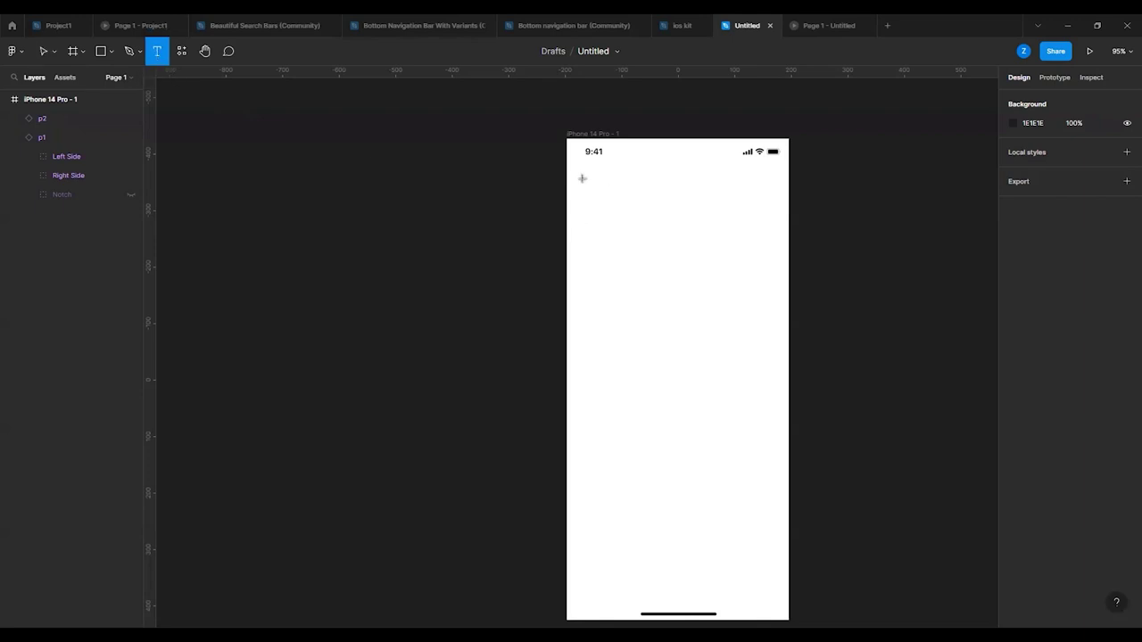
pyautogui.click(582, 178)
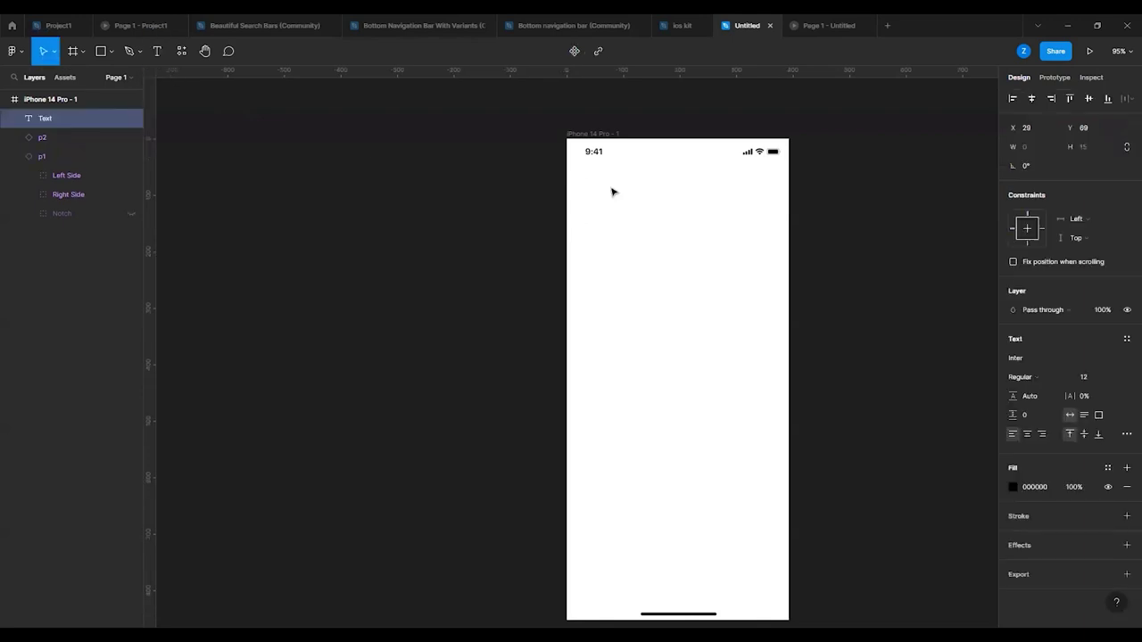
pyautogui.write('Good Night, Alan!')
# - Format the whole greeting text as Bold at font size 15
pyautogui.scroll(6, 614, 188)
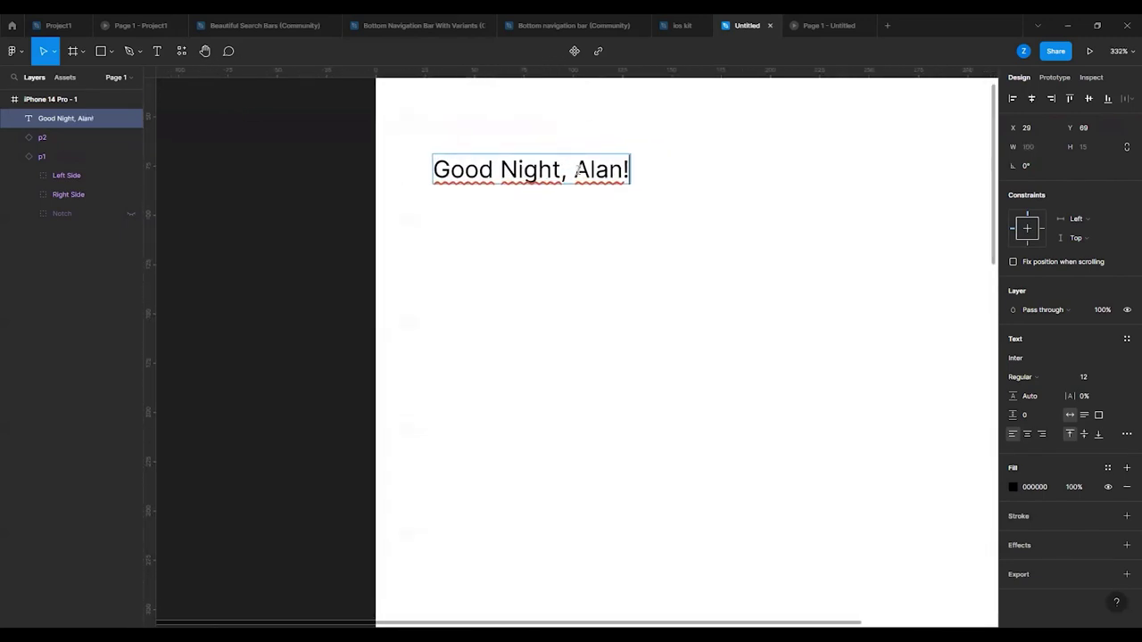
pyautogui.hotkey('ctrl', 'a')
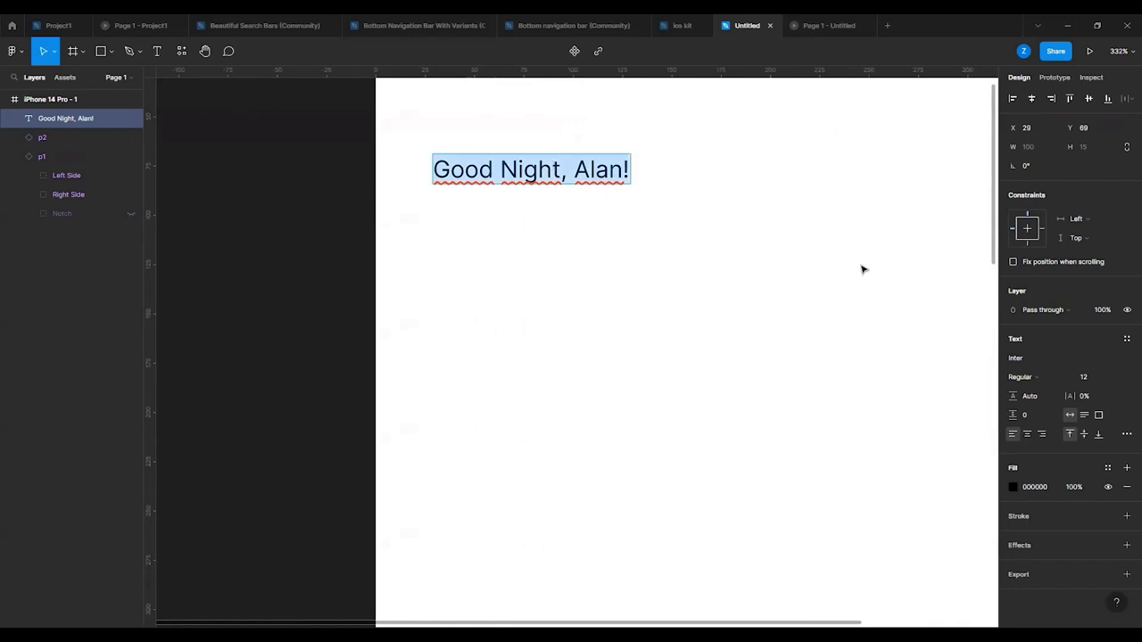
pyautogui.click(1071, 382)
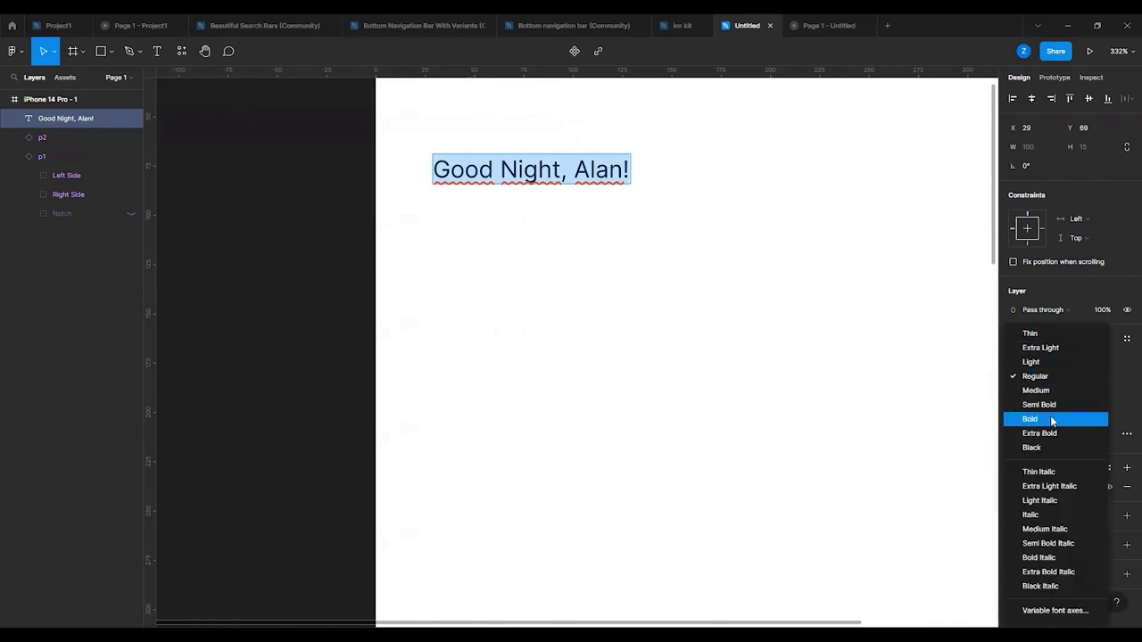
pyautogui.click(1043, 421)
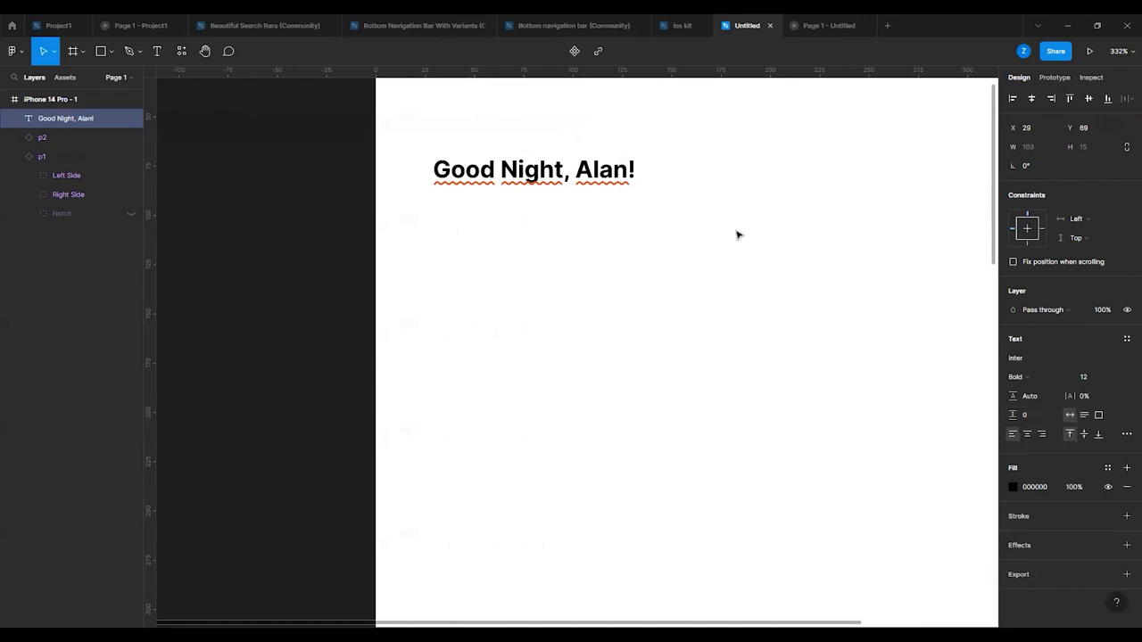
pyautogui.click(1115, 378)
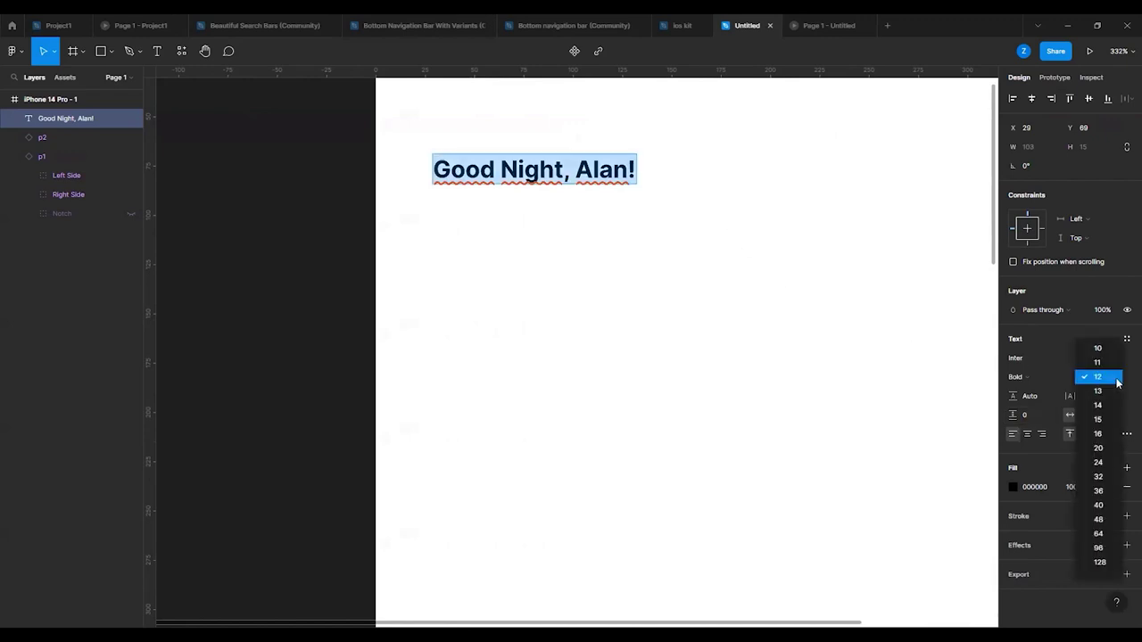
pyautogui.click(1100, 421)
pyautogui.press('Escape')
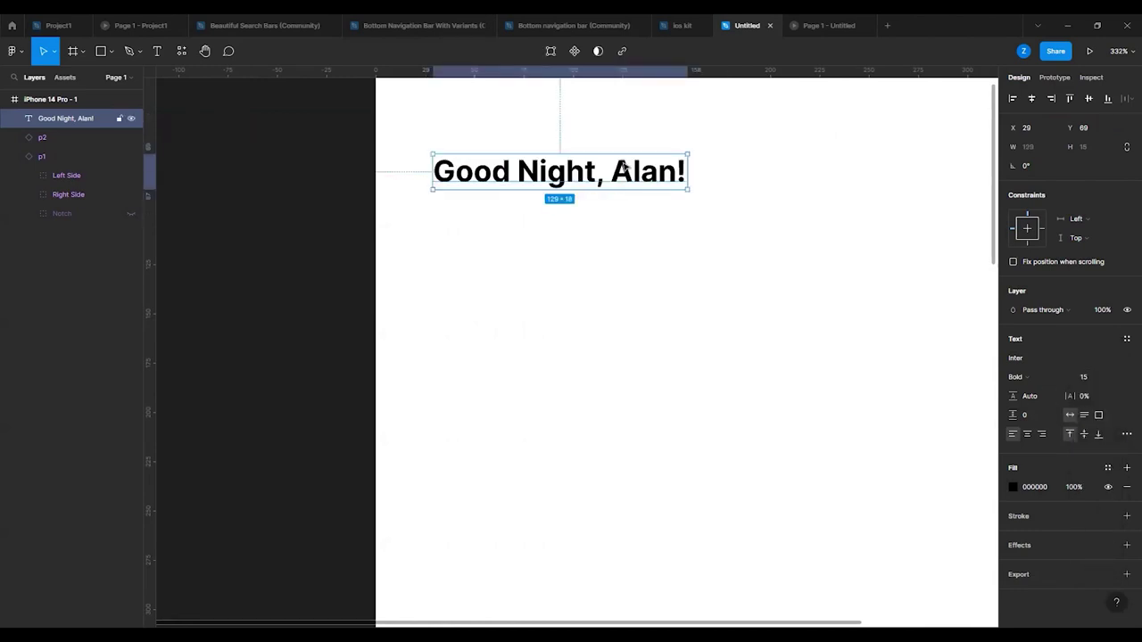
# - Move the greeting text up close beneath the 9:41 status bar, to about X 21, Y 43
pyautogui.scroll(3, 622, 168)
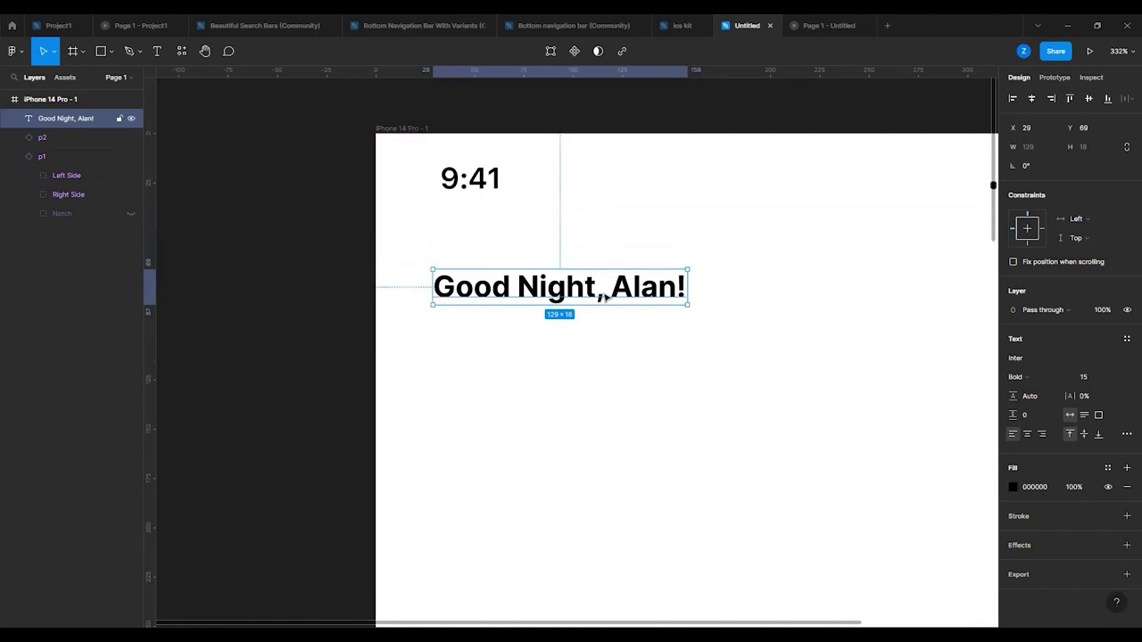
pyautogui.click(638, 356)
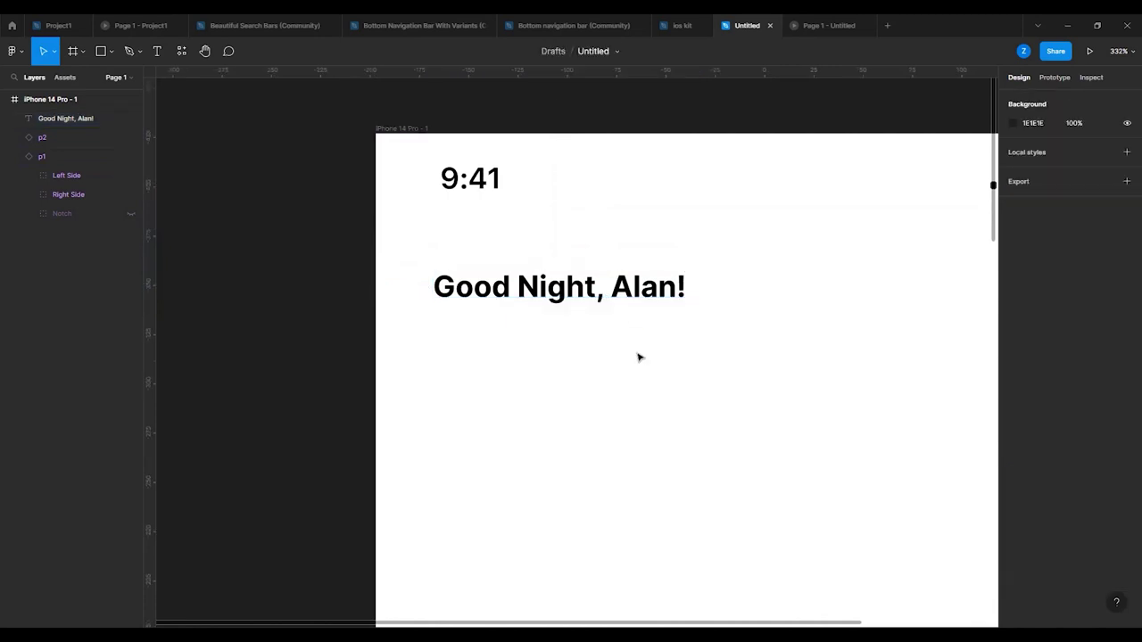
pyautogui.moveTo(581, 287); pyautogui.dragTo(569, 236)
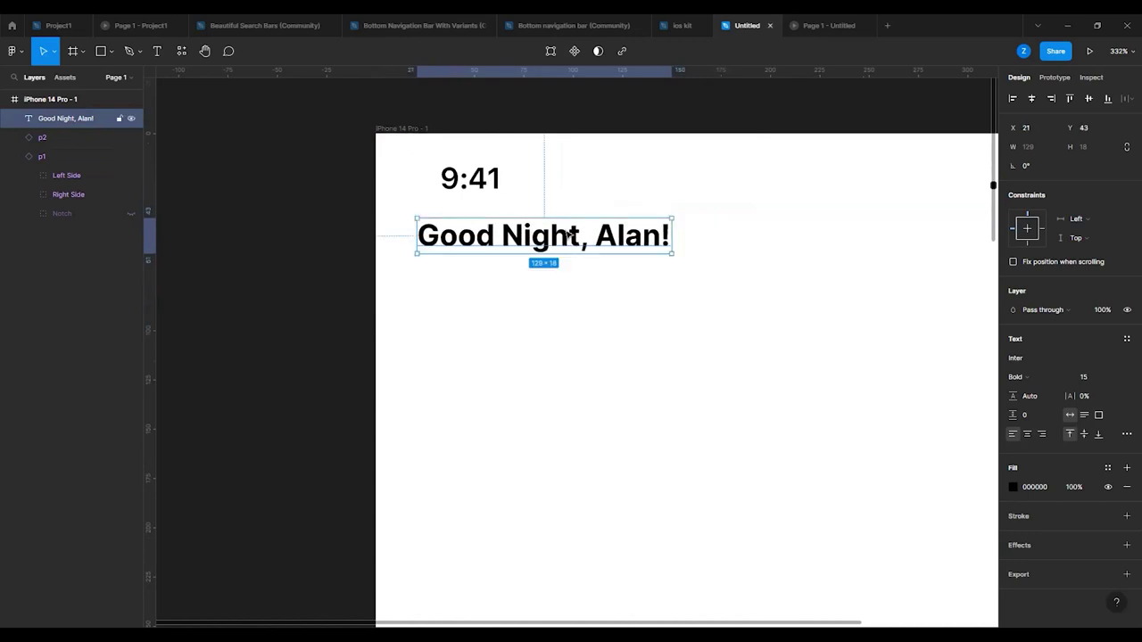
pyautogui.click(685, 339)
# - Compare the finished Project1 design with the Untitled prototype preview, and return to the Untitled design file
pyautogui.hscroll(5, 685, 339)
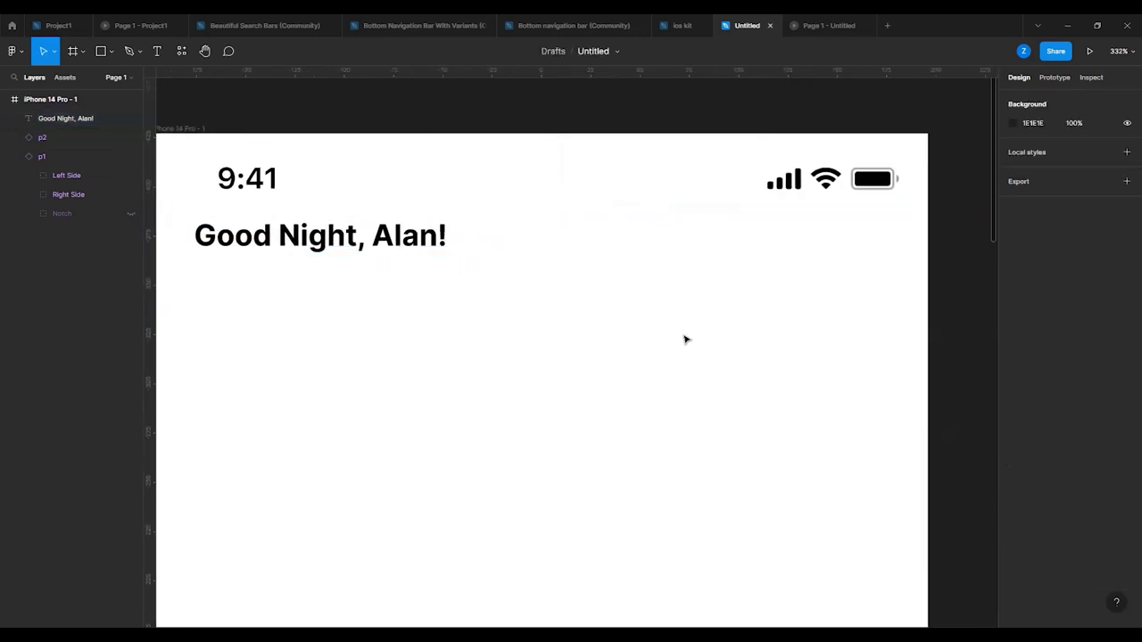
pyautogui.scroll(-3, 686, 339)
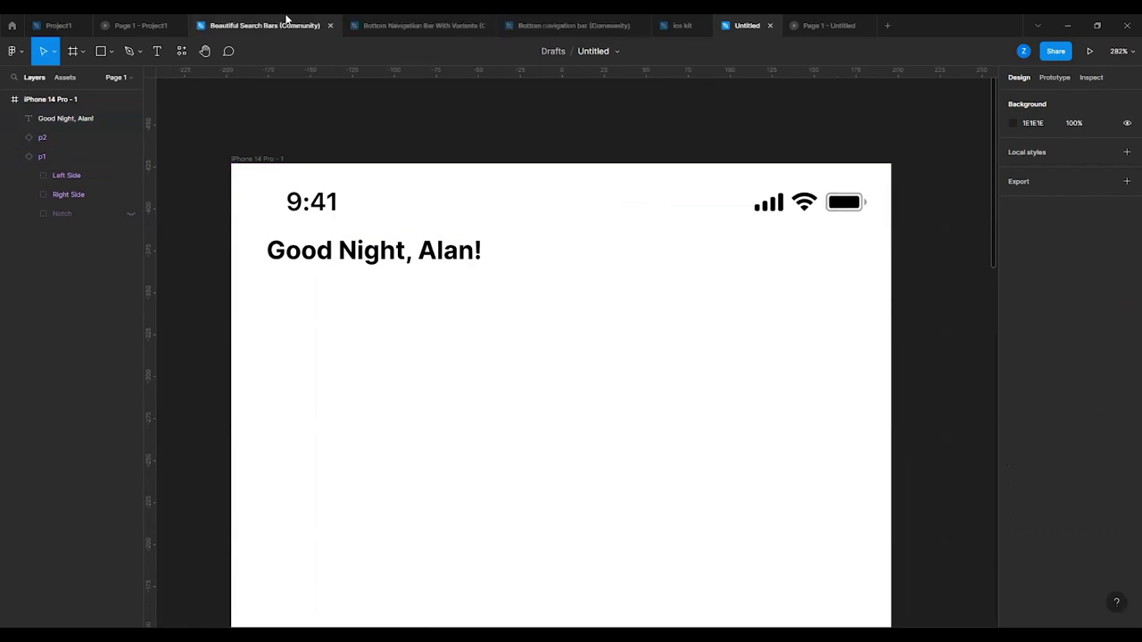
pyautogui.click(54, 23)
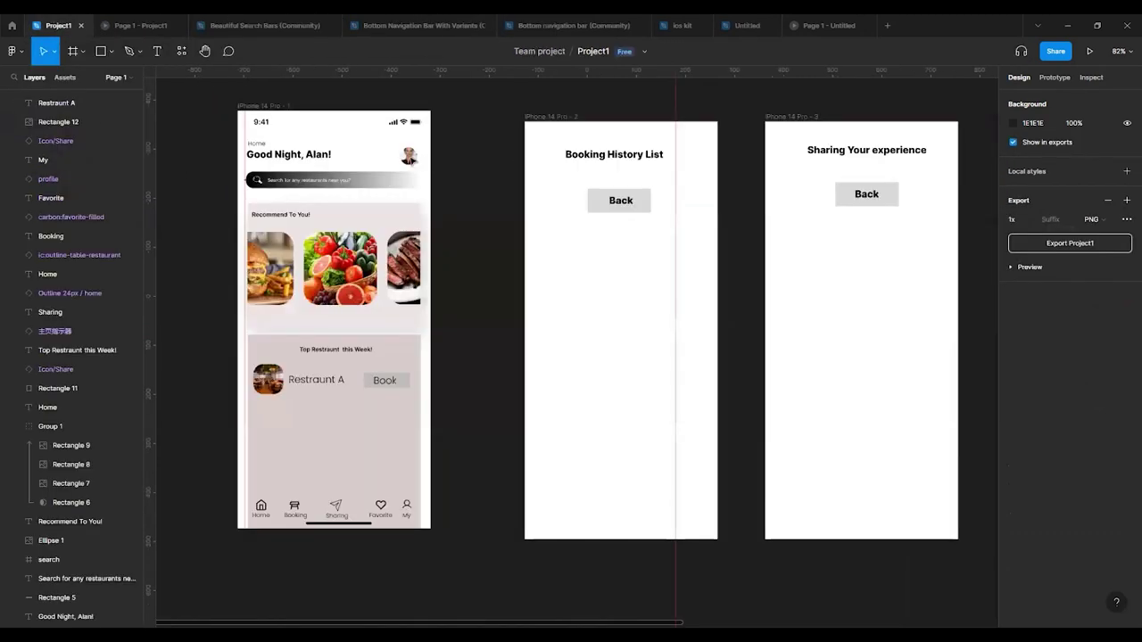
pyautogui.click(830, 18)
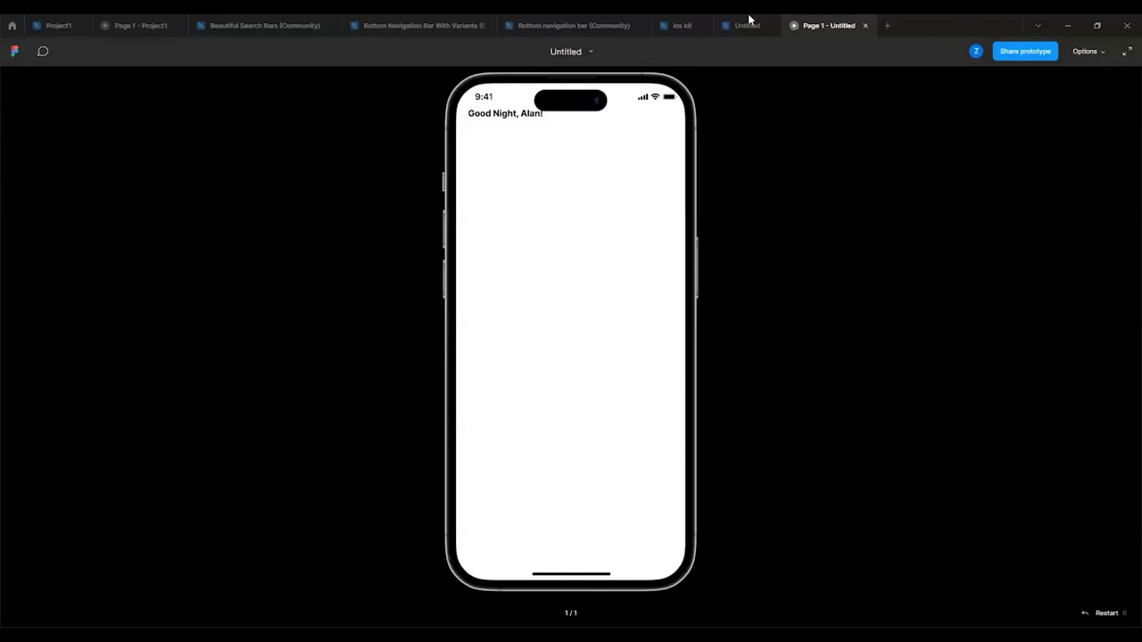
pyautogui.click(747, 22)
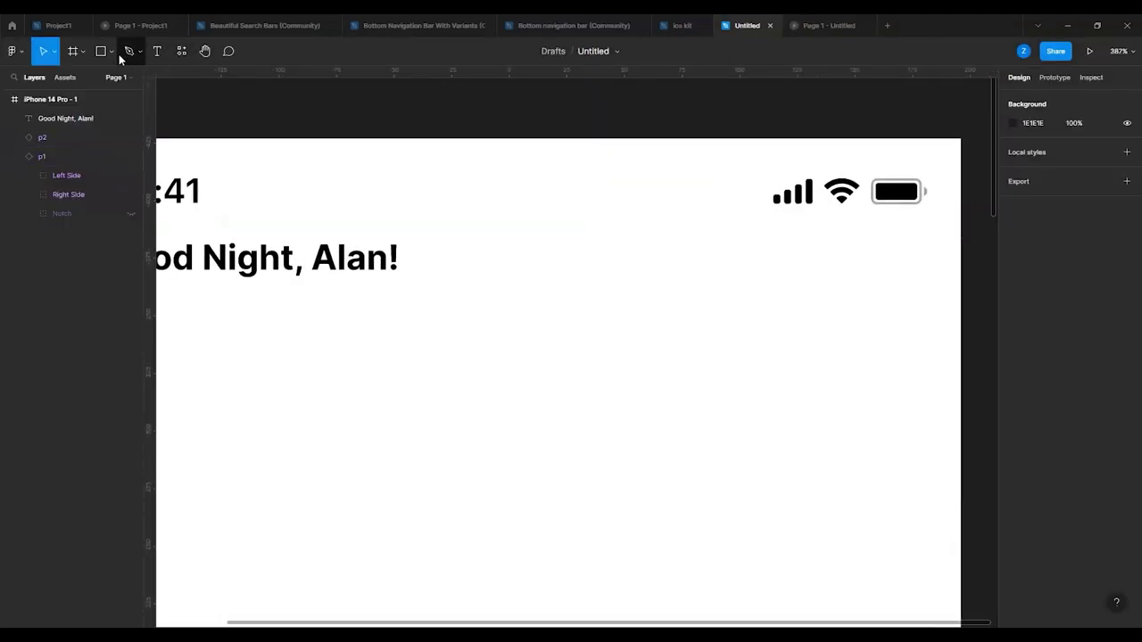
# - Draw an ellipse about 22 × 18 below the battery and Wi-Fi icons, level with the greeting text
pyautogui.click(112, 54)
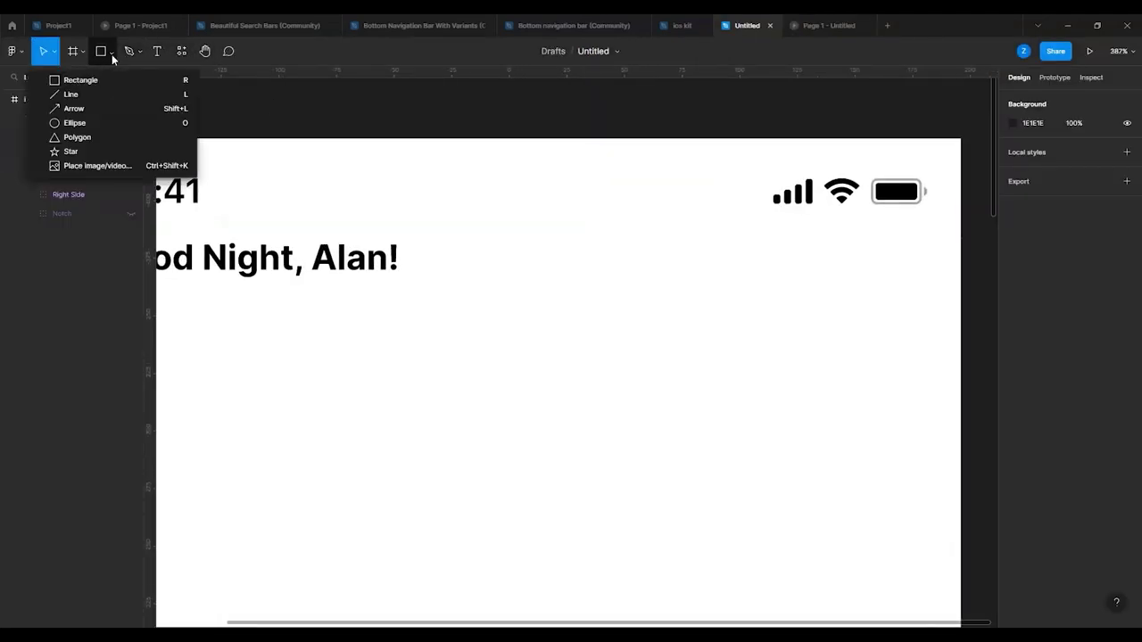
pyautogui.click(106, 122)
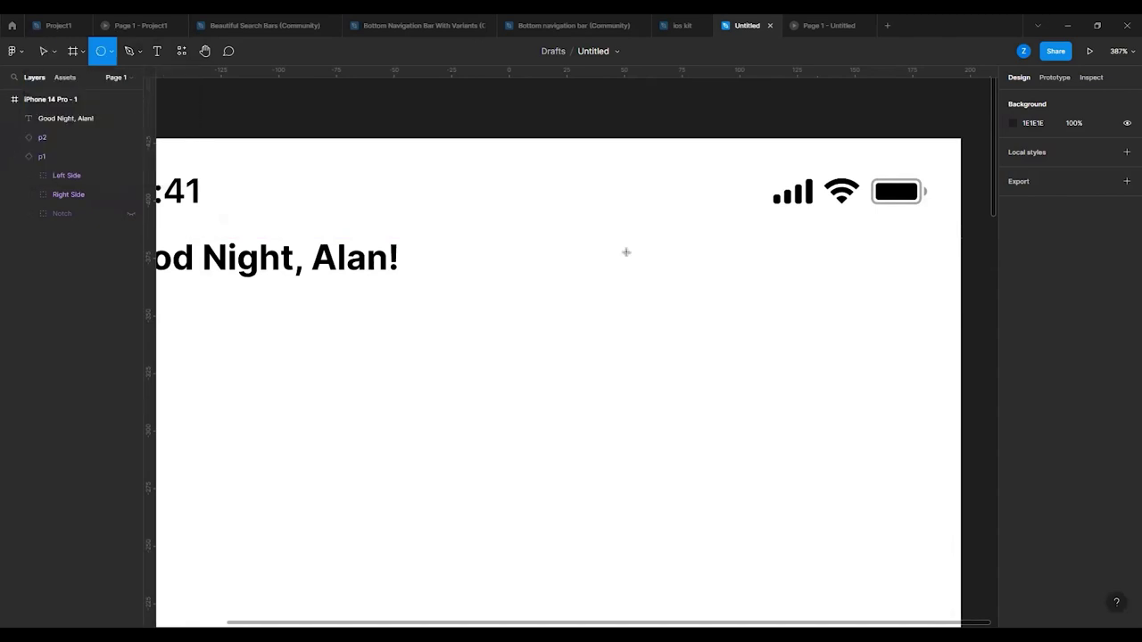
pyautogui.moveTo(838, 237); pyautogui.dragTo(891, 284)
pyautogui.click(917, 273)
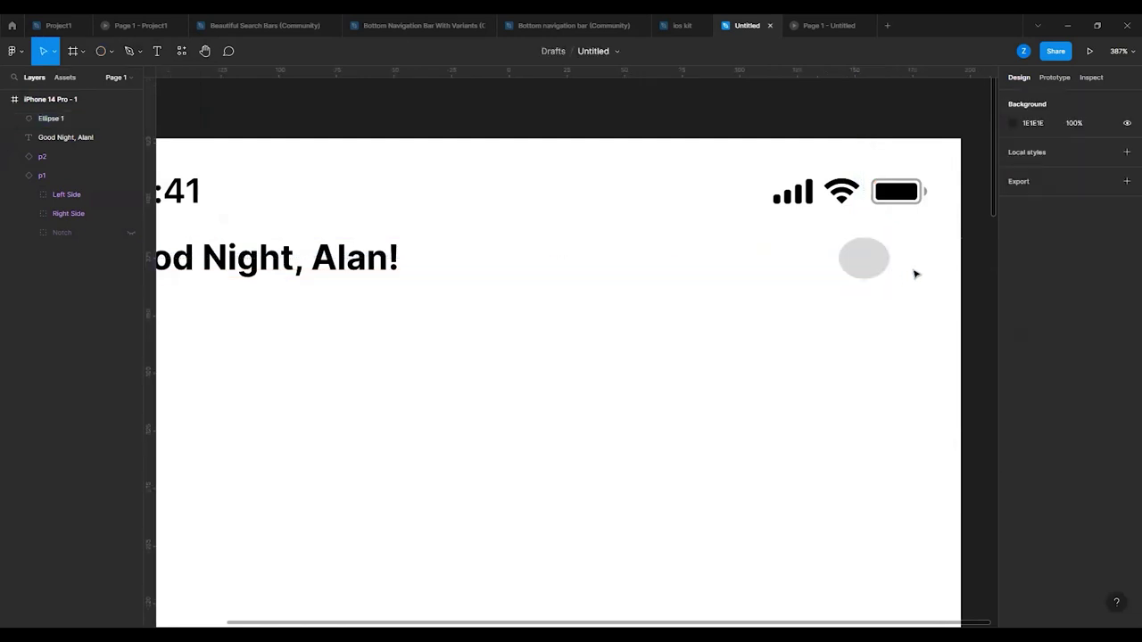
# - Look up "ava" in the plugin browser, clear the search and close the browser
pyautogui.rightClick(864, 262)
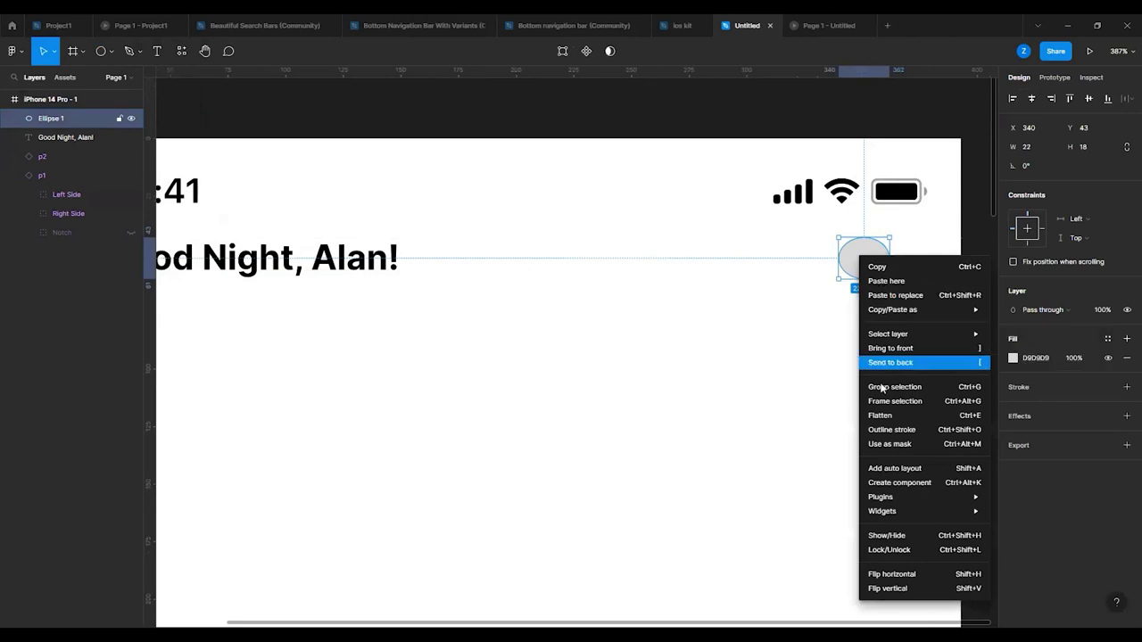
pyautogui.moveTo(902, 502)
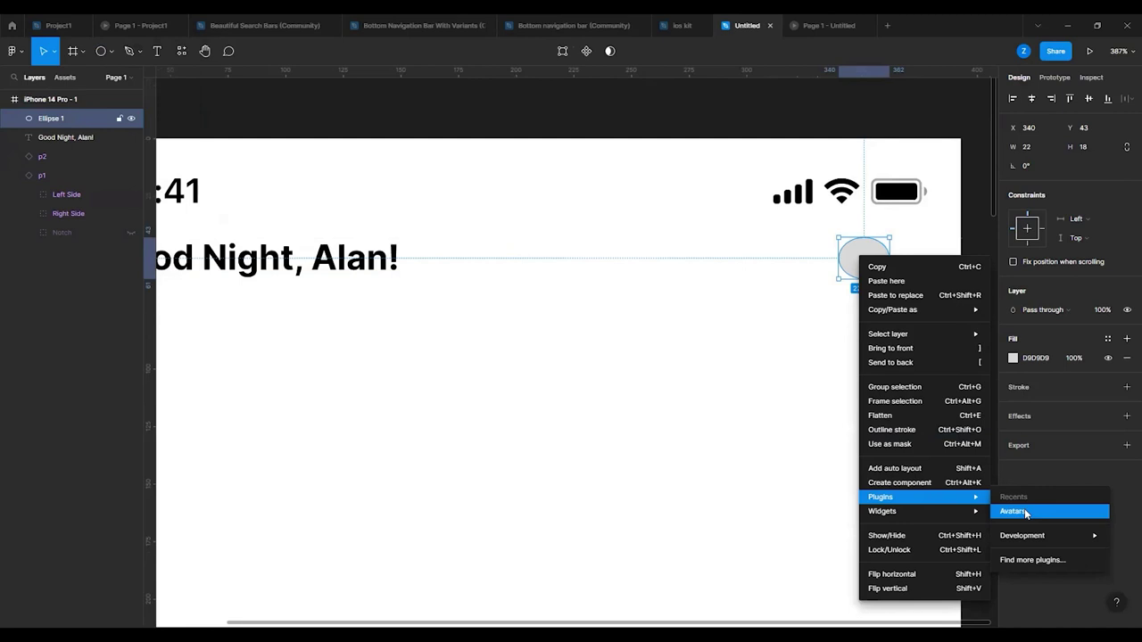
pyautogui.click(1032, 561)
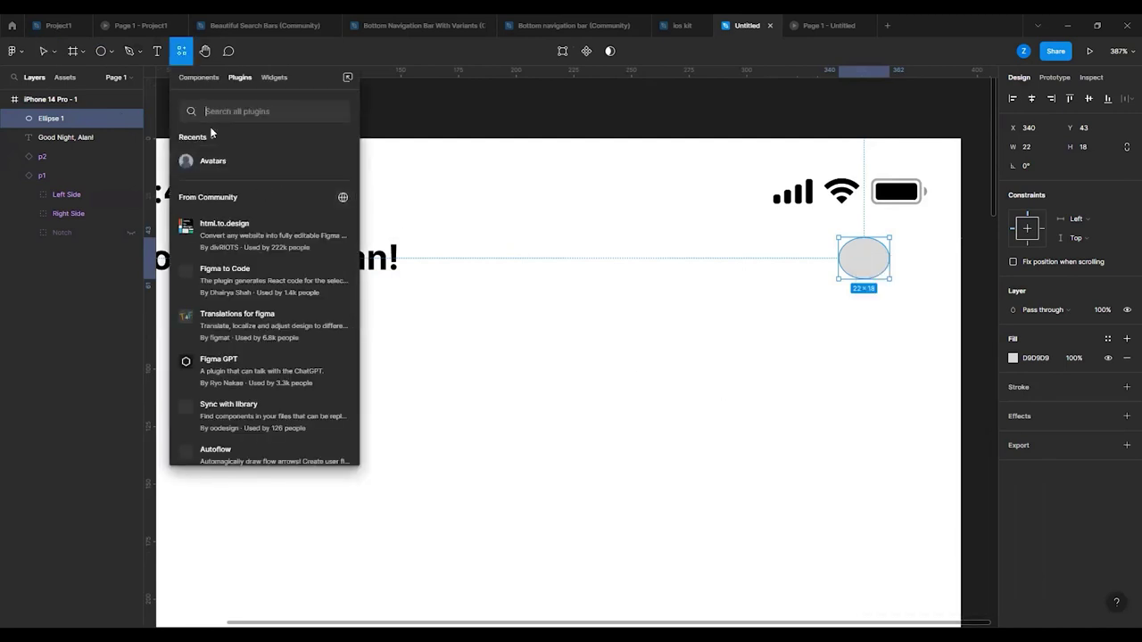
pyautogui.write('ava')
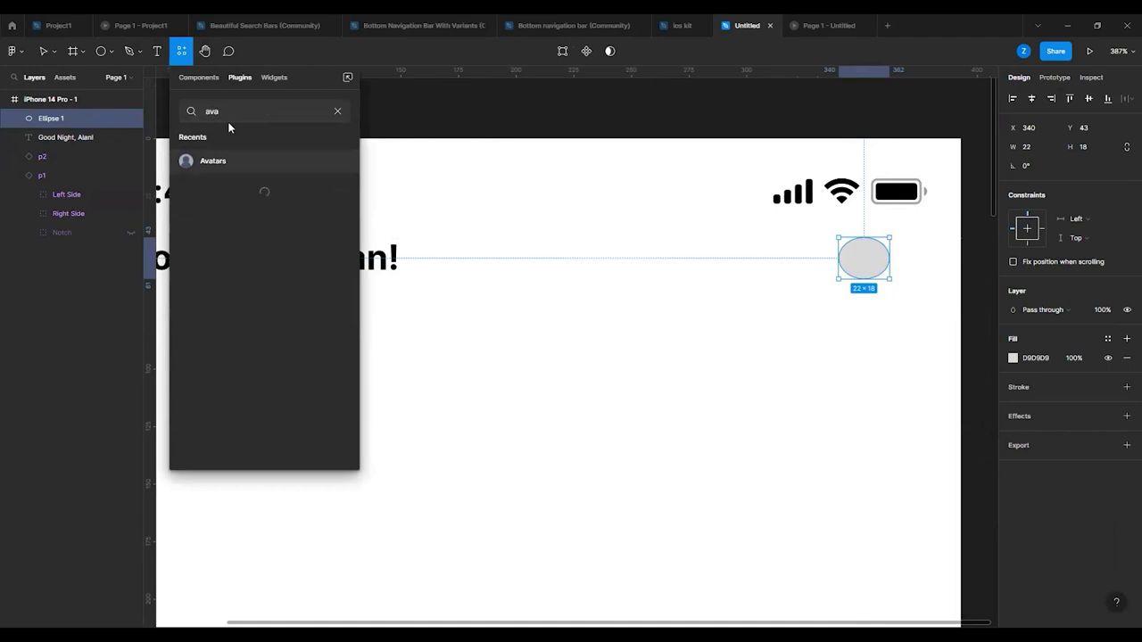
pyautogui.click(340, 112)
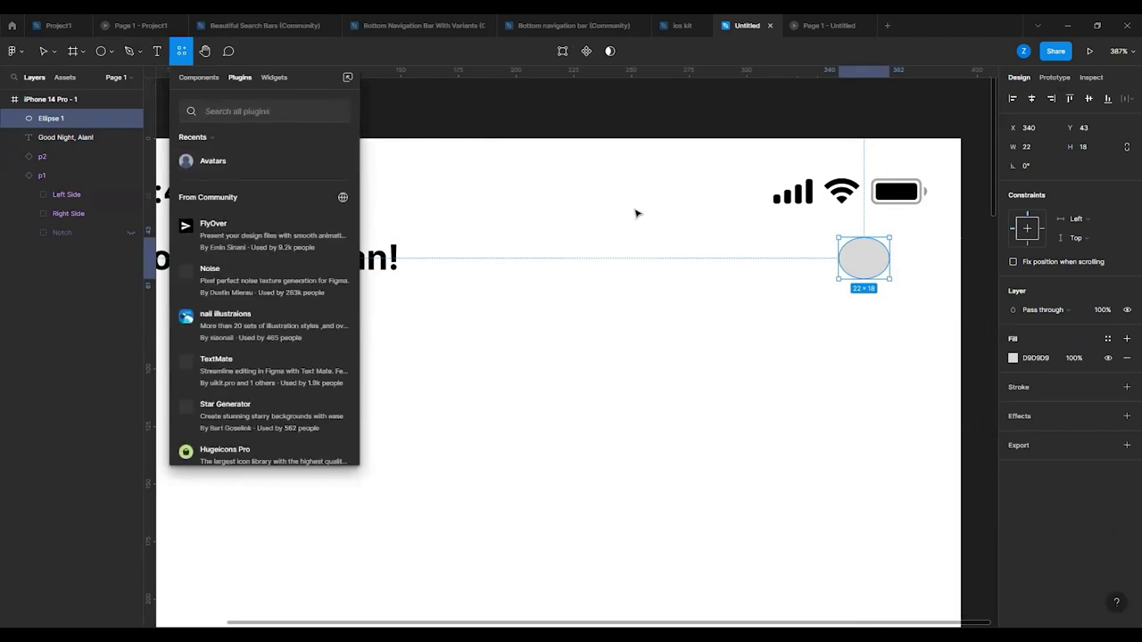
pyautogui.click(637, 214)
# - Fill the ellipse with a profile photo using the Avatars plugin
pyautogui.click(864, 261)
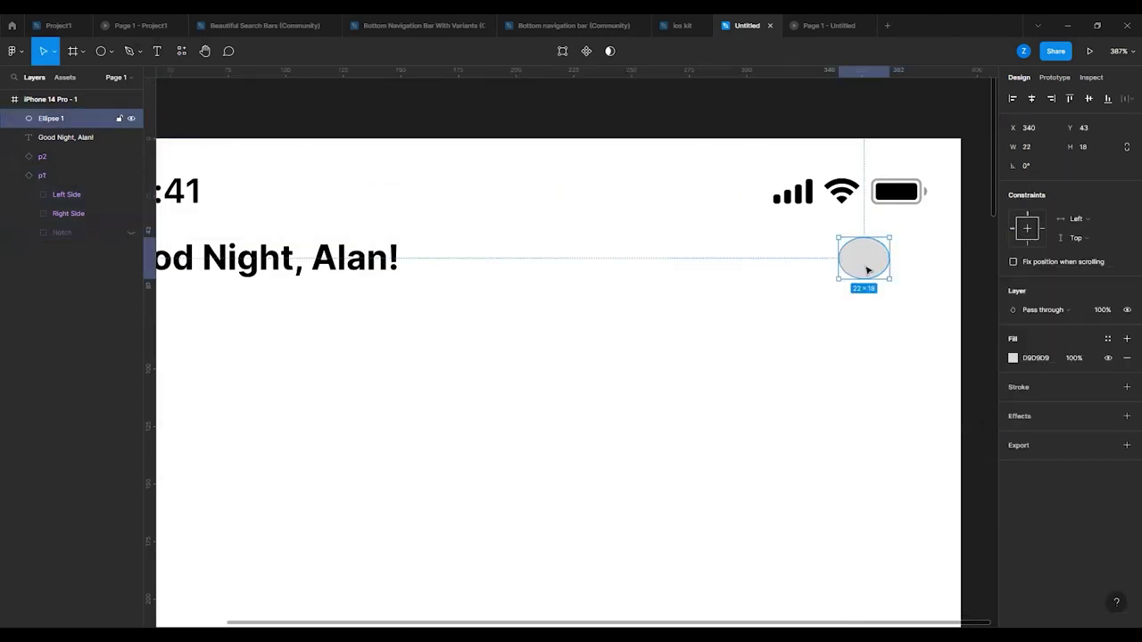
pyautogui.rightClick(862, 265)
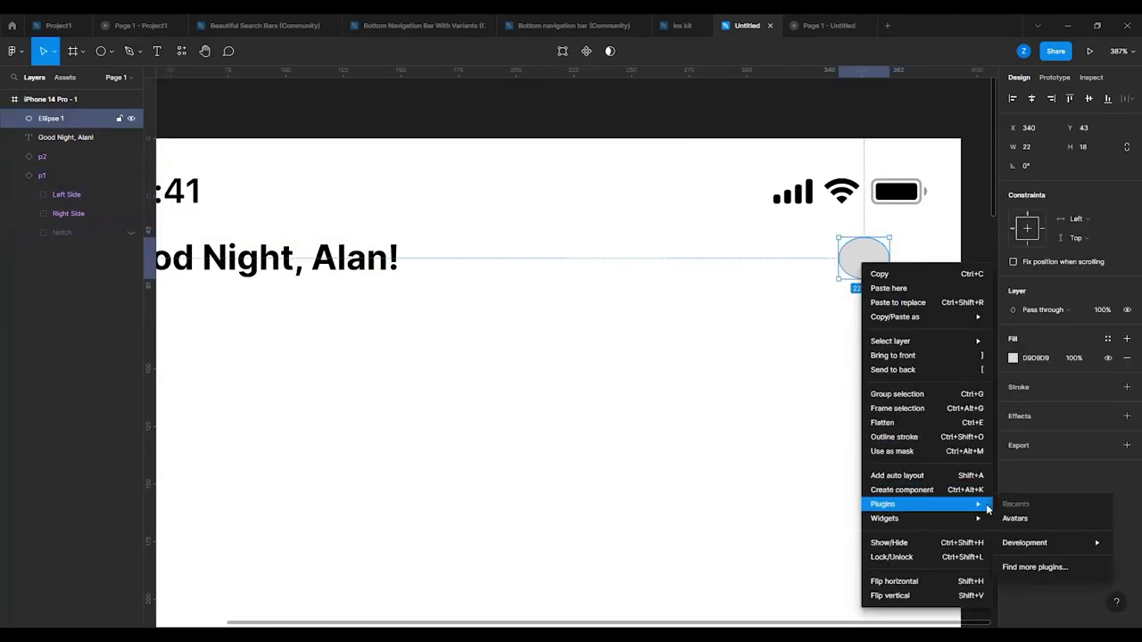
pyautogui.click(1031, 520)
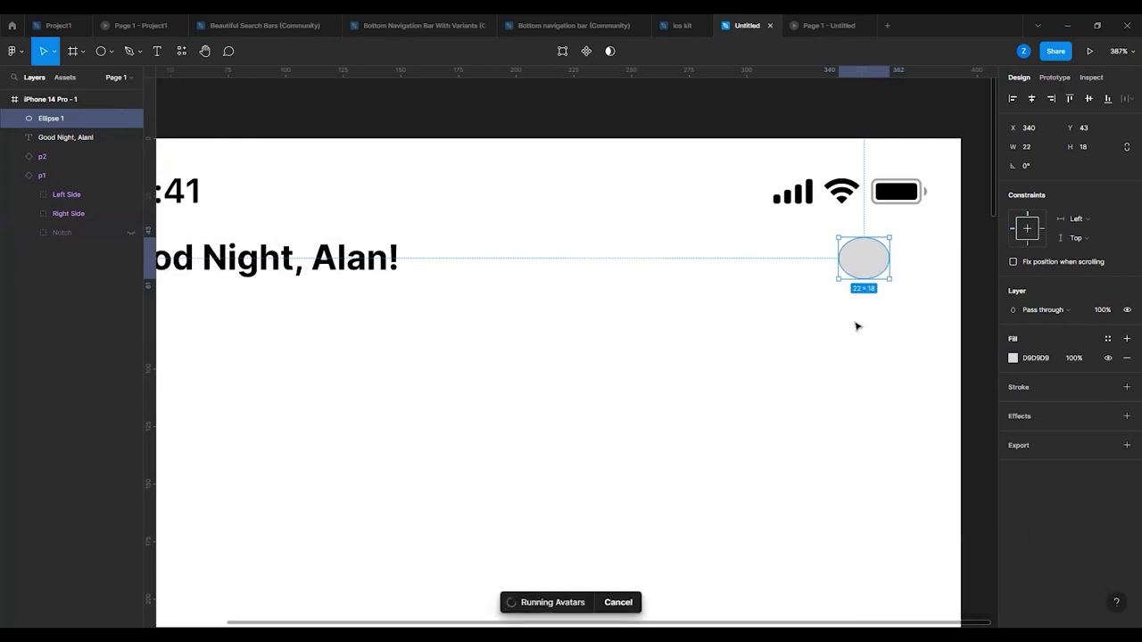
pyautogui.click(788, 309)
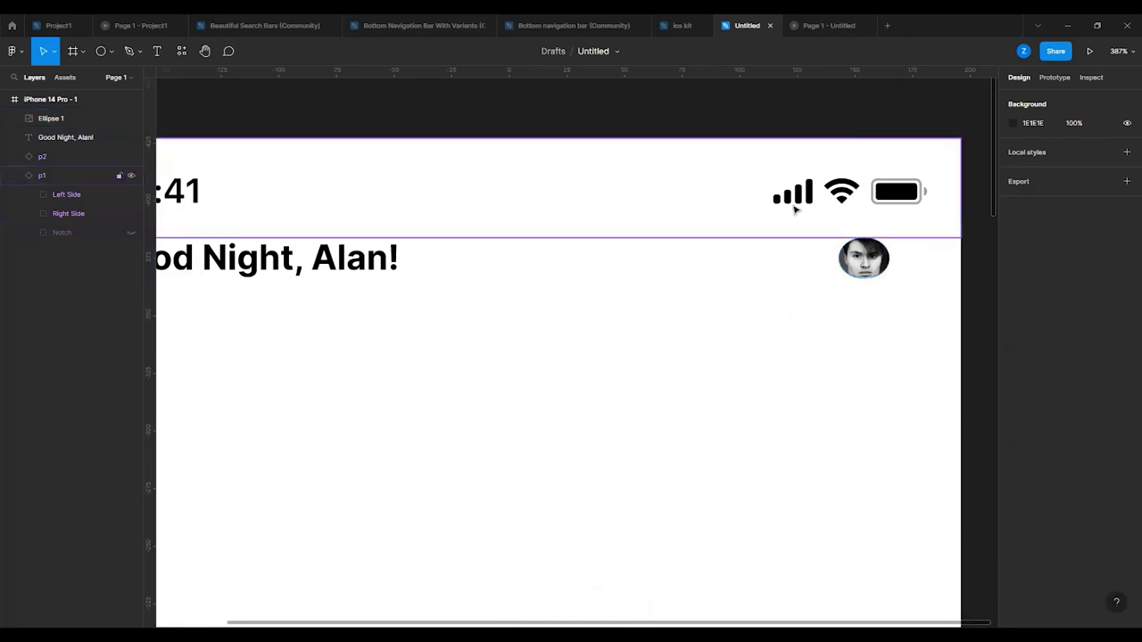
# - Check the greeting and avatar placement in the Untitled prototype preview and return to the design file
pyautogui.click(832, 25)
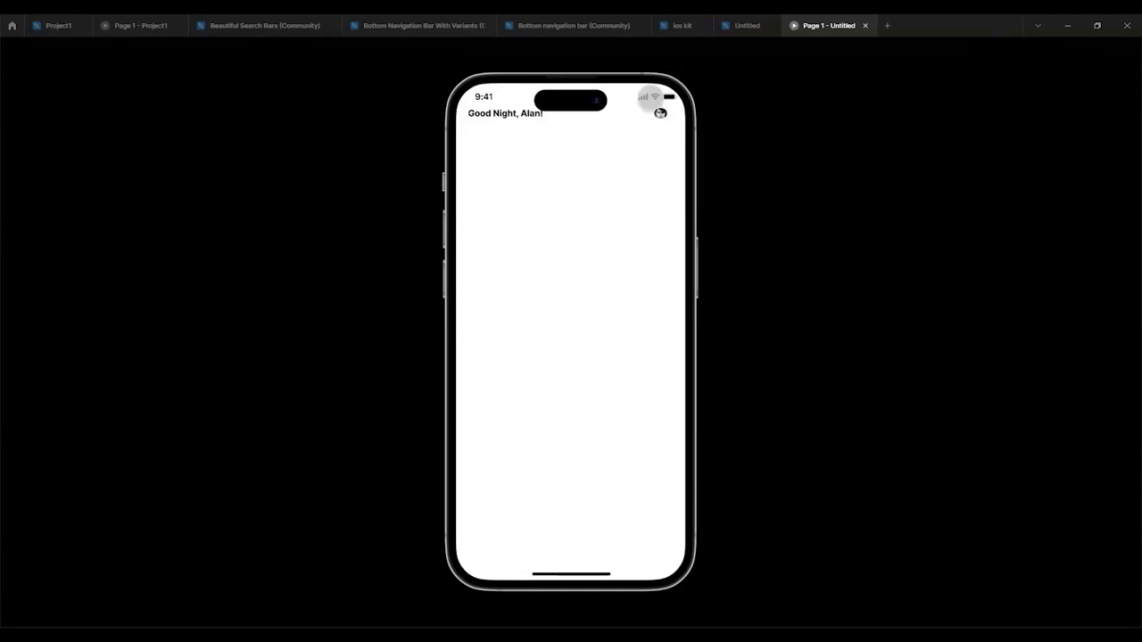
pyautogui.click(753, 23)
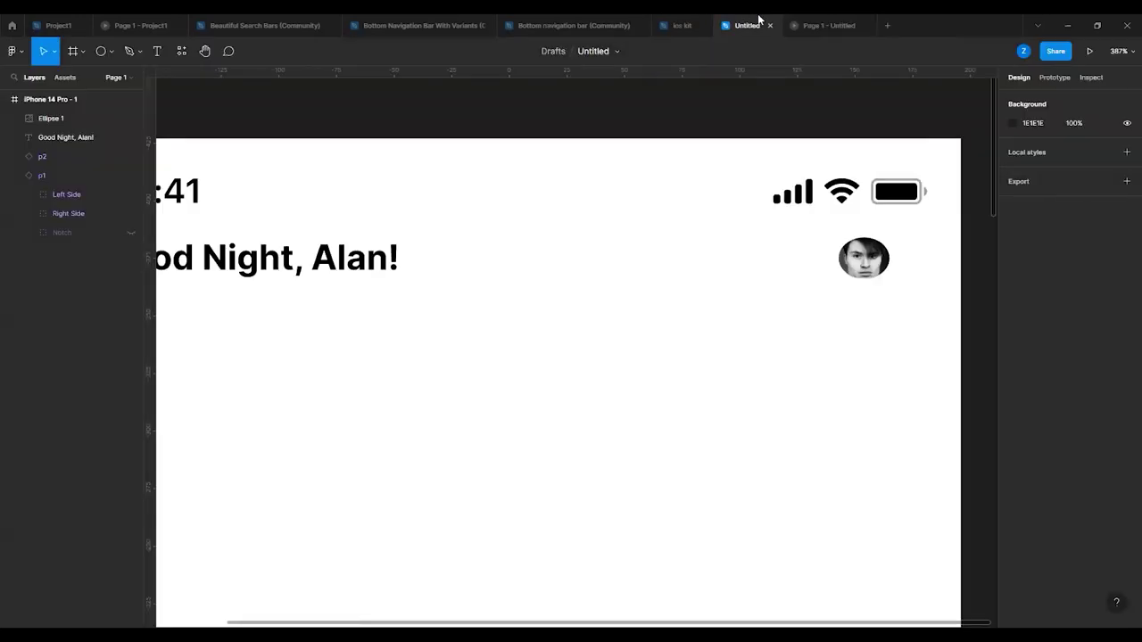
pyautogui.scroll(-2, 594, 237)
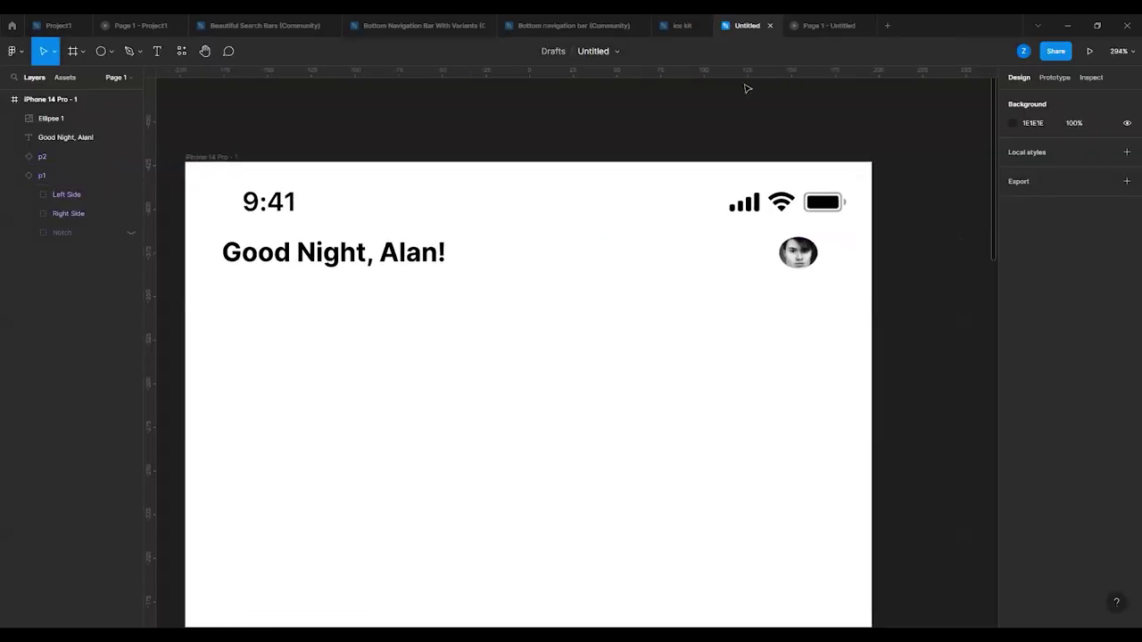
pyautogui.click(821, 25)
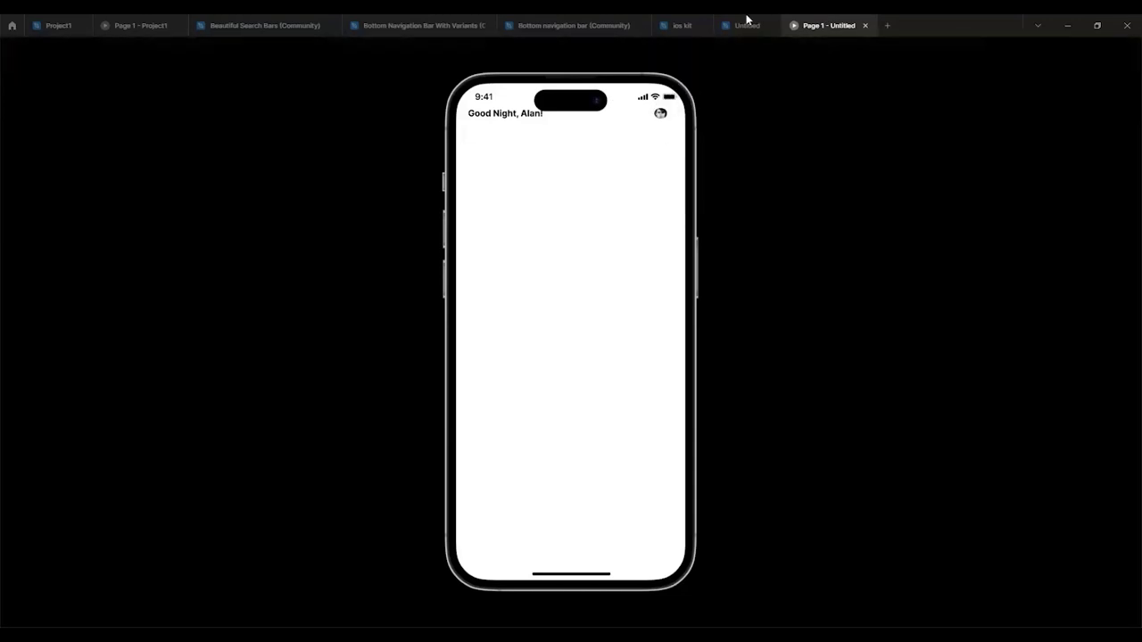
pyautogui.hotkey('ctrl', 'shift', 'Tab')
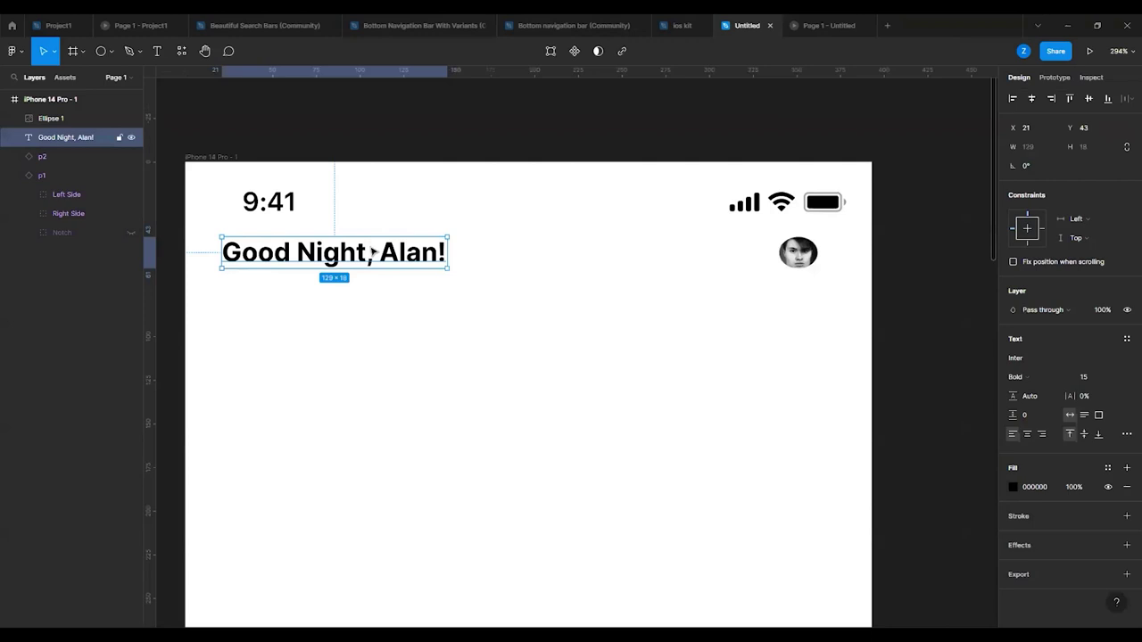
# - Move the greeting text and the avatar down by the same amount to leave space below the status bar
pyautogui.moveTo(369, 290); pyautogui.dragTo(376, 290)
pyautogui.click(792, 249)
pyautogui.moveTo(792, 249); pyautogui.dragTo(794, 284)
pyautogui.click(874, 265)
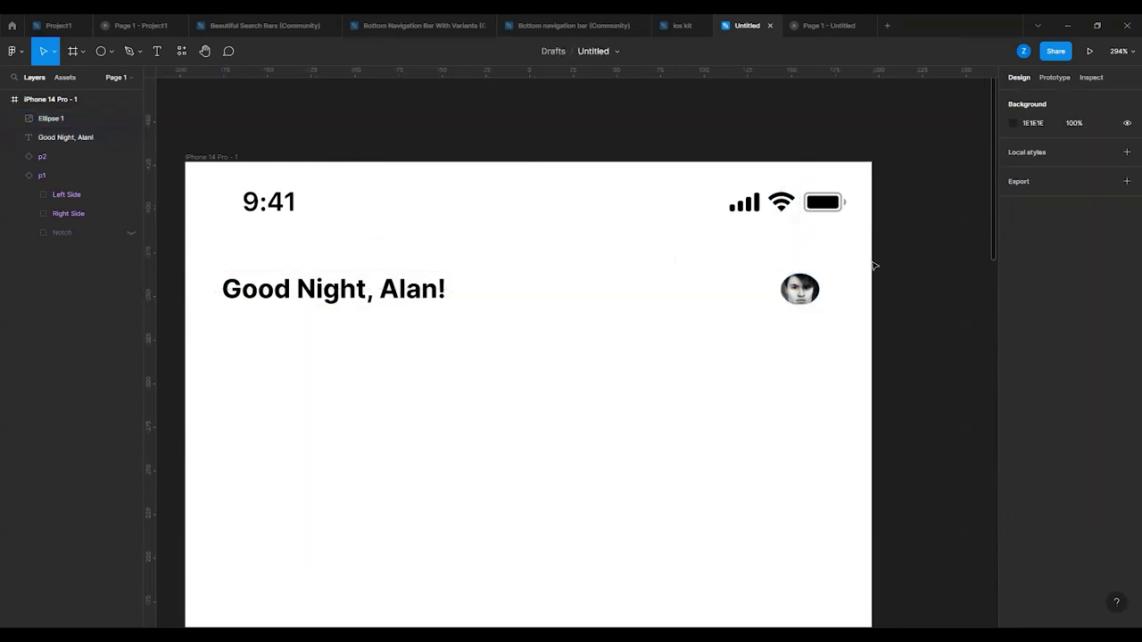
# - Preview the lowered greeting and avatar in the prototype and return to the Untitled design file
pyautogui.click(813, 25)
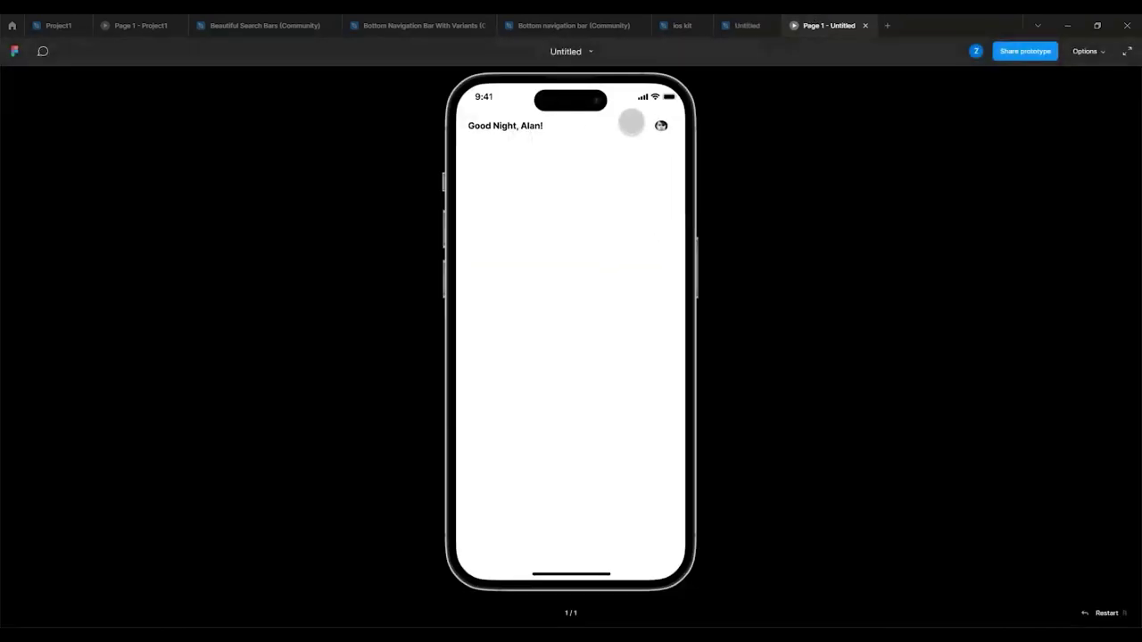
pyautogui.click(739, 21)
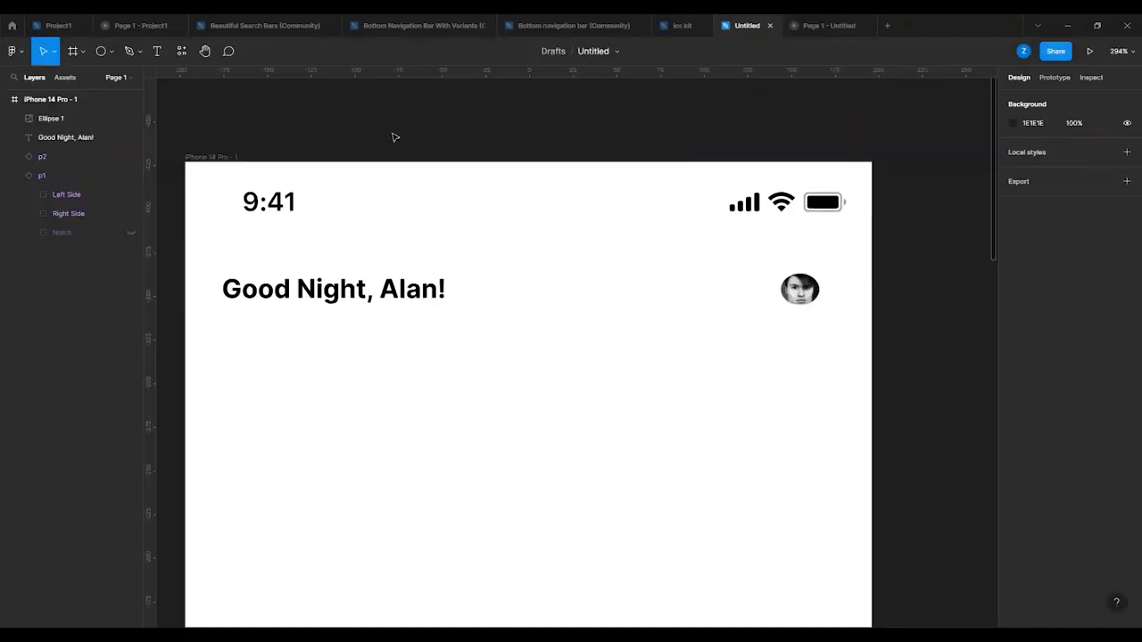
pyautogui.scroll(-2, 438, 327)
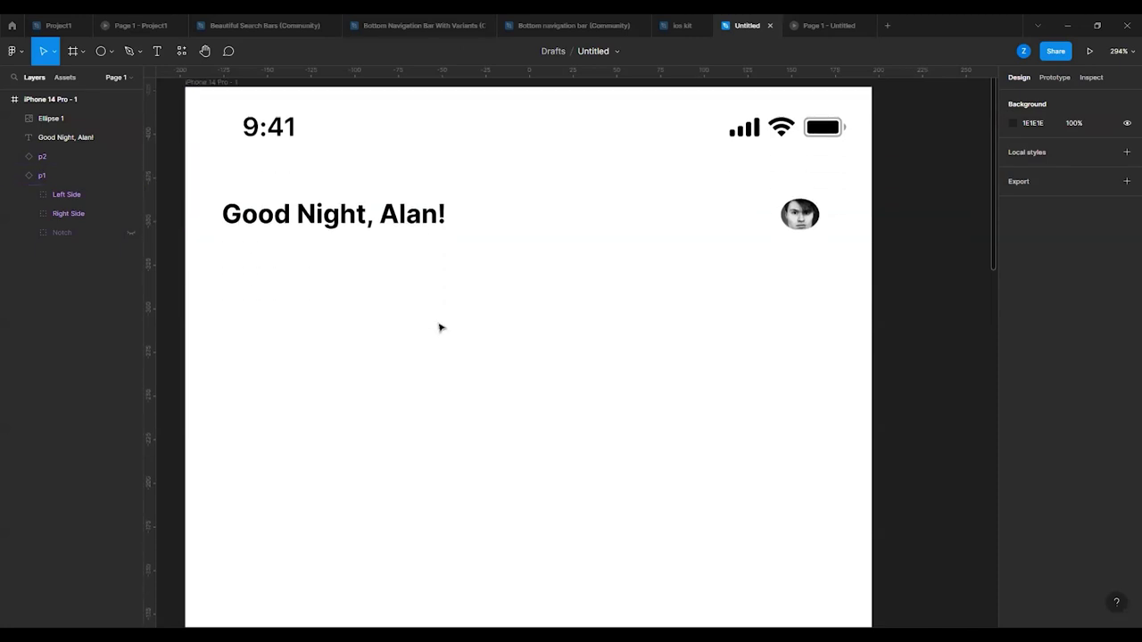
# - Check the search bar in the finished Project1 design and open the Beautiful Search Bars (Community) file
pyautogui.scroll(-3, 395, 290)
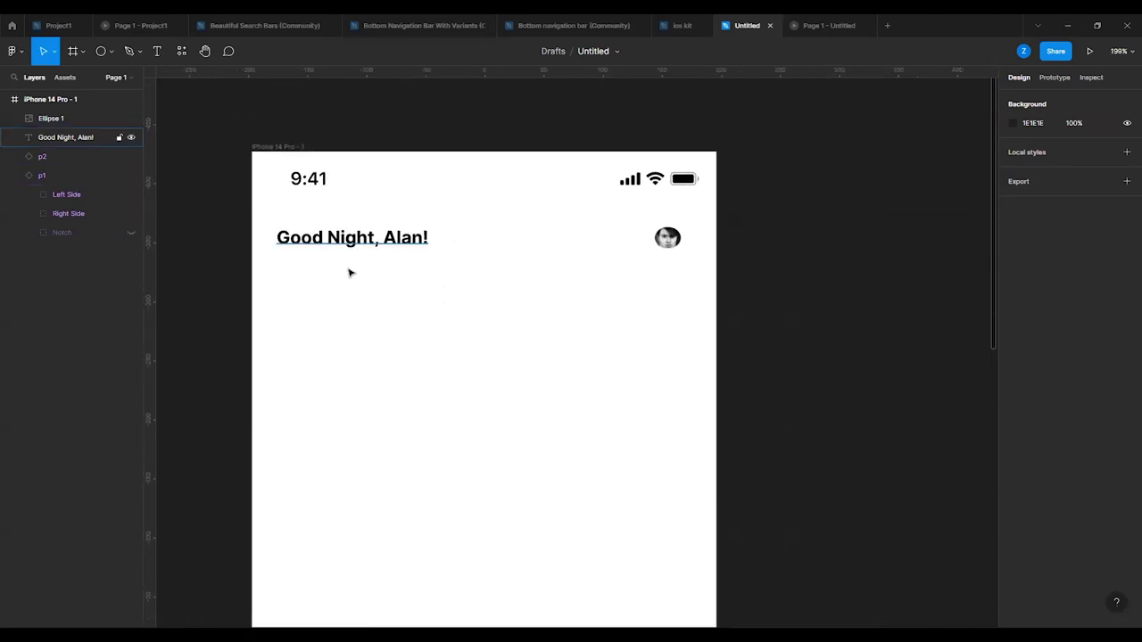
pyautogui.click(65, 23)
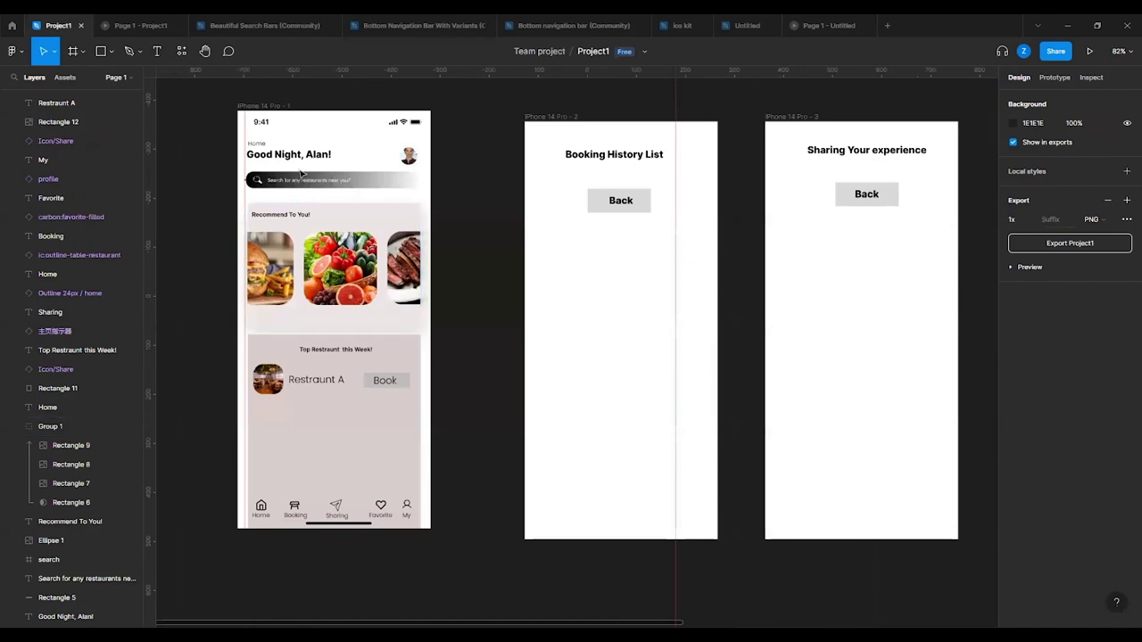
pyautogui.click(416, 23)
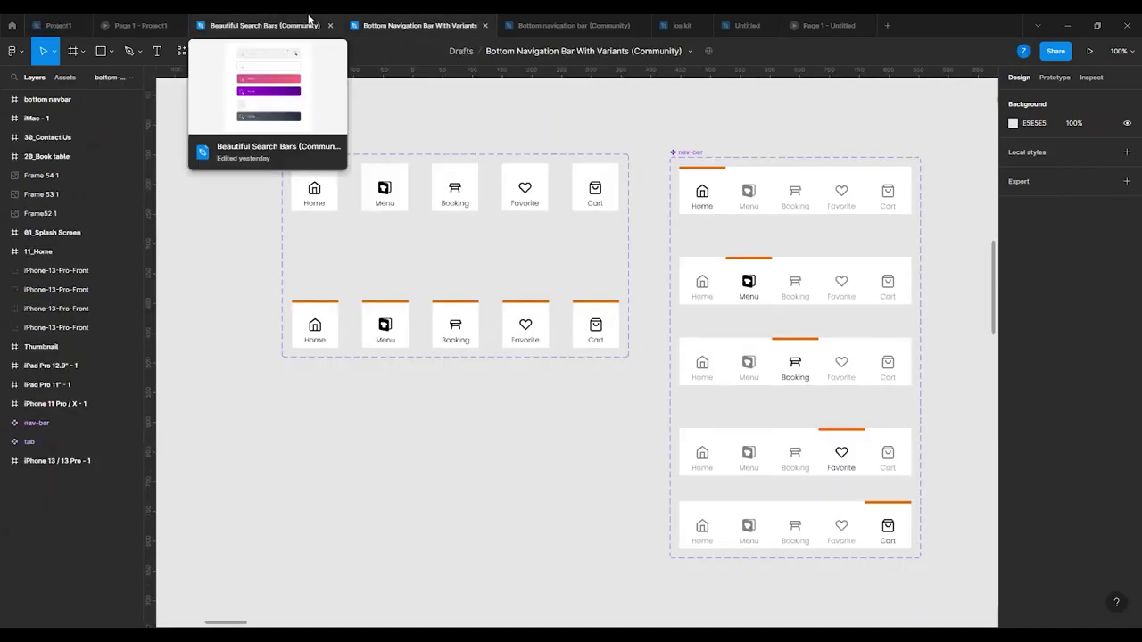
pyautogui.click(308, 19)
pyautogui.click(12, 25)
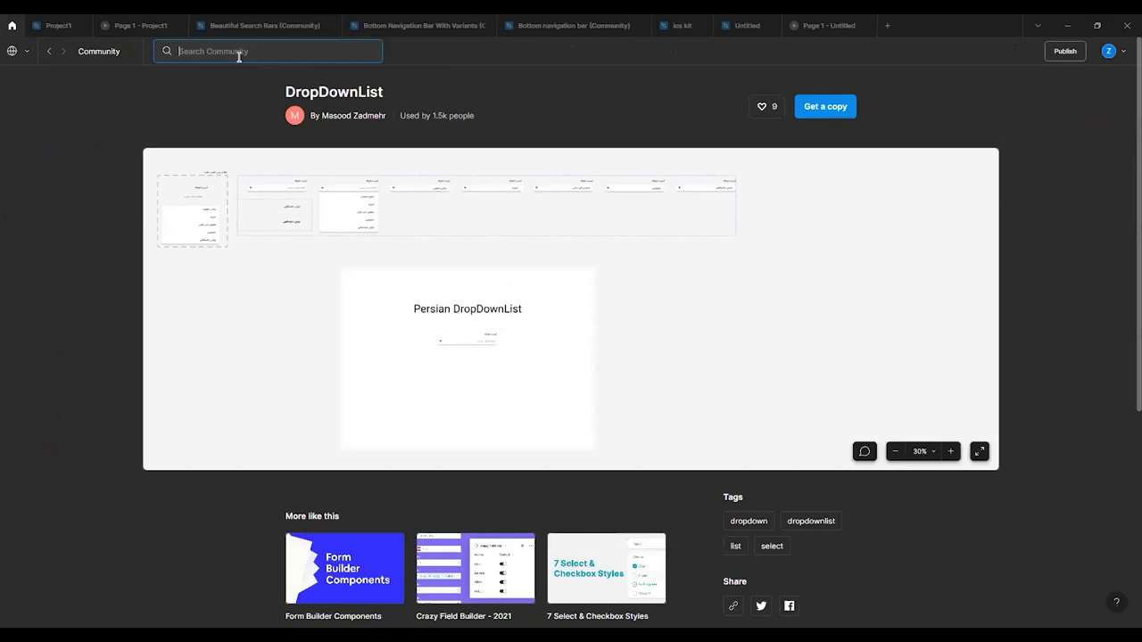
pyautogui.click(250, 25)
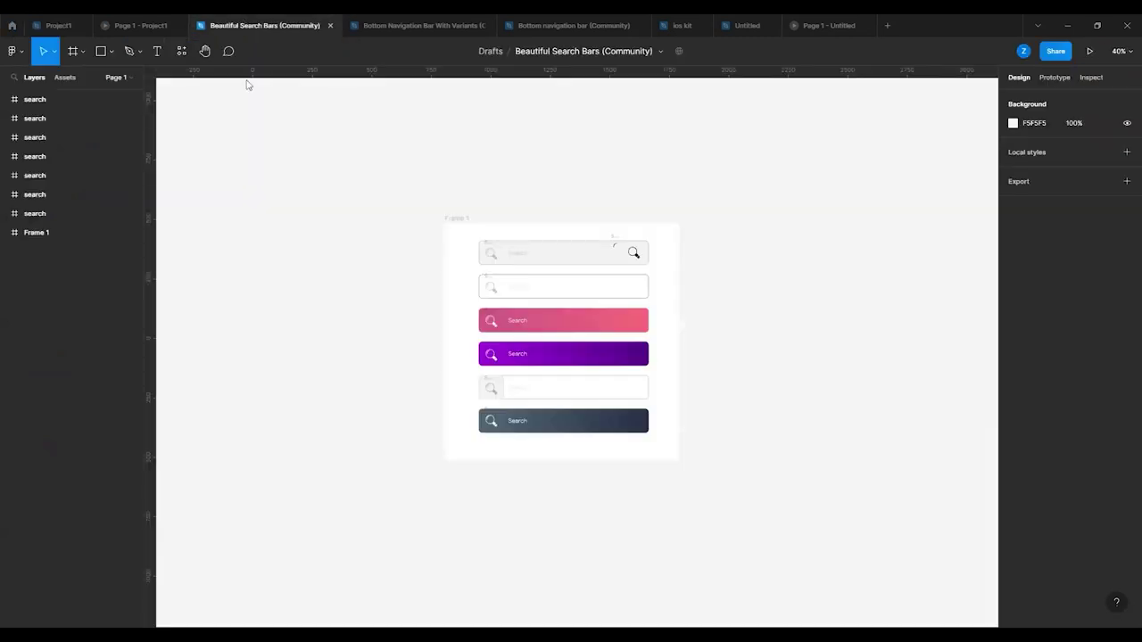
pyautogui.click(521, 250)
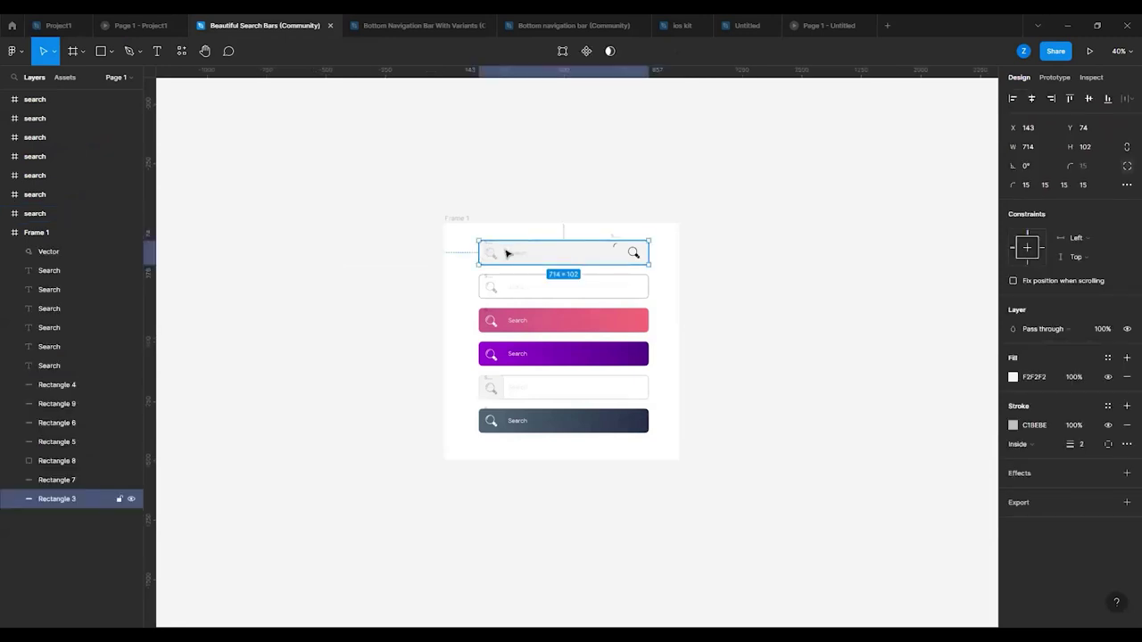
pyautogui.hotkey('ctrl', 'a')
pyautogui.click(435, 241)
pyautogui.moveTo(464, 235); pyautogui.dragTo(663, 276)
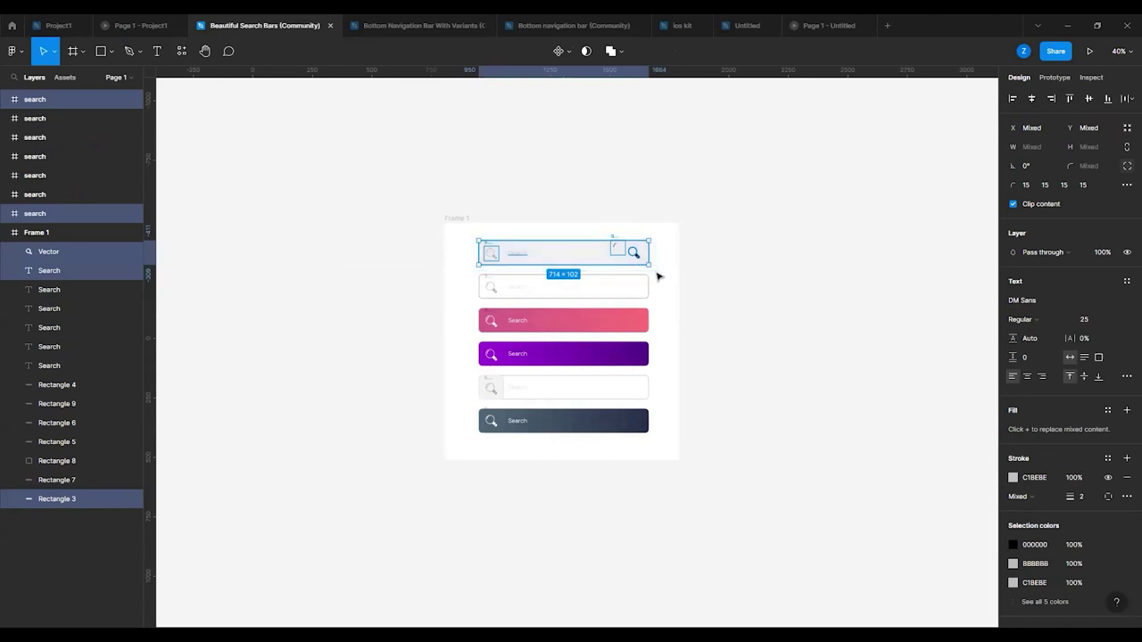
pyautogui.click(551, 228)
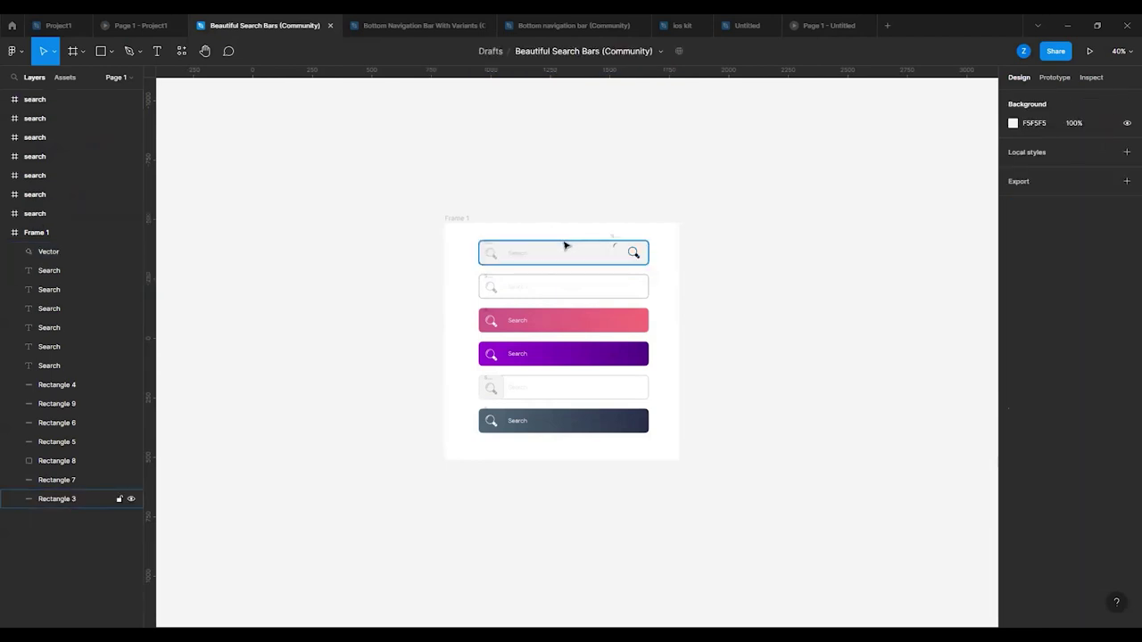
pyautogui.click(564, 246)
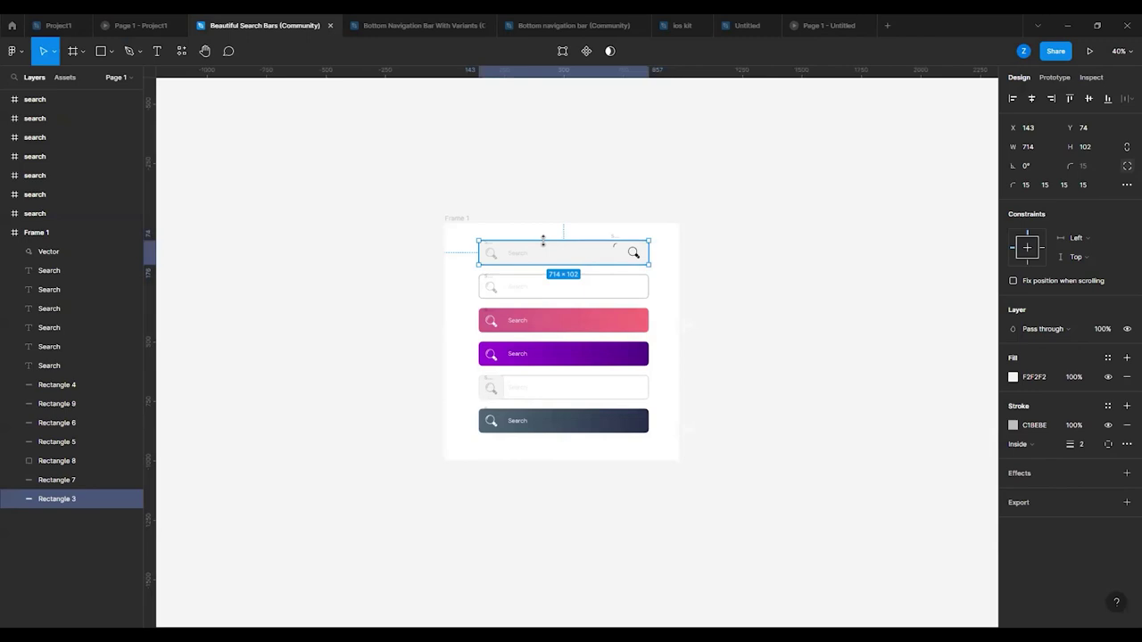
pyautogui.click(442, 247)
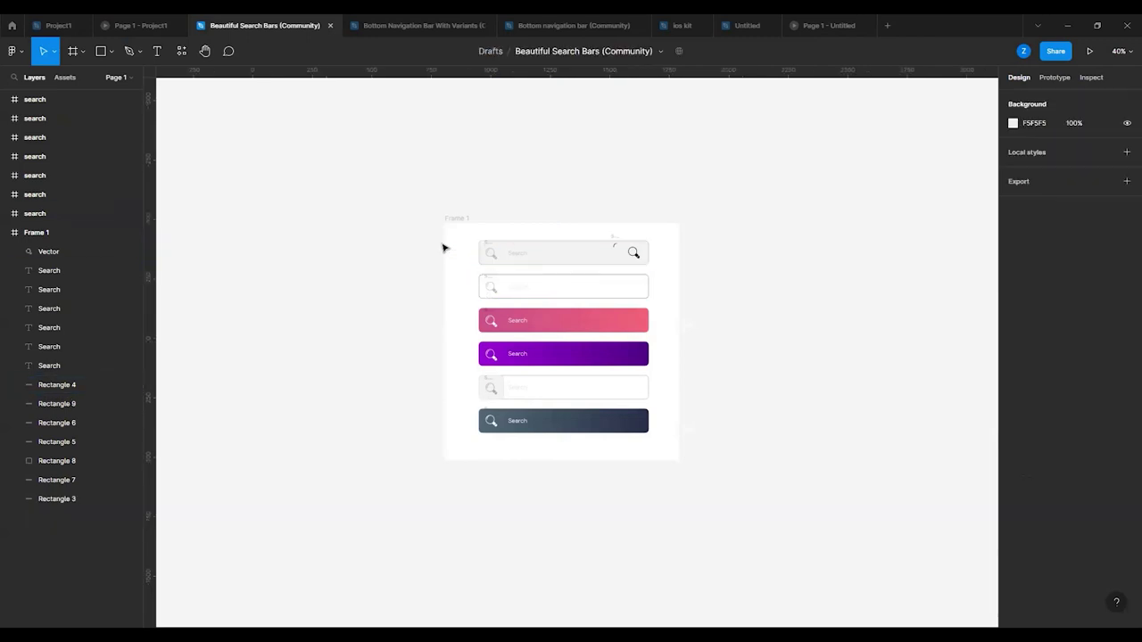
# - Copy the complete light grey search bar with its icons and text and paste it into the Untitled design file
pyautogui.moveTo(467, 239); pyautogui.dragTo(662, 274)
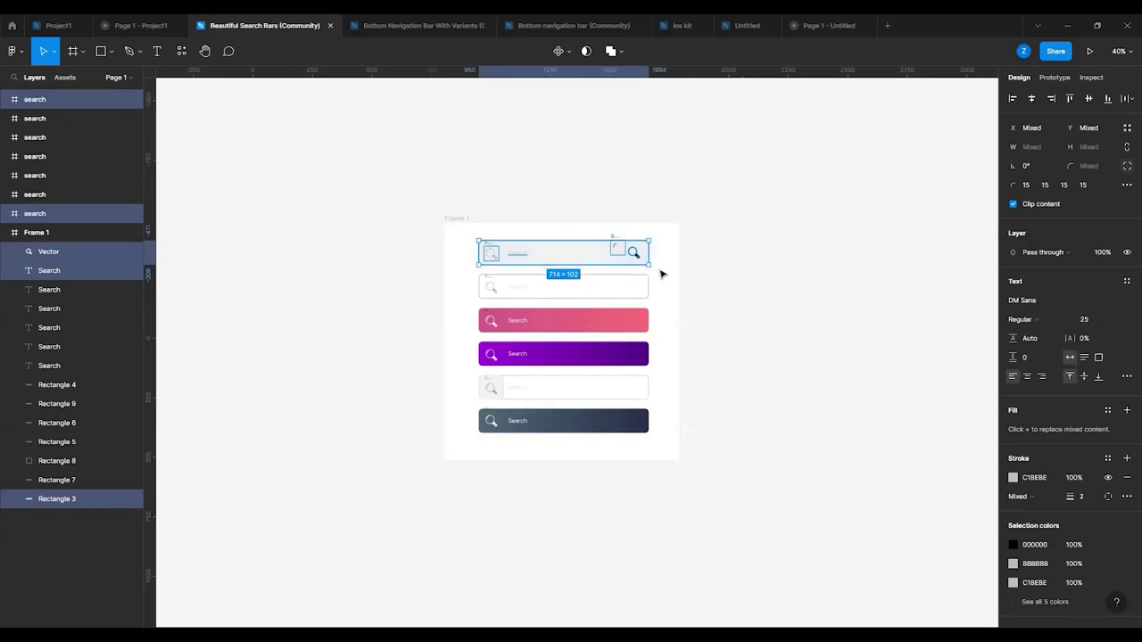
pyautogui.rightClick(546, 253)
pyautogui.click(568, 261)
pyautogui.click(747, 25)
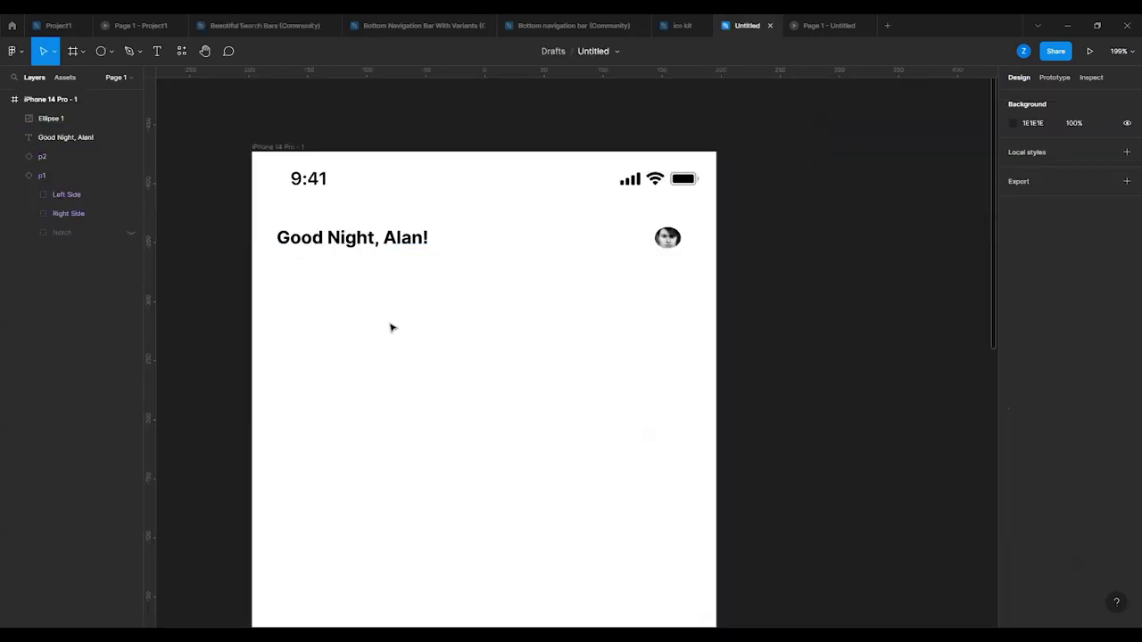
pyautogui.hotkey('ctrl', 'v')
pyautogui.scroll(-3, 417, 288)
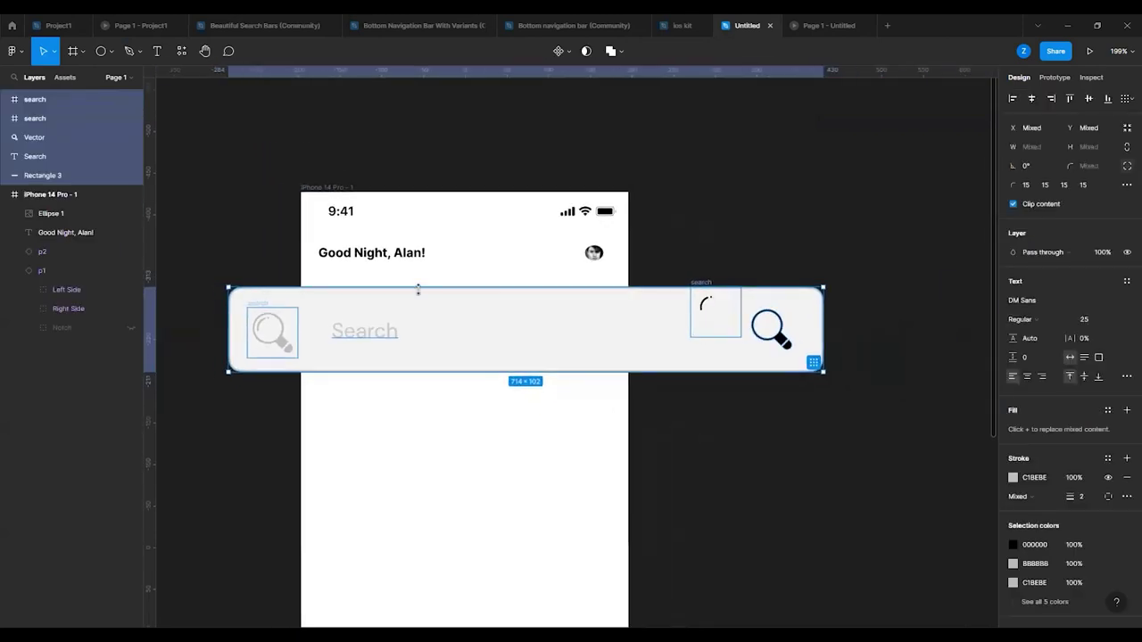
# - Shrink the pasted search bar to about 251 × 36 and set its Search text to font size 10
pyautogui.moveTo(226, 371); pyautogui.dragTo(612, 319)
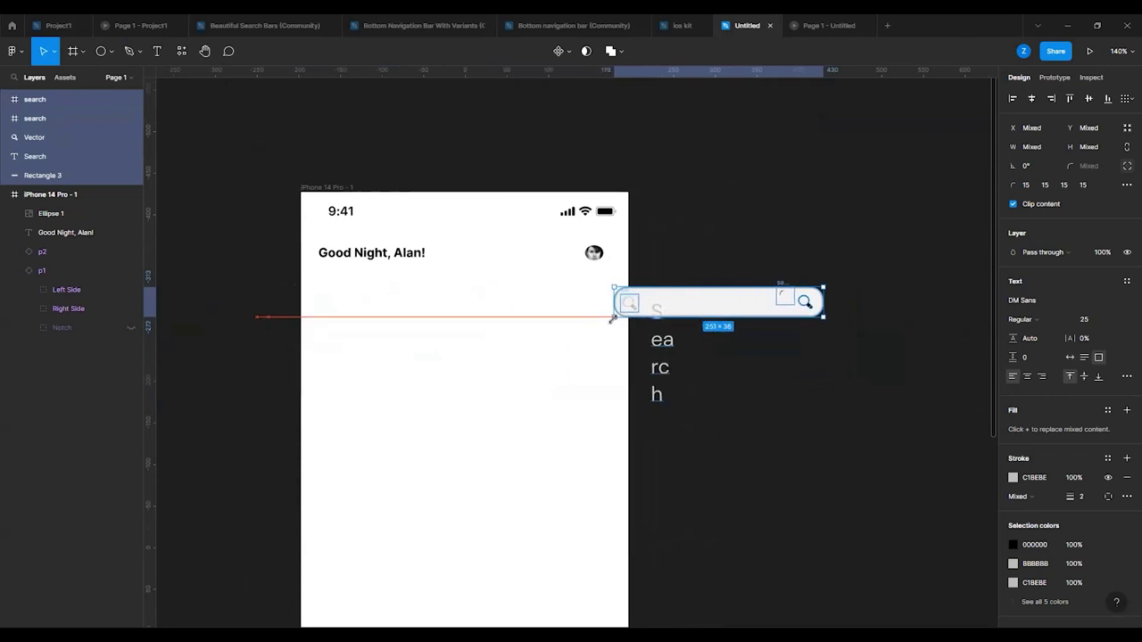
pyautogui.doubleClick(662, 356)
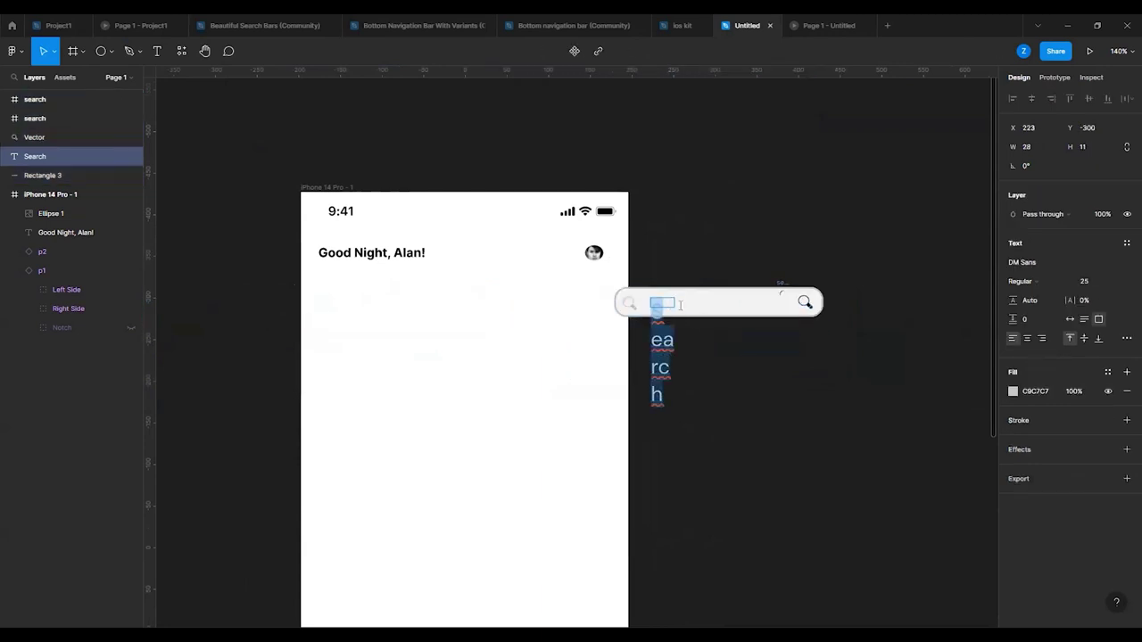
pyautogui.click(1115, 282)
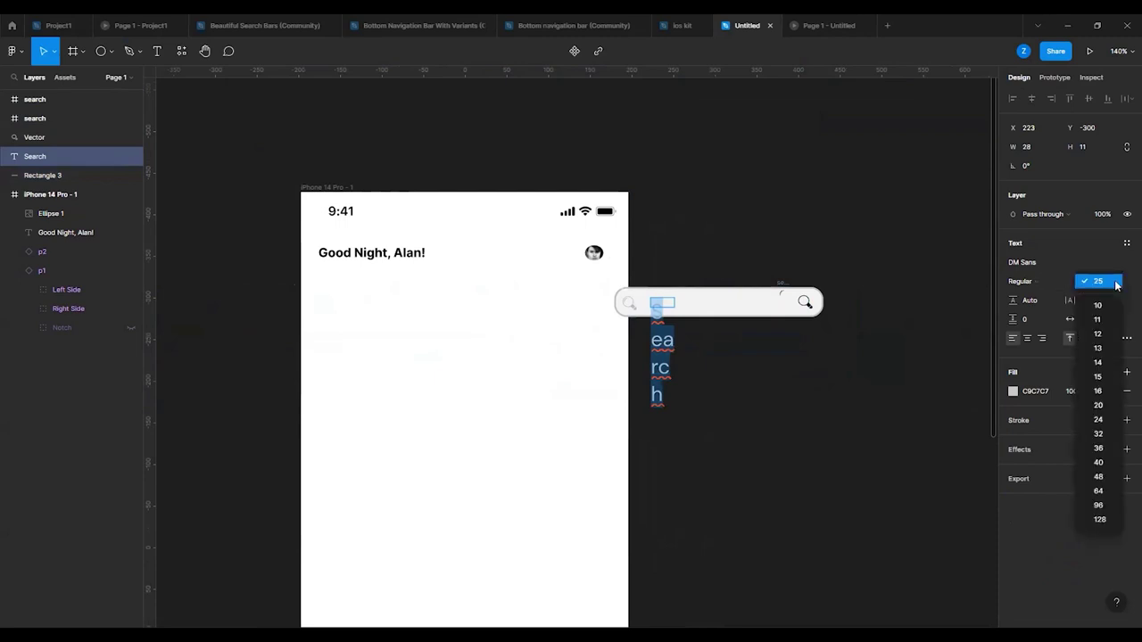
pyautogui.click(1098, 306)
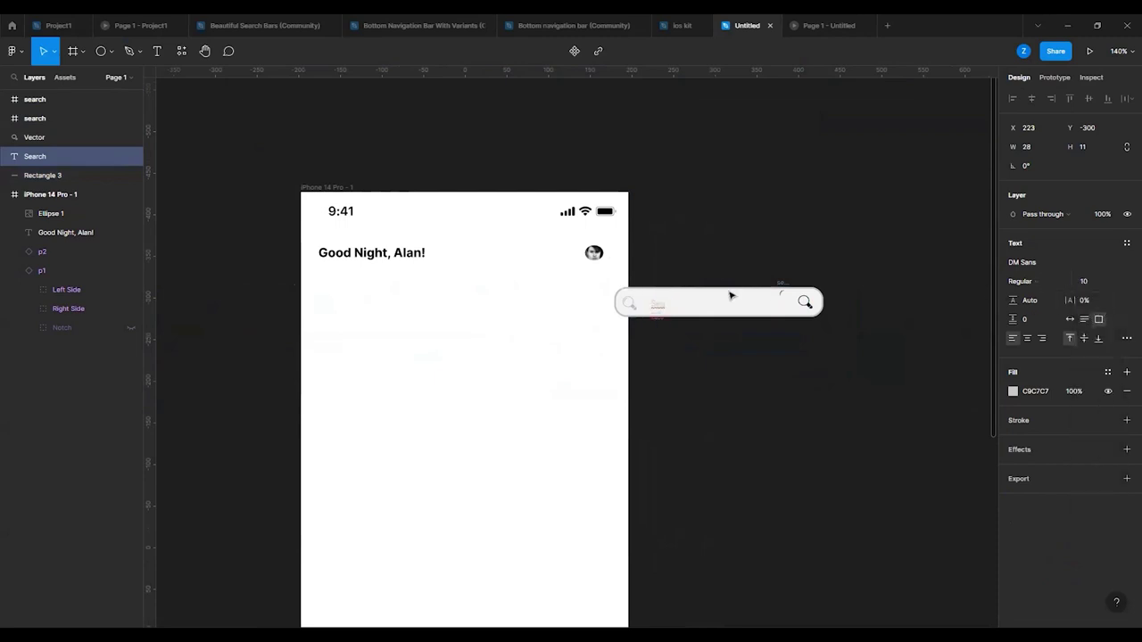
# - Widen the Search text box to about 64 so the word fits on one line, and shift it slightly left inside the bar
pyautogui.scroll(6, 680, 295)
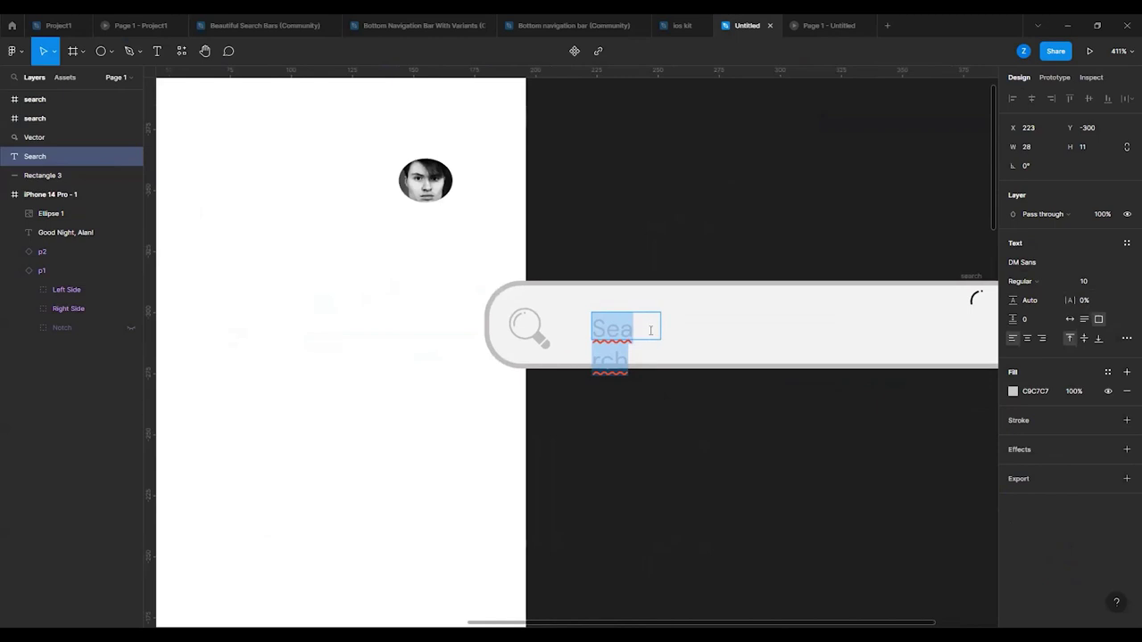
pyautogui.click(662, 324)
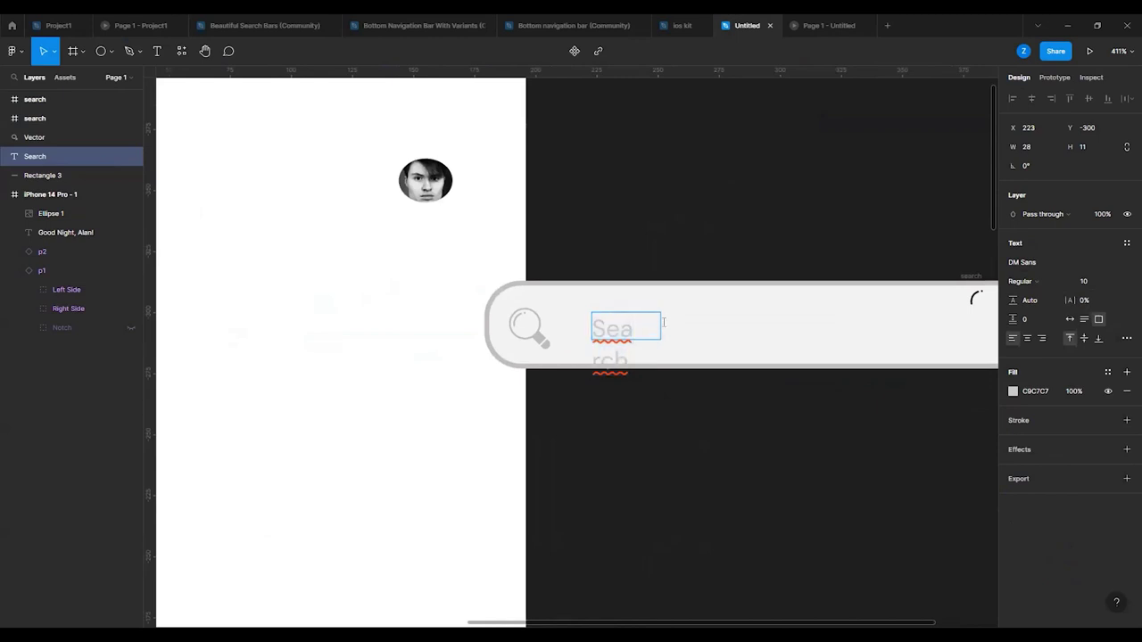
pyautogui.press('Escape')
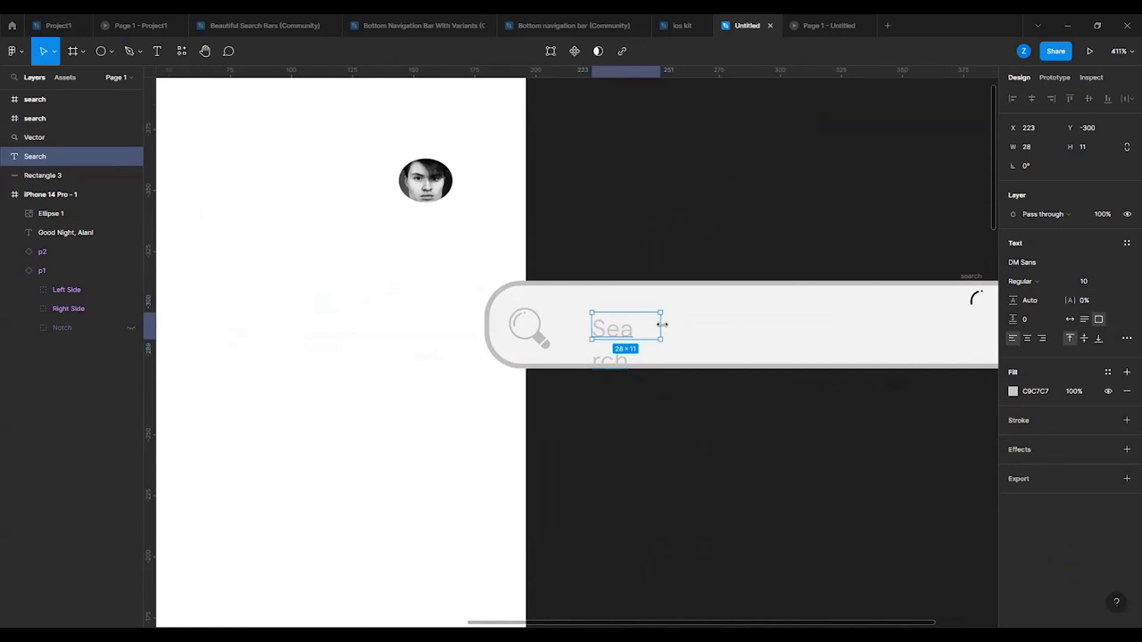
pyautogui.moveTo(661, 325); pyautogui.dragTo(747, 322)
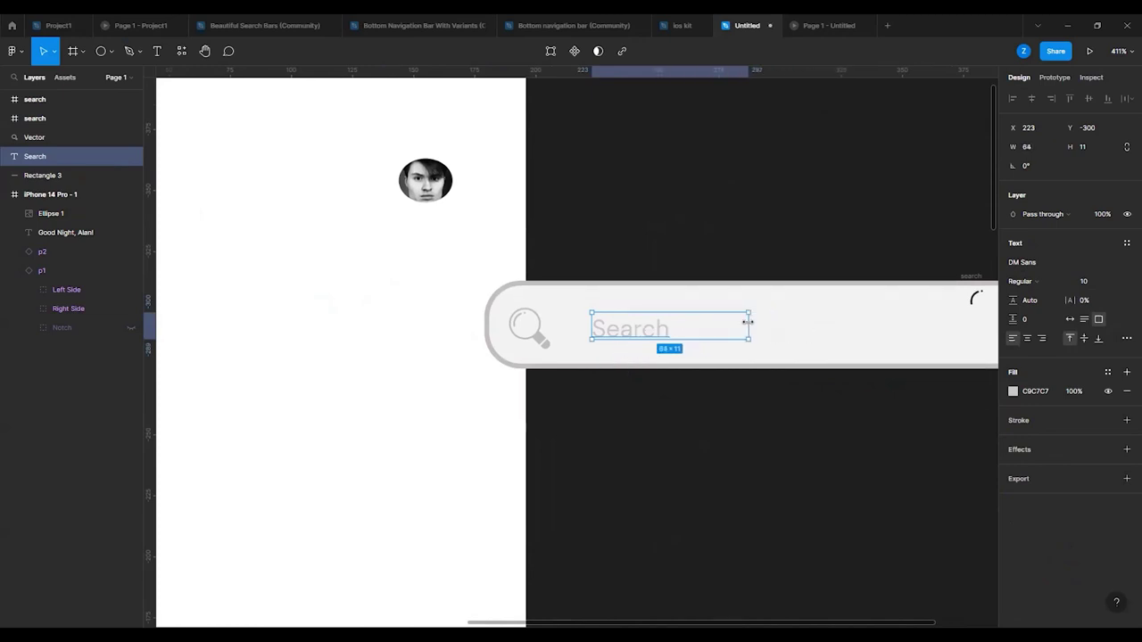
pyautogui.click(668, 299)
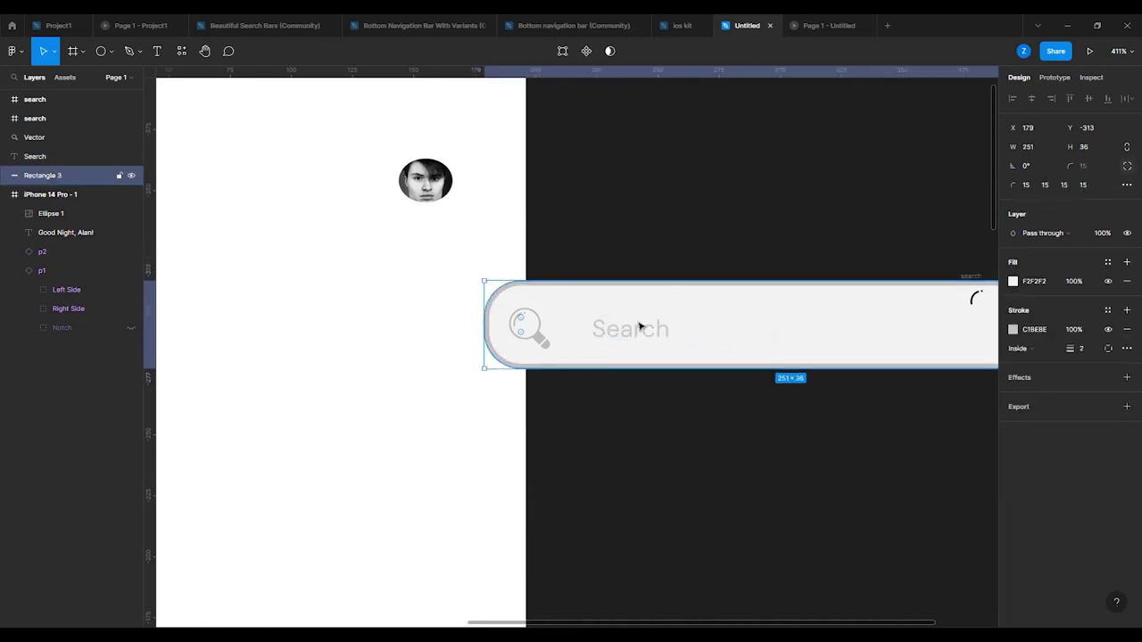
pyautogui.click(639, 327)
pyautogui.moveTo(663, 329); pyautogui.dragTo(650, 331)
pyautogui.click(675, 219)
pyautogui.scroll(-3, 675, 219)
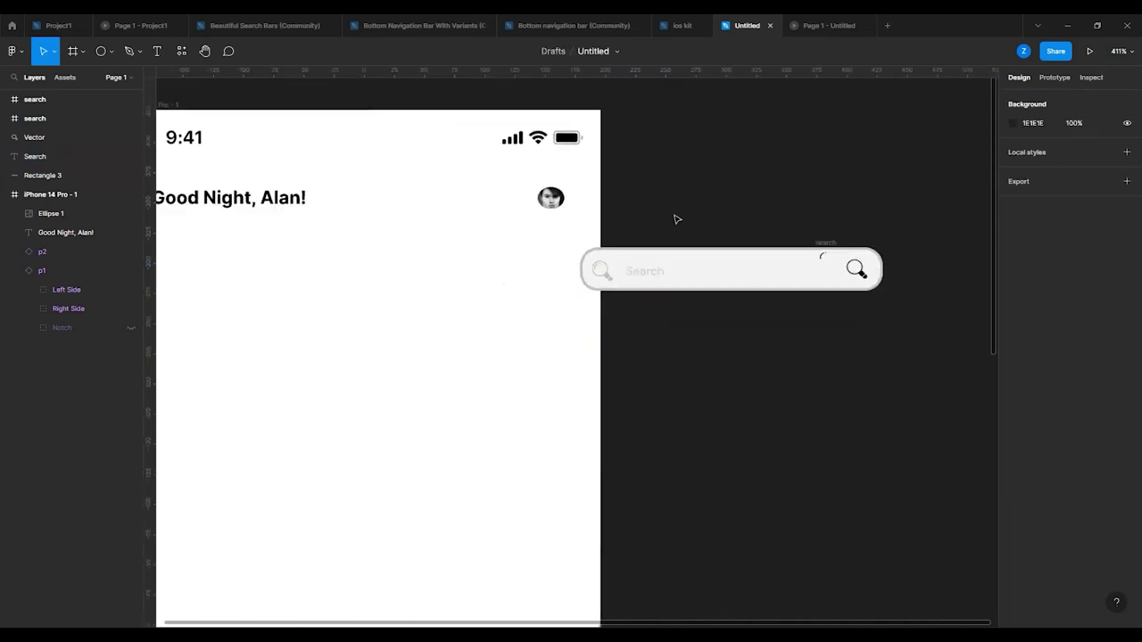
pyautogui.moveTo(746, 276); pyautogui.dragTo(330, 250)
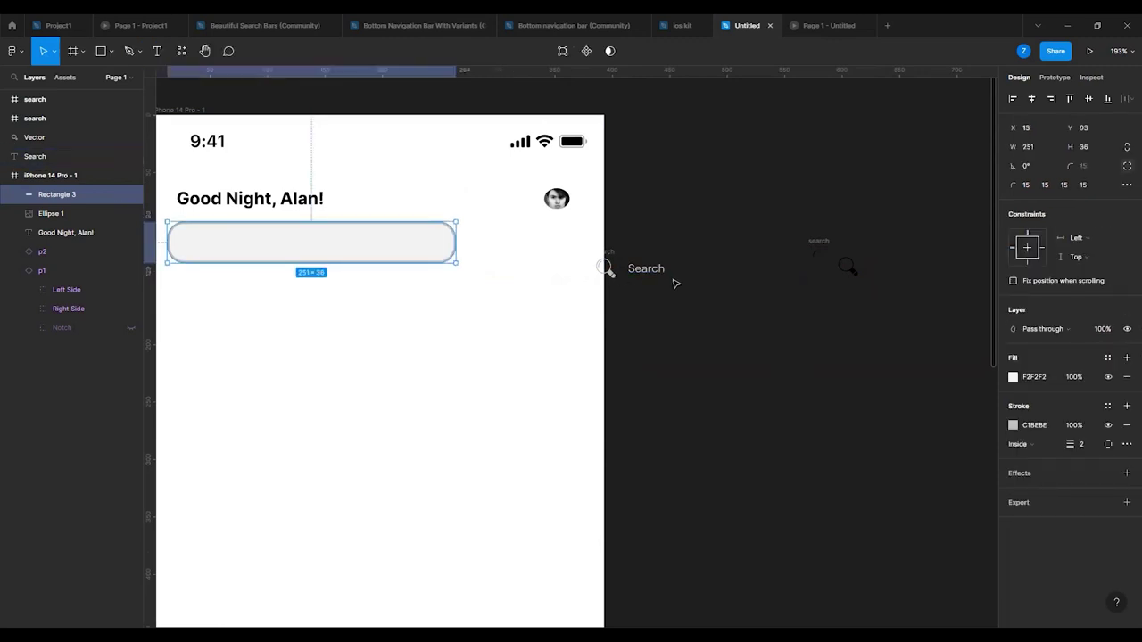
pyautogui.hotkey('ctrl', 'z')
pyautogui.click(723, 331)
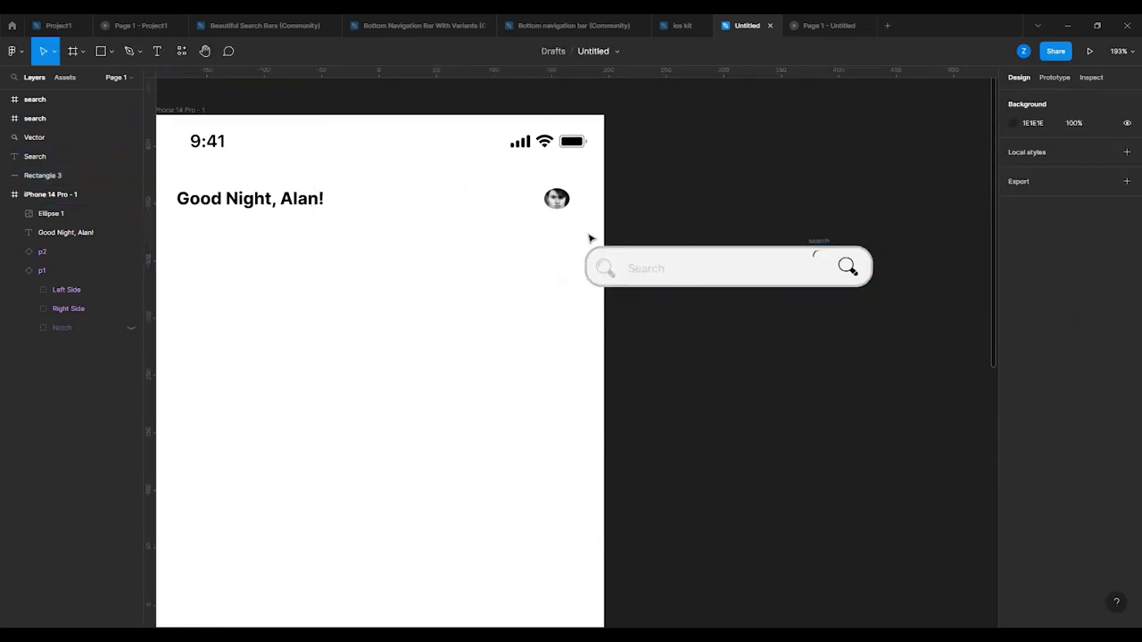
pyautogui.moveTo(932, 230); pyautogui.dragTo(887, 236)
pyautogui.click(771, 325)
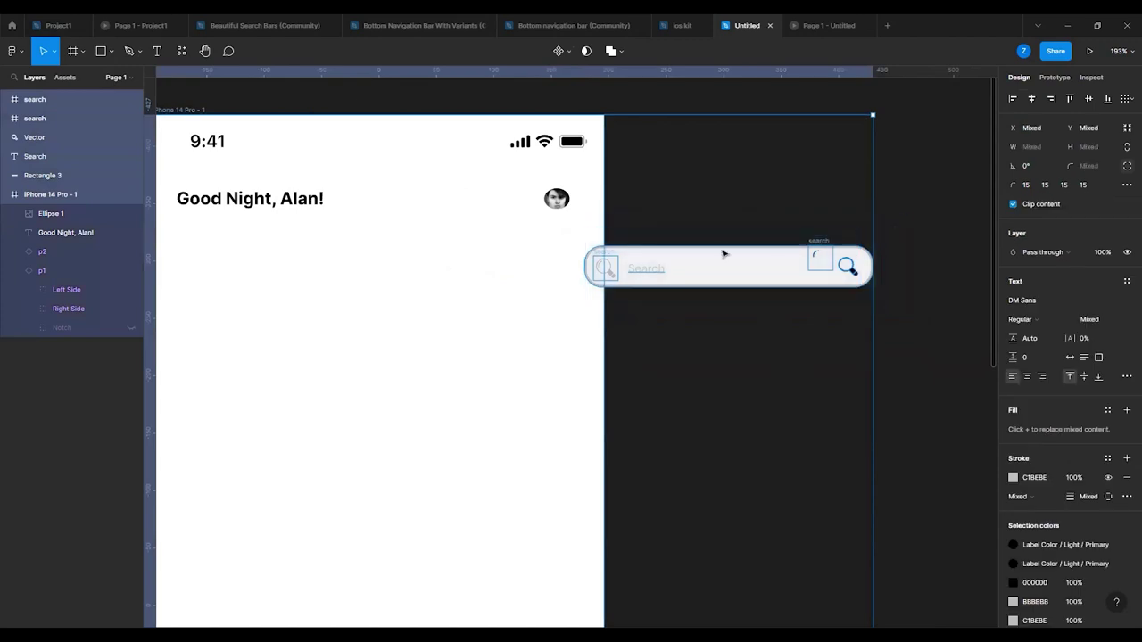
pyautogui.hscroll(1, 696, 280)
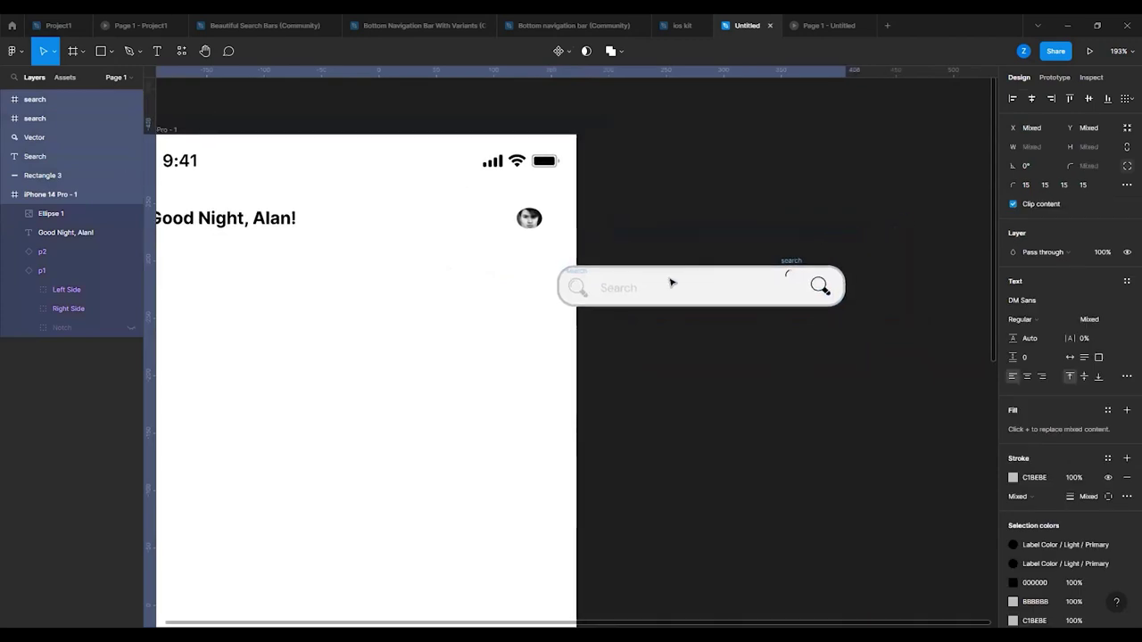
pyautogui.click(670, 281)
# - Move all the search bar elements together into the iPhone frame below the greeting, with the bar at about X 17, Y 99
pyautogui.moveTo(880, 237); pyautogui.dragTo(559, 325)
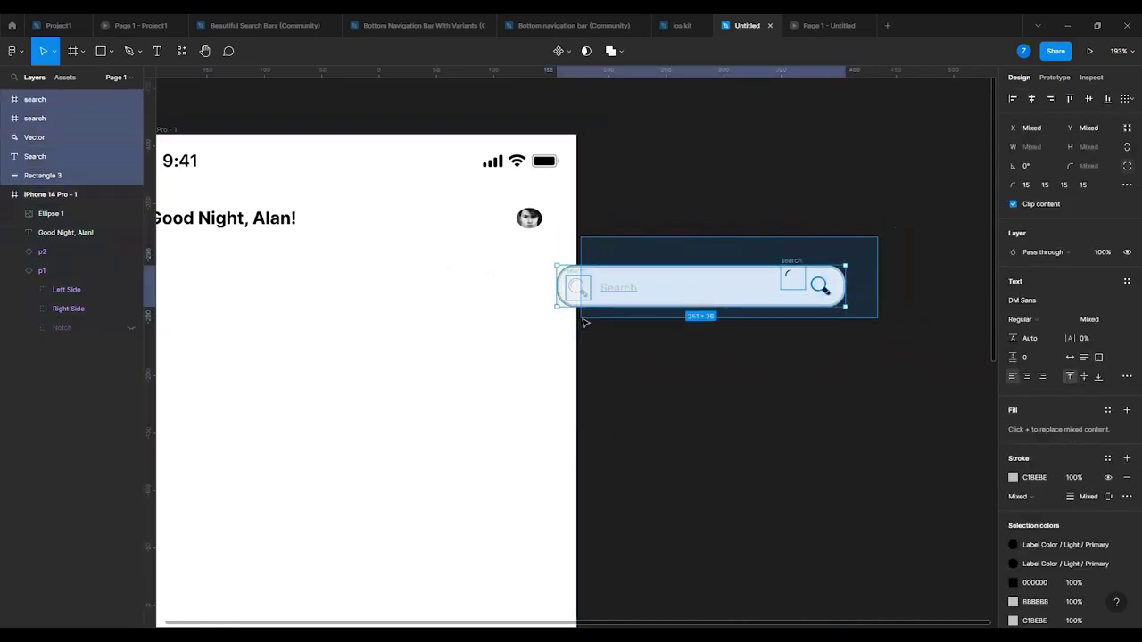
pyautogui.moveTo(743, 286); pyautogui.dragTo(320, 264)
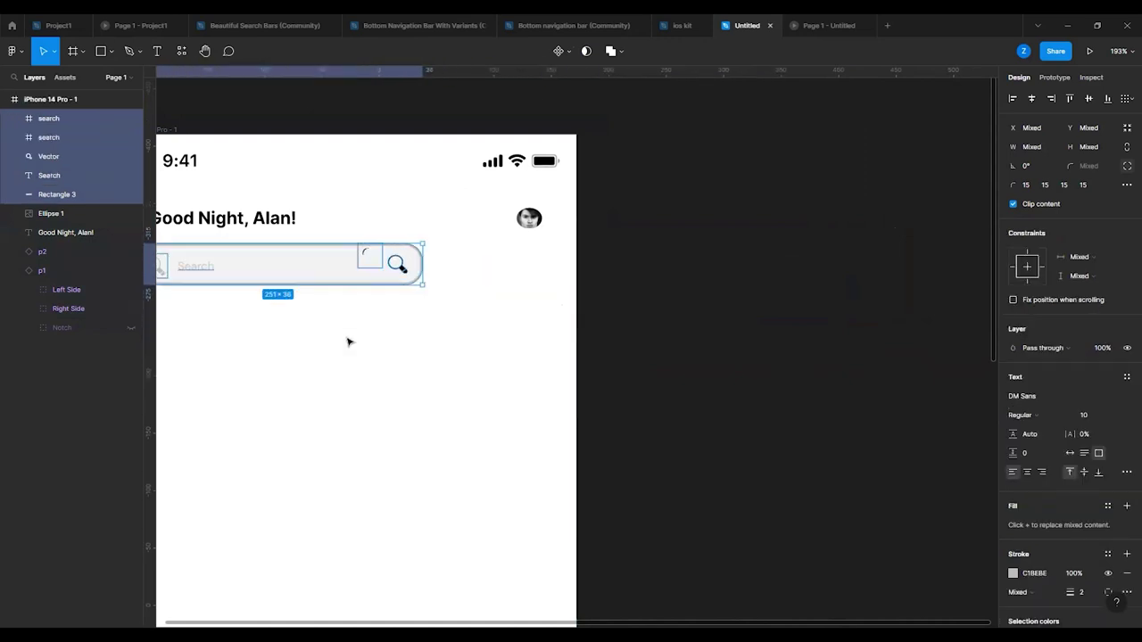
pyautogui.hscroll(-3, 348, 342)
pyautogui.moveTo(392, 270); pyautogui.dragTo(404, 274)
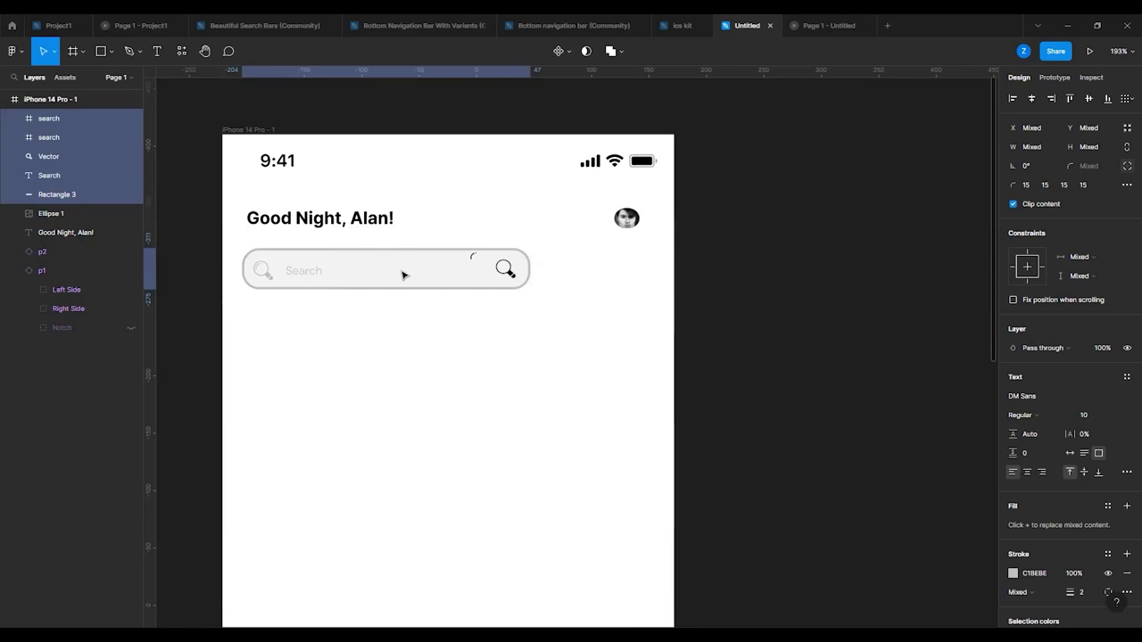
pyautogui.click(461, 377)
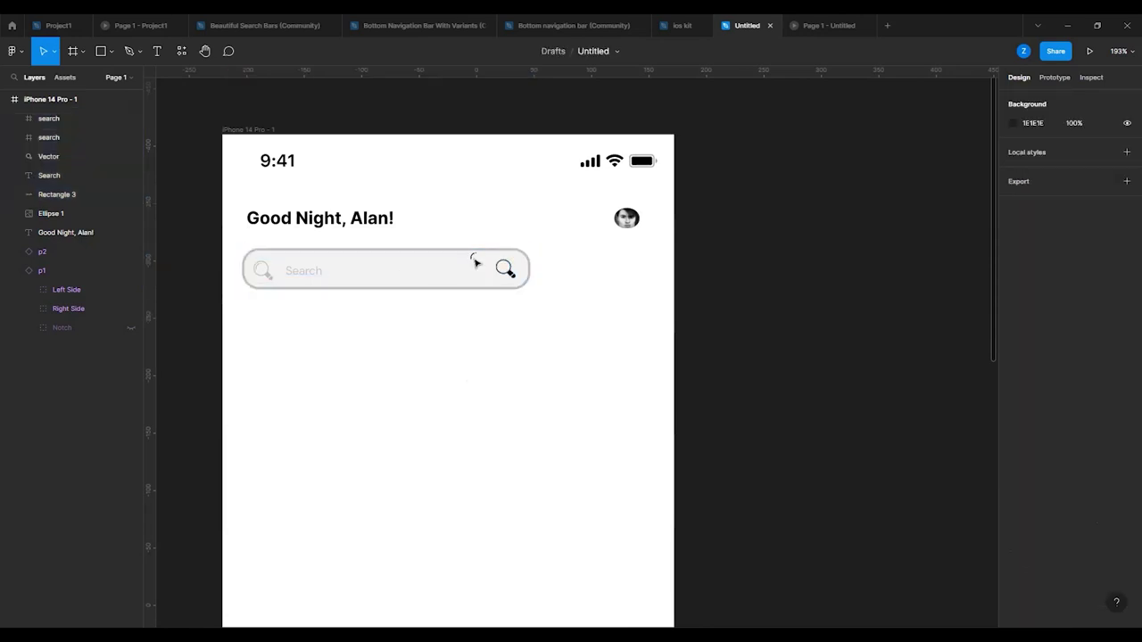
# - Set the search bar rectangle's fill to red EE0606
pyautogui.click(413, 258)
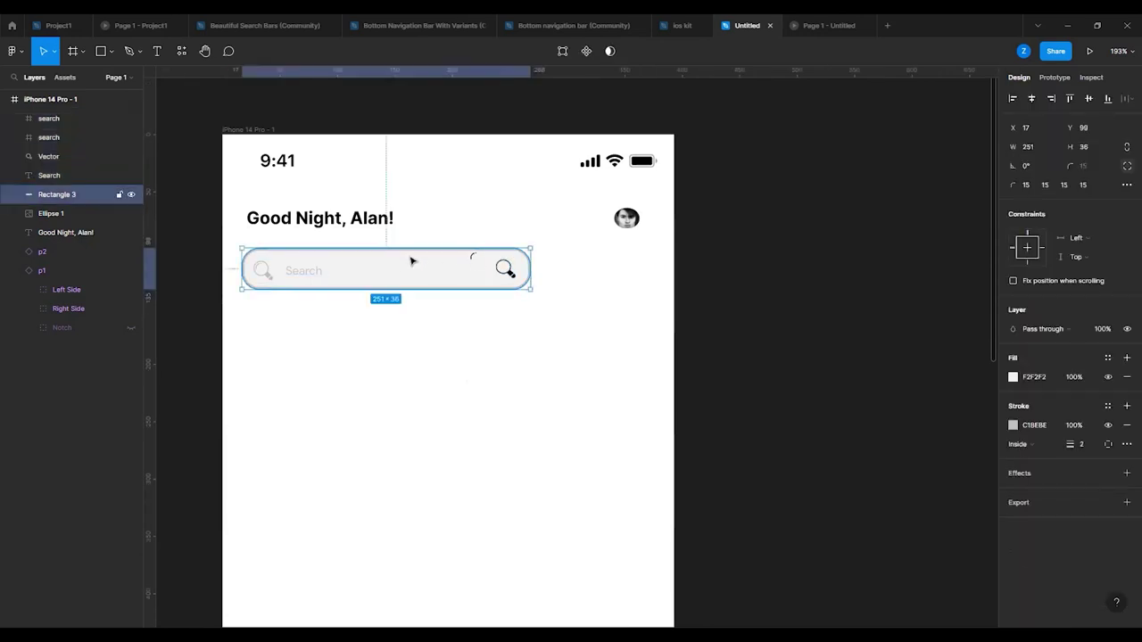
pyautogui.click(1012, 378)
pyautogui.click(994, 340)
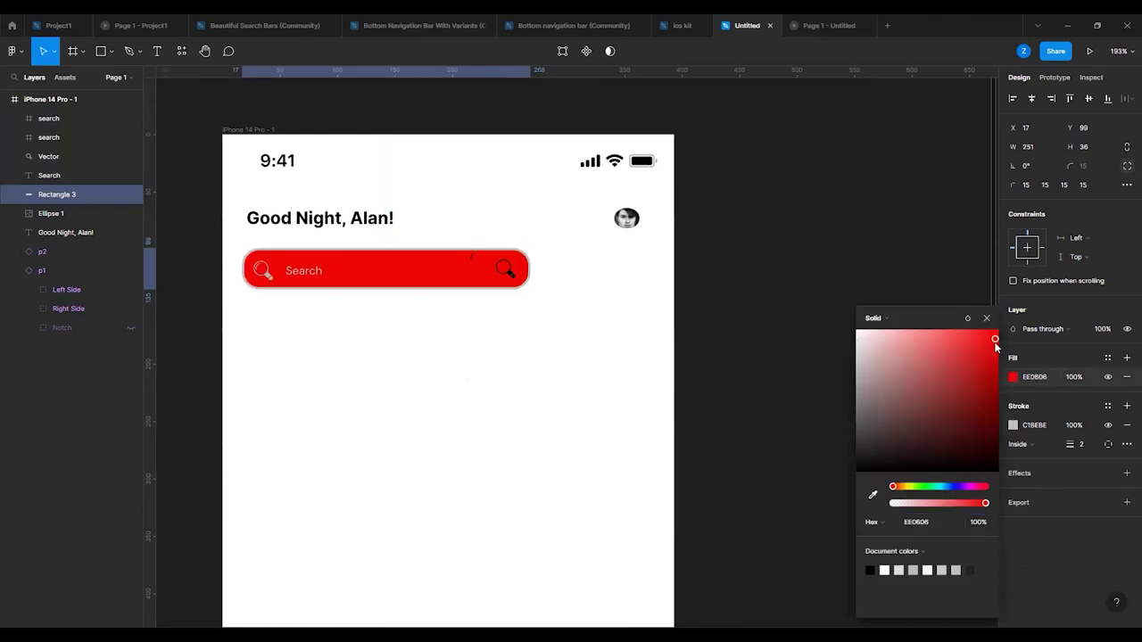
pyautogui.click(930, 261)
# - Set the search bar rectangle's stroke color to F5DCDC
pyautogui.click(384, 266)
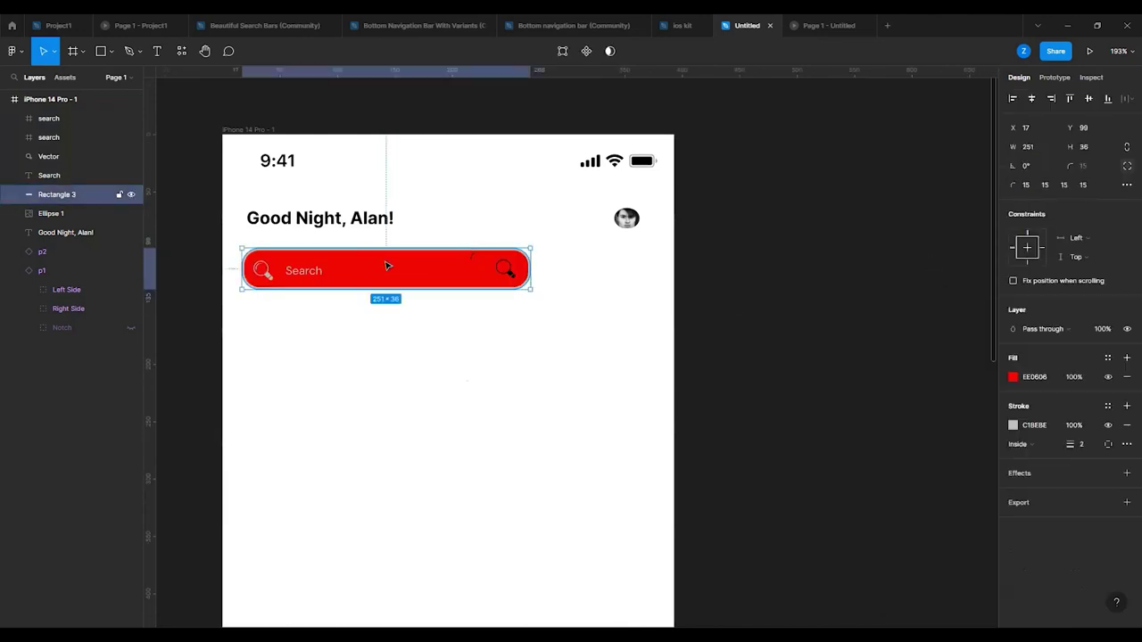
pyautogui.click(1006, 425)
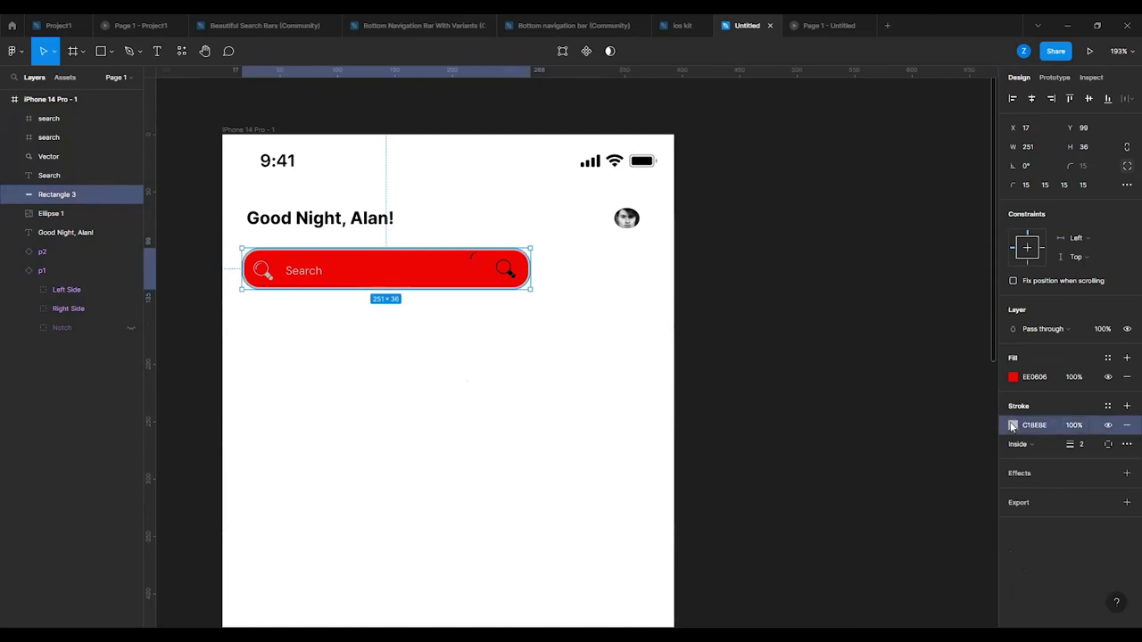
pyautogui.click(1013, 425)
pyautogui.write('F5DCDC')
pyautogui.press('Return')
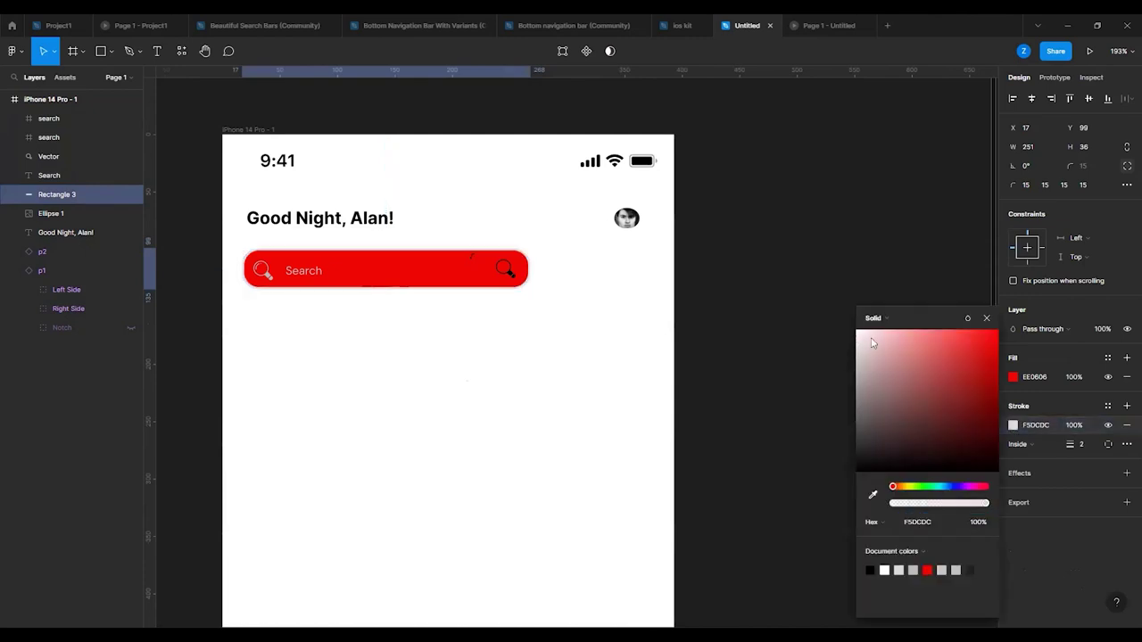
pyautogui.click(741, 286)
pyautogui.click(453, 259)
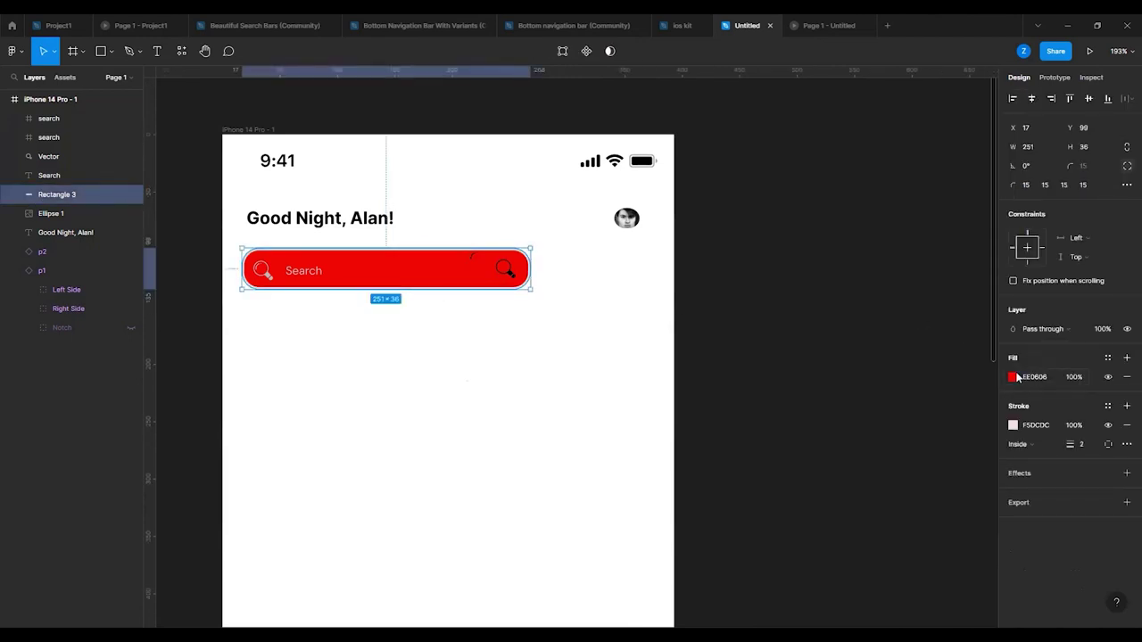
pyautogui.click(812, 357)
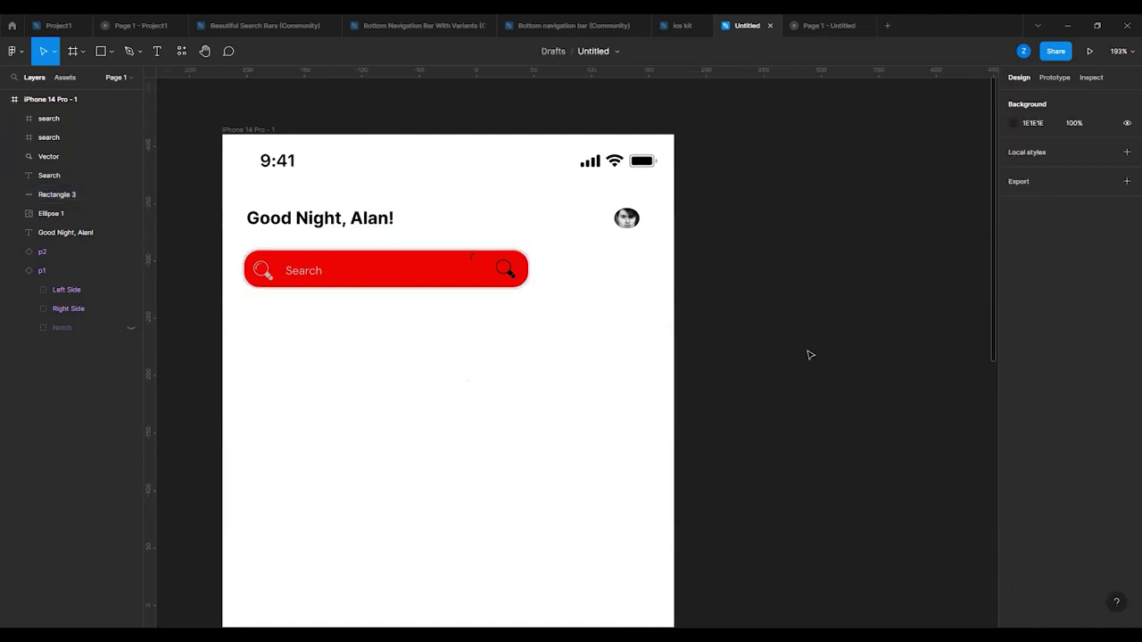
pyautogui.scroll(-2, 492, 403)
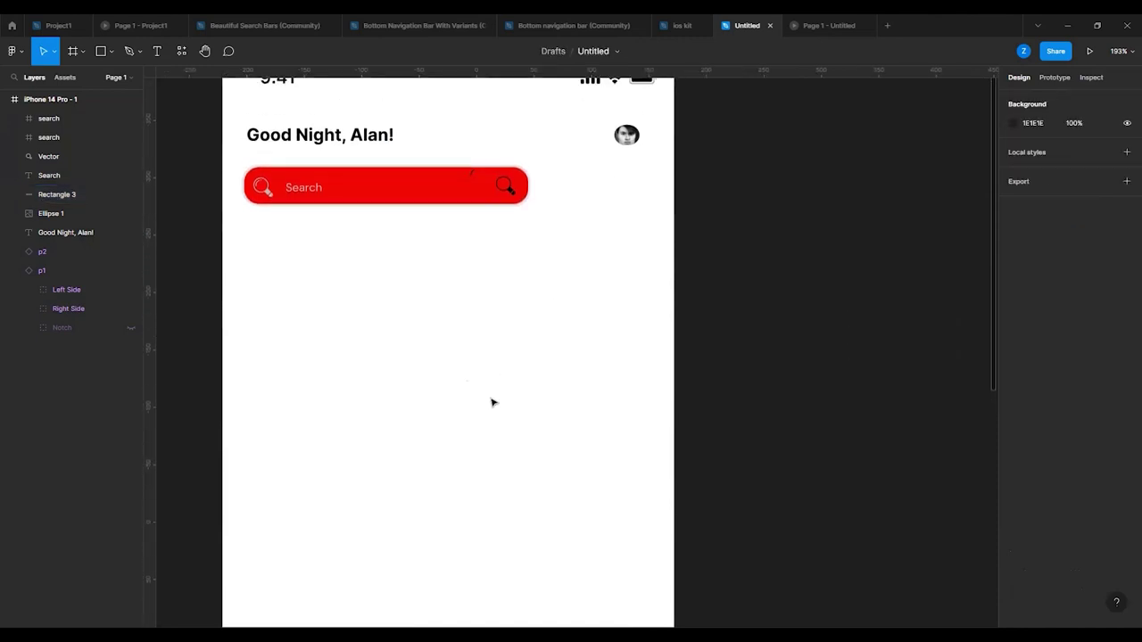
pyautogui.click(55, 25)
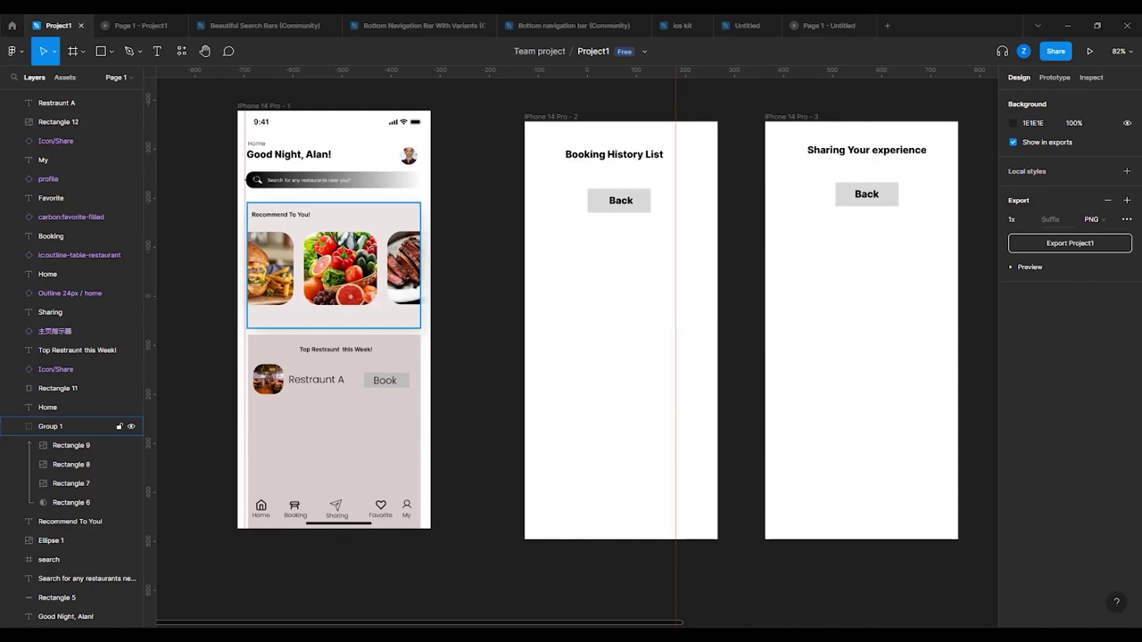
pyautogui.click(738, 19)
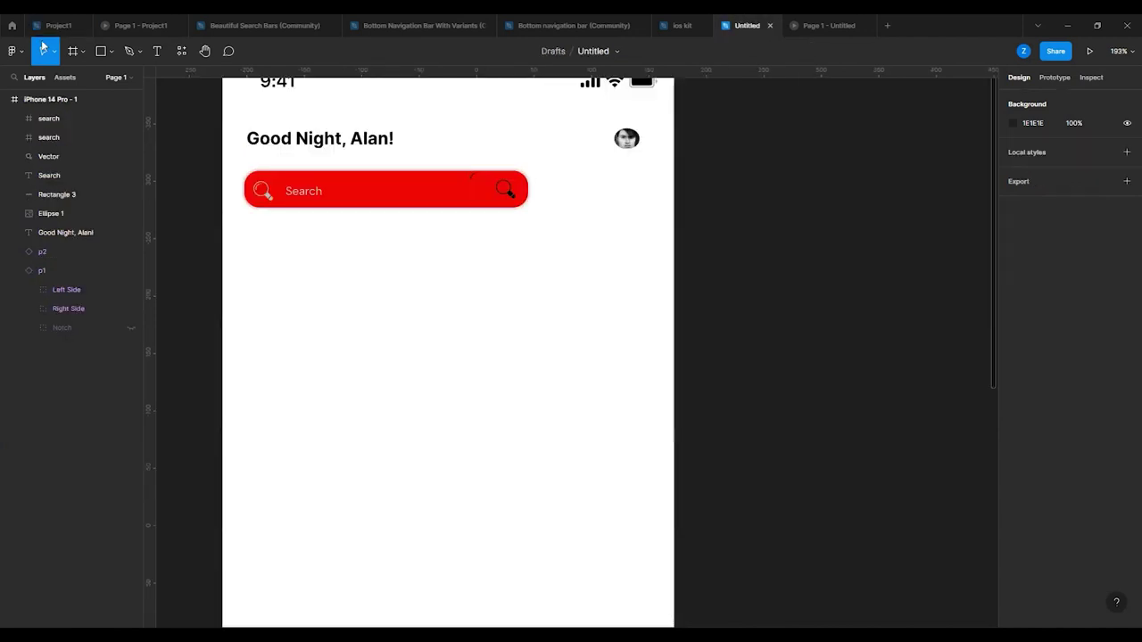
pyautogui.click(110, 54)
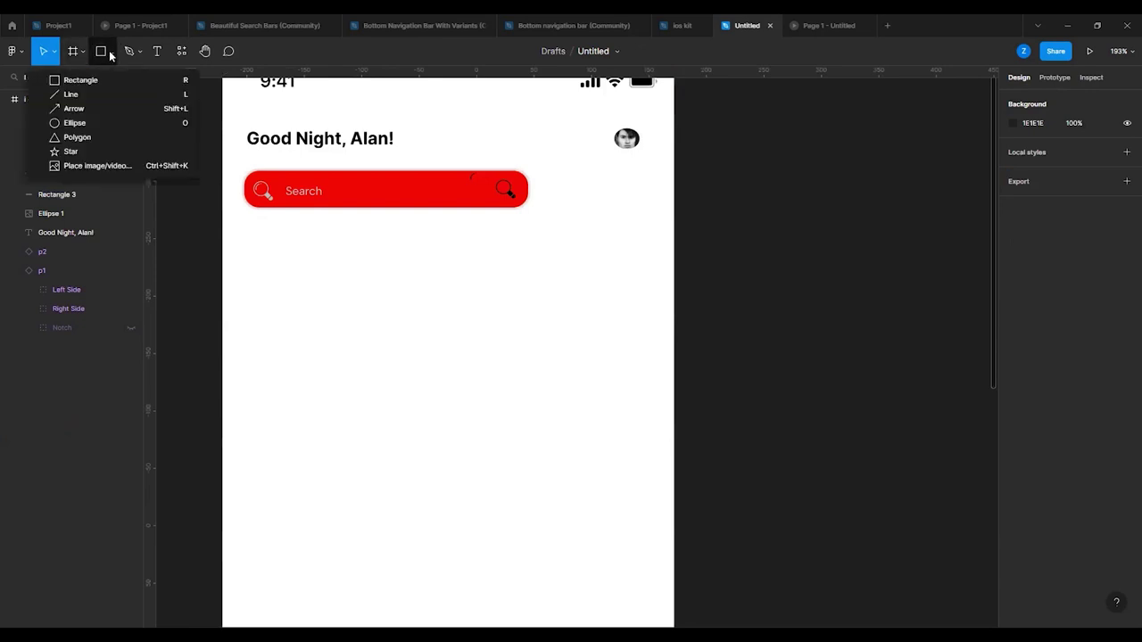
pyautogui.click(104, 82)
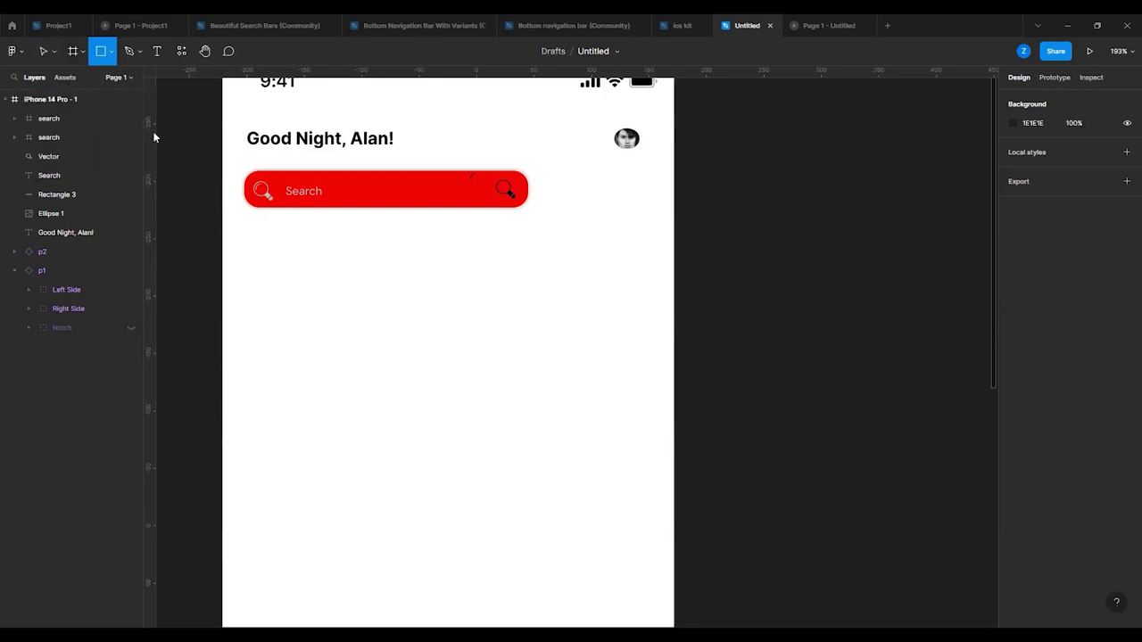
pyautogui.moveTo(240, 233)
pyautogui.mouseDown()
pyautogui.moveTo(541, 421)
pyautogui.moveTo(628, 450)
pyautogui.mouseUp()
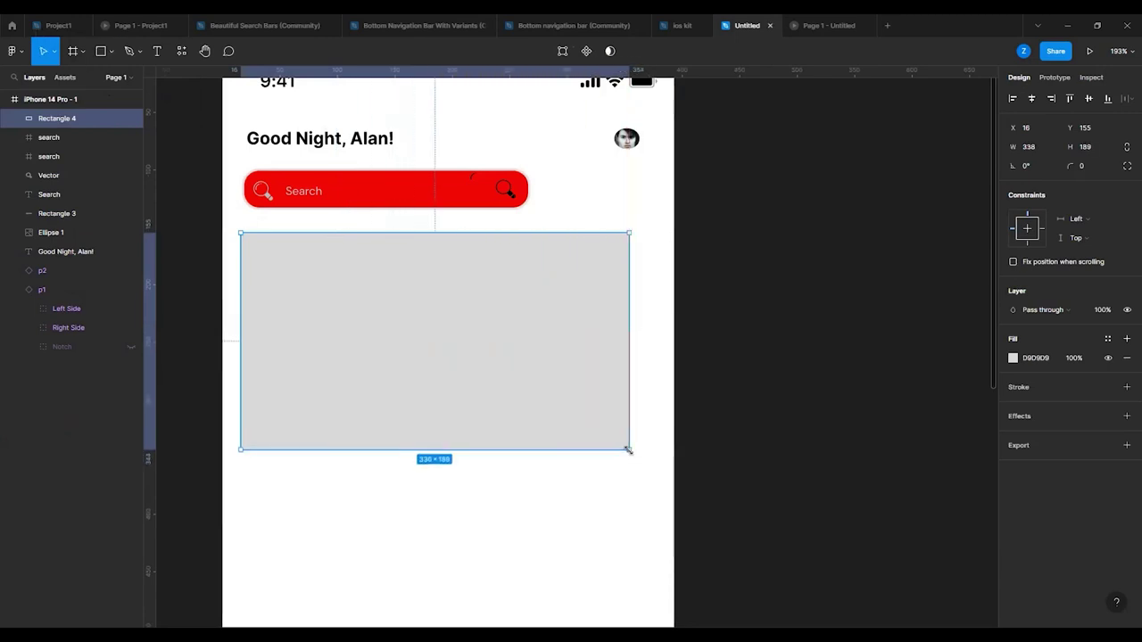
pyautogui.press('Delete')
# - Place a vertical ruler guide near the iPhone frame's left edge, at about X 17
pyautogui.scroll(3, 596, 389)
pyautogui.hscroll(-1, 553, 366)
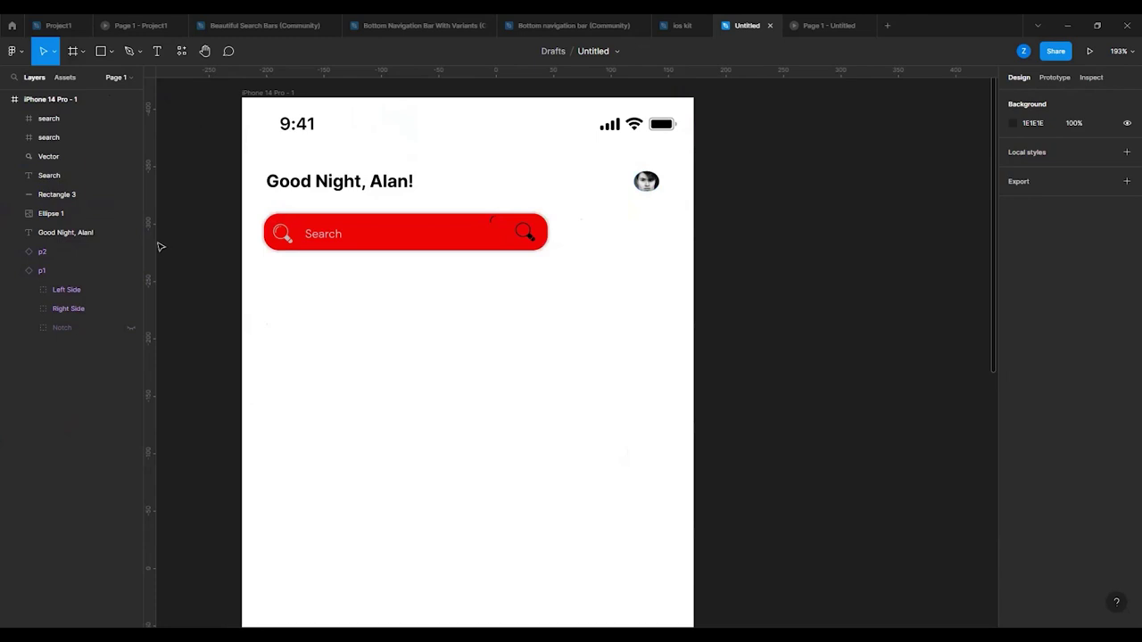
pyautogui.moveTo(151, 239); pyautogui.dragTo(196, 240)
pyautogui.moveTo(224, 241); pyautogui.dragTo(262, 243)
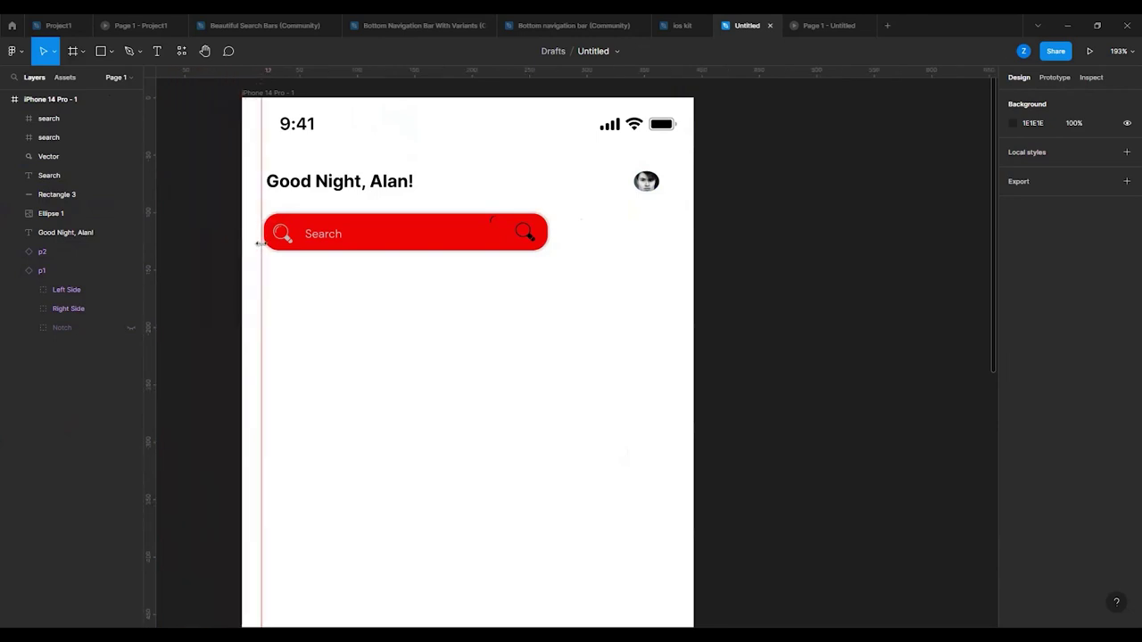
pyautogui.moveTo(259, 242); pyautogui.dragTo(258, 254)
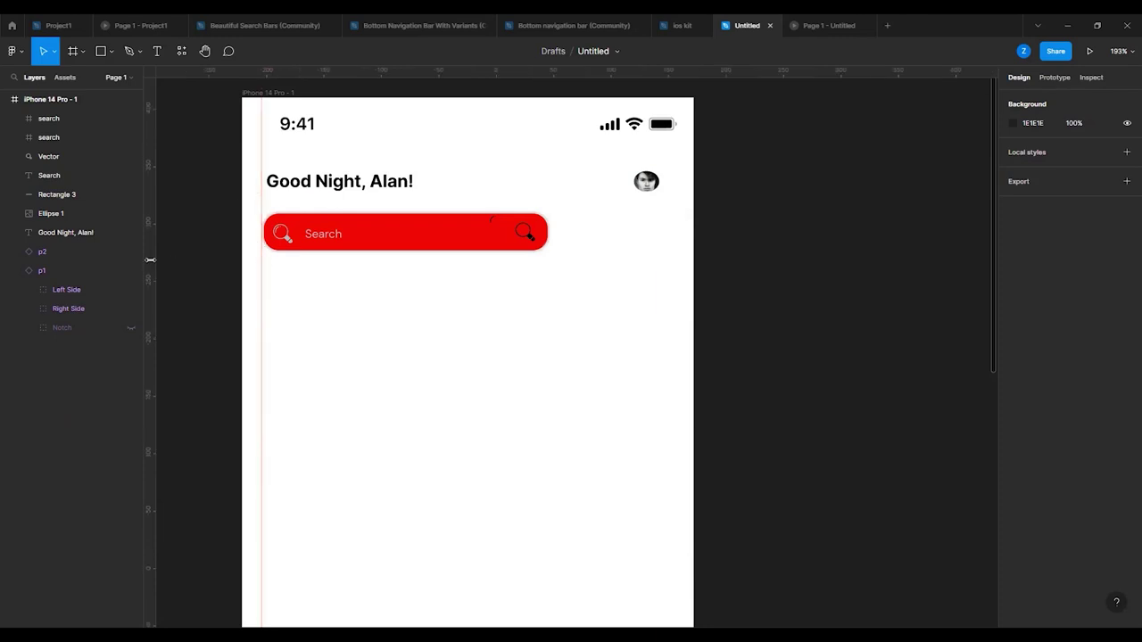
# - Place a second vertical ruler guide near the iPhone frame's right edge, at about X 377
pyautogui.moveTo(153, 285); pyautogui.dragTo(680, 291)
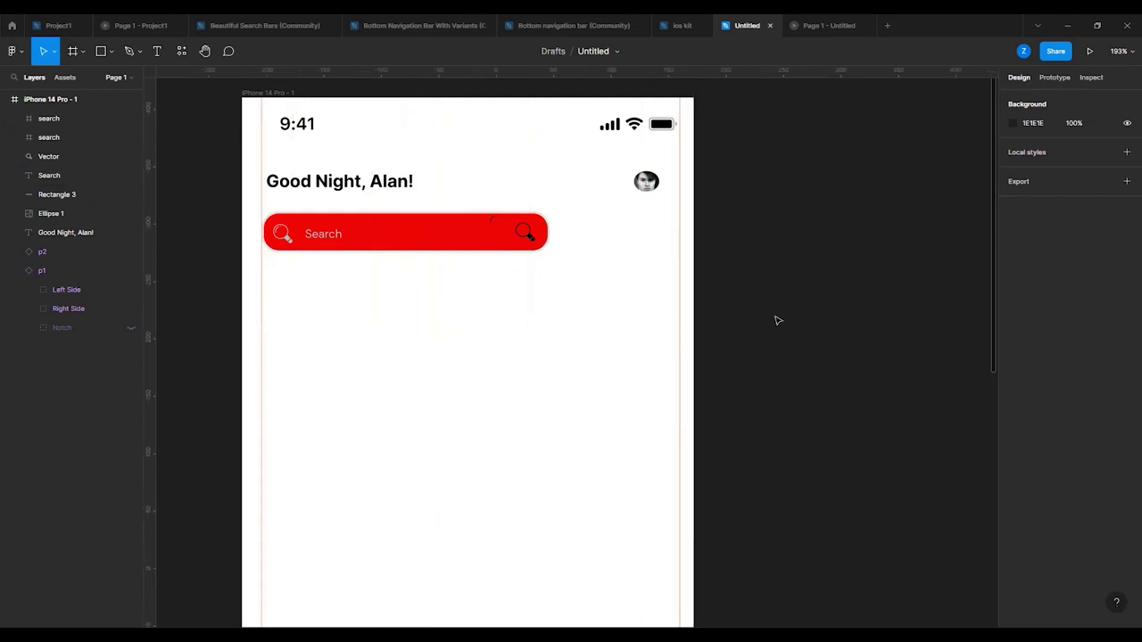
pyautogui.scroll(-3, 746, 328)
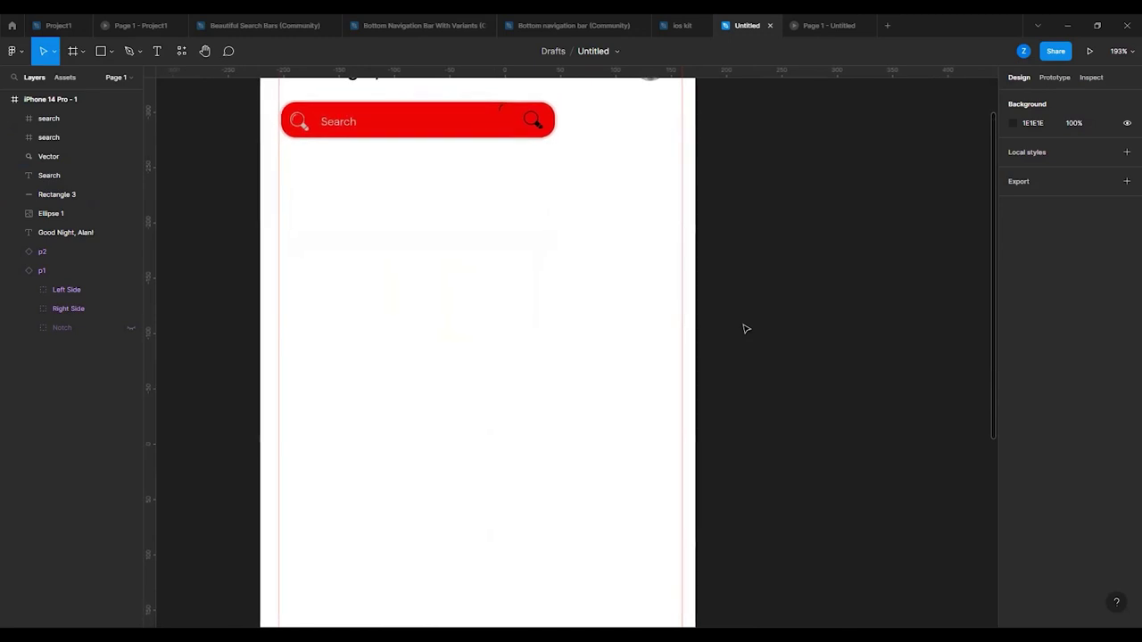
pyautogui.scroll(2, 744, 327)
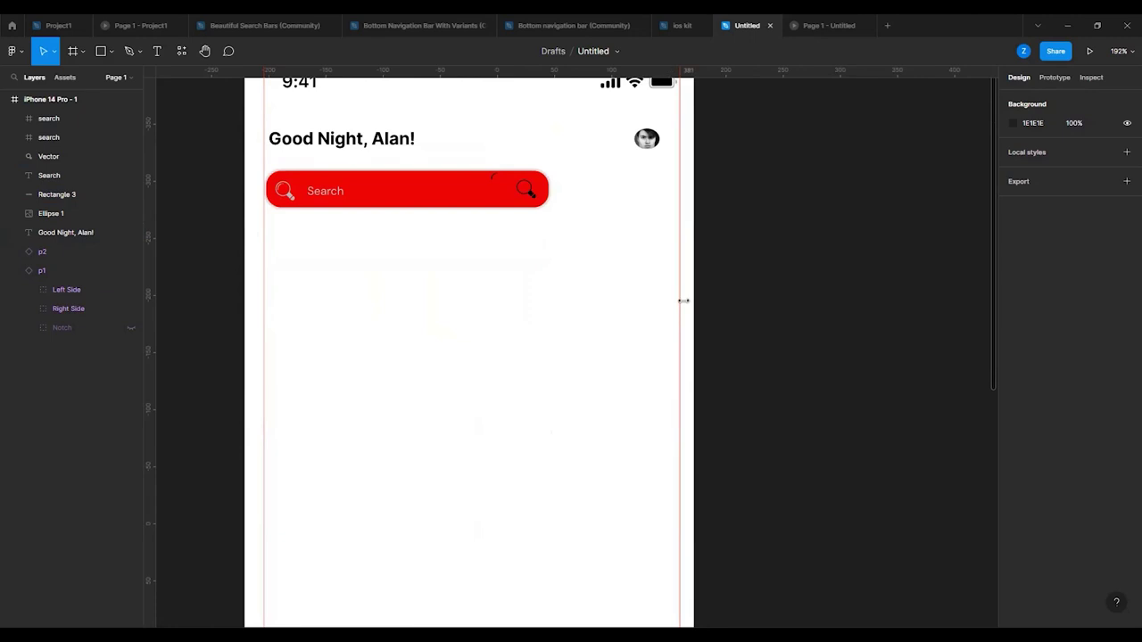
pyautogui.moveTo(679, 300); pyautogui.dragTo(676, 301)
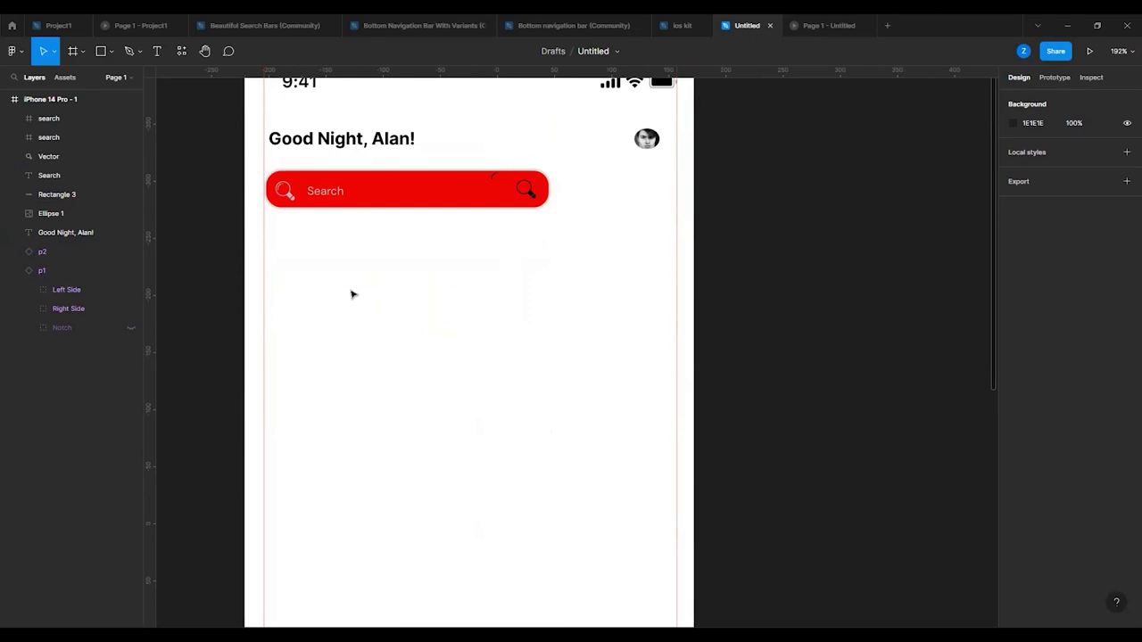
# - Draw a rectangle of about 360 × 202 below the search bar, spanning the two guides
pyautogui.click(111, 52)
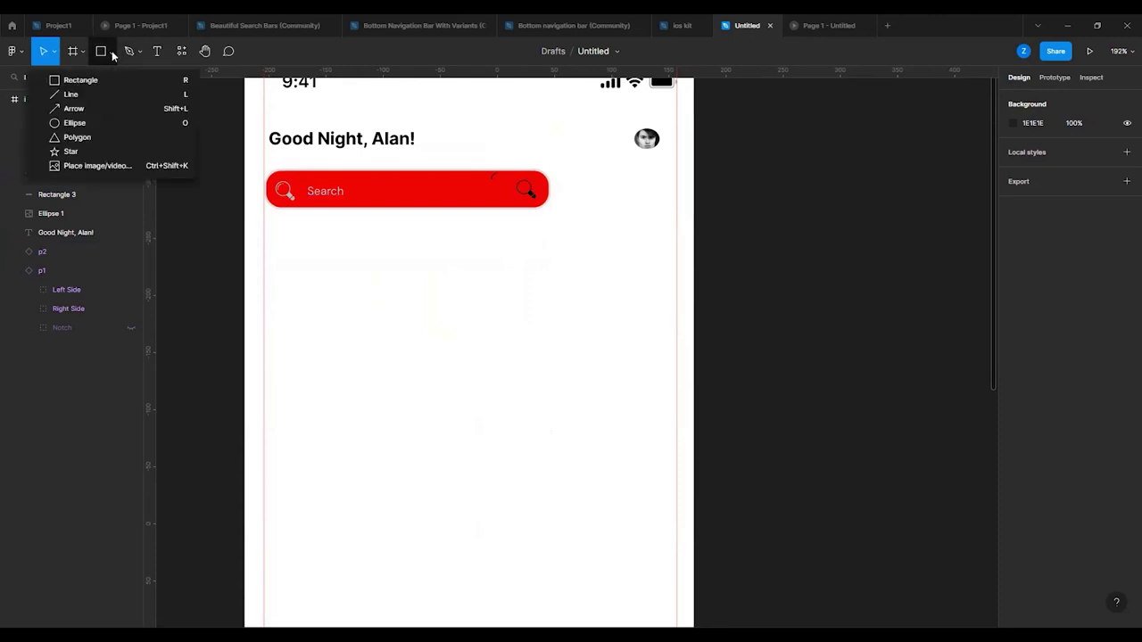
pyautogui.click(105, 82)
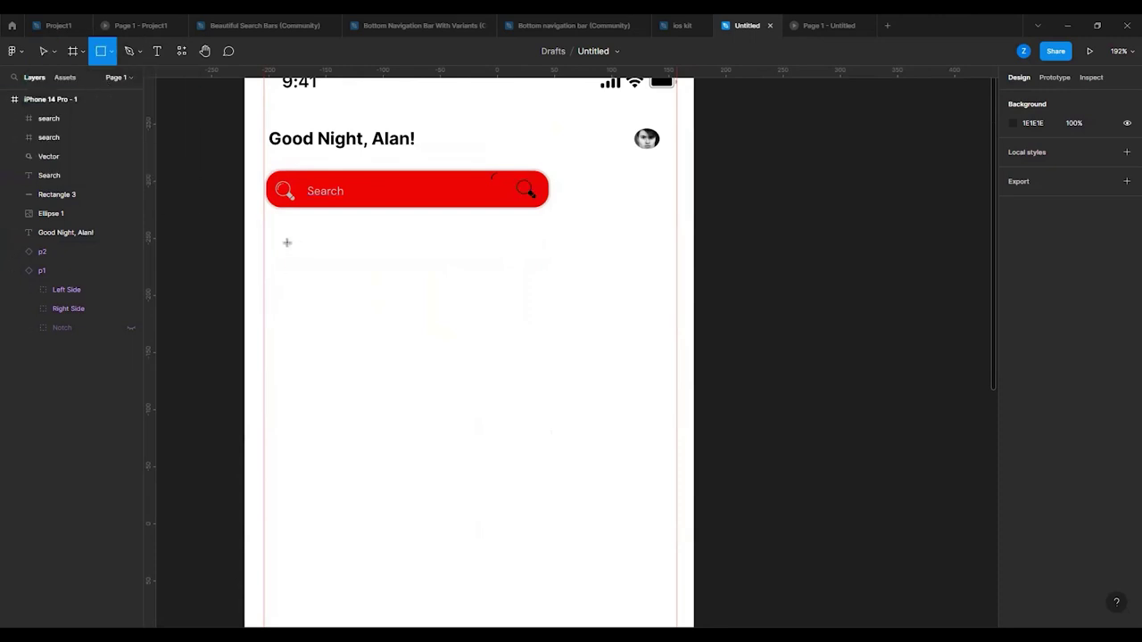
pyautogui.moveTo(267, 240); pyautogui.dragTo(675, 472)
pyautogui.click(831, 333)
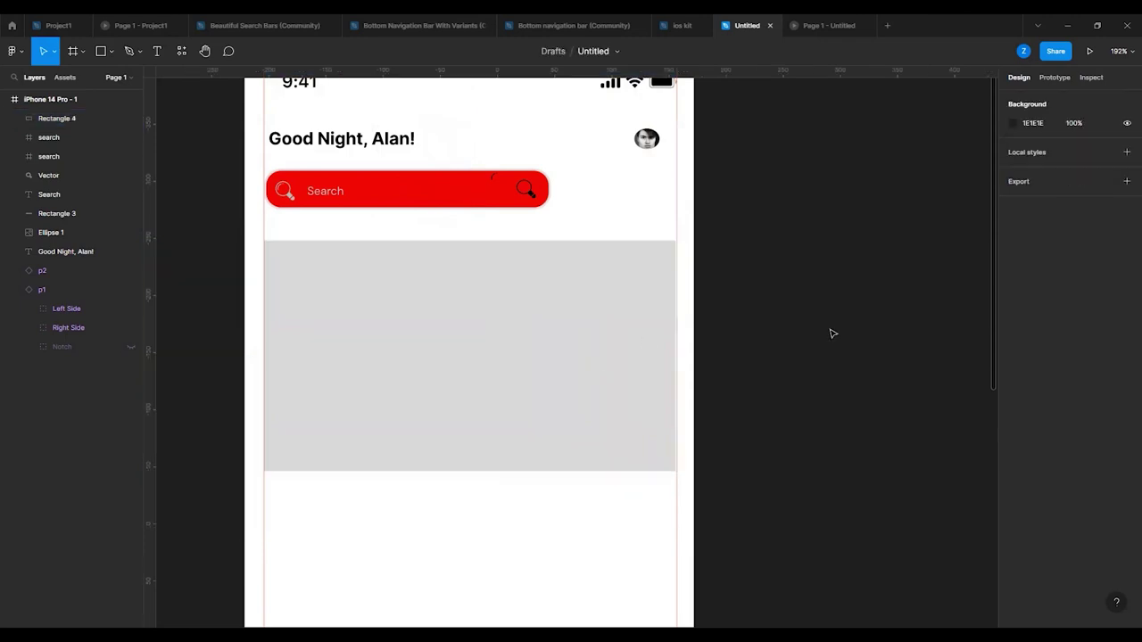
# - Draw a smaller rectangle of about 93 × 102 and place it below the large grey one at about X 39, Y 390
pyautogui.scroll(-3, 797, 306)
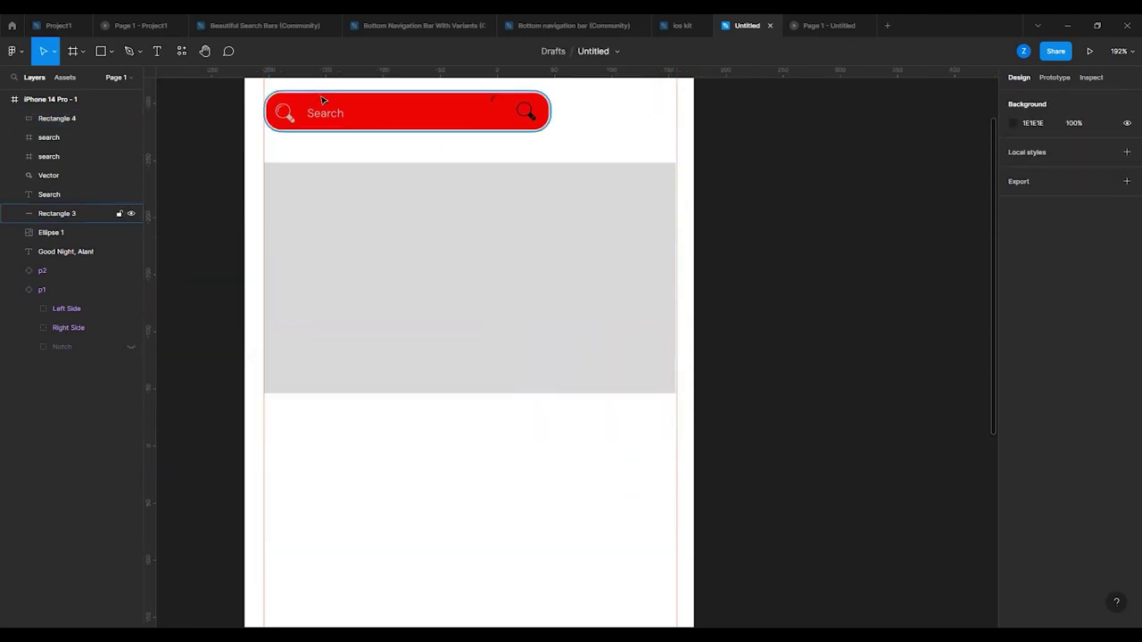
pyautogui.click(53, 24)
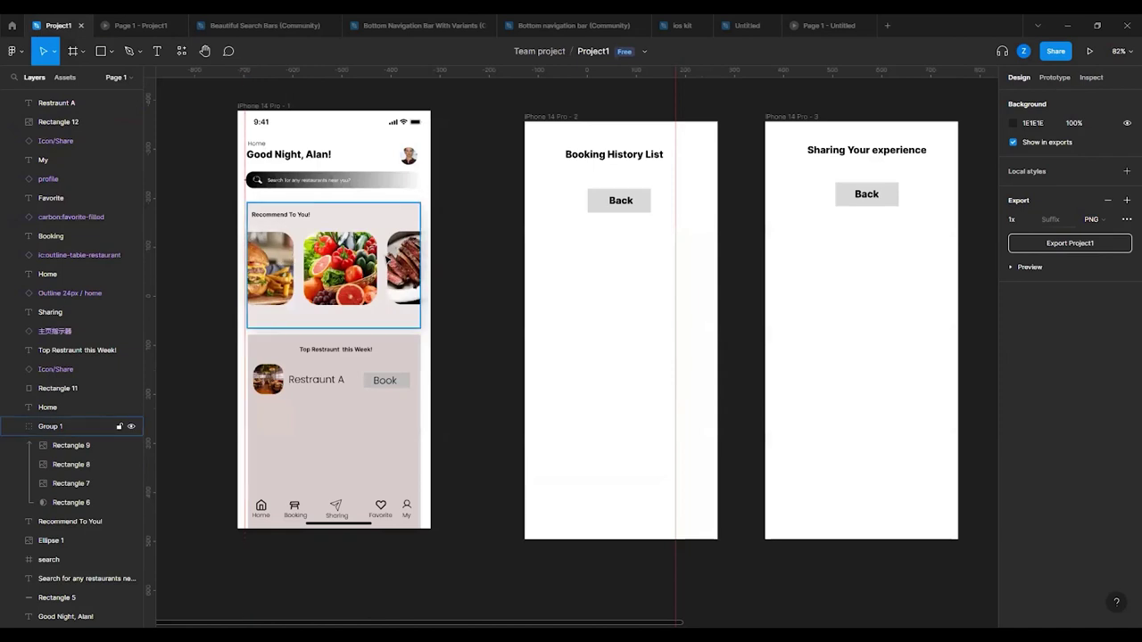
pyautogui.click(749, 25)
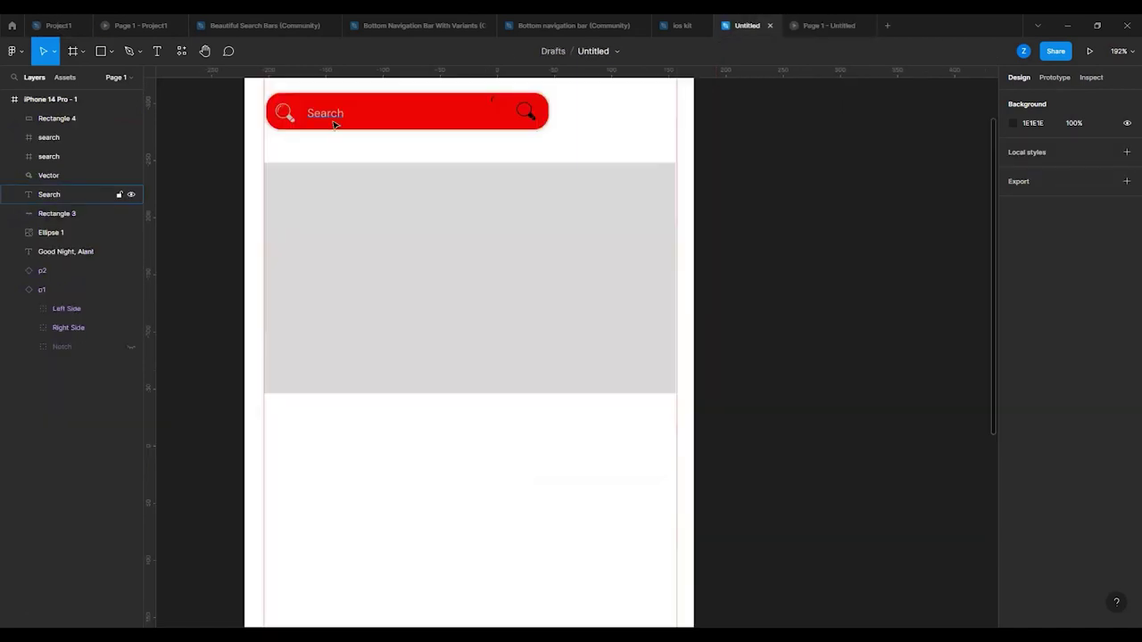
pyautogui.click(101, 54)
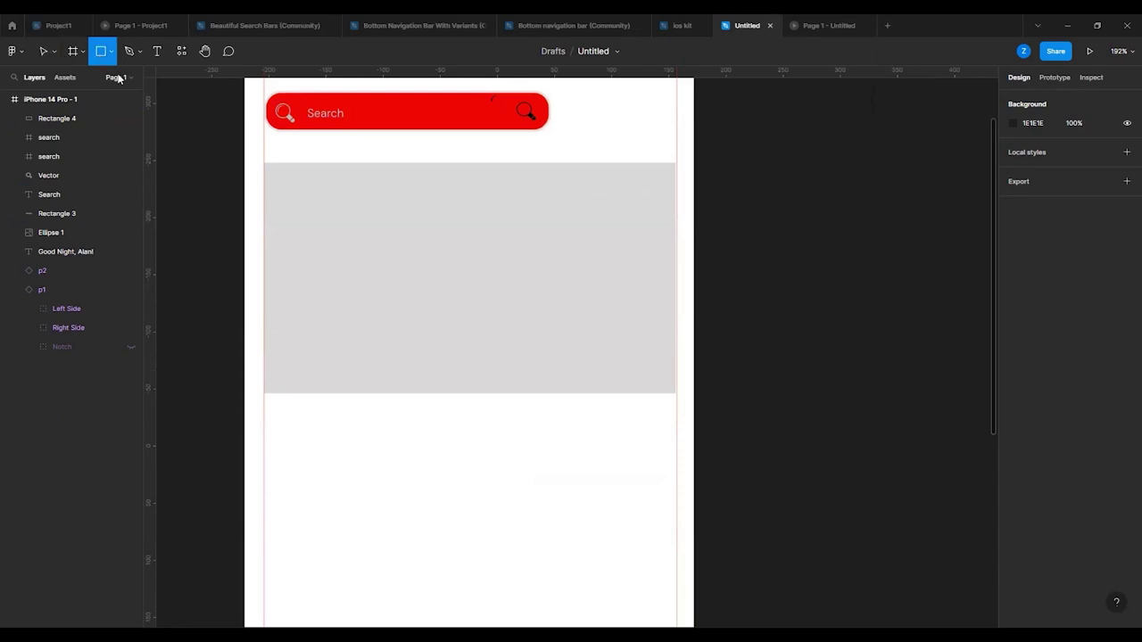
pyautogui.moveTo(291, 211); pyautogui.dragTo(397, 327)
pyautogui.moveTo(357, 263); pyautogui.dragTo(350, 476)
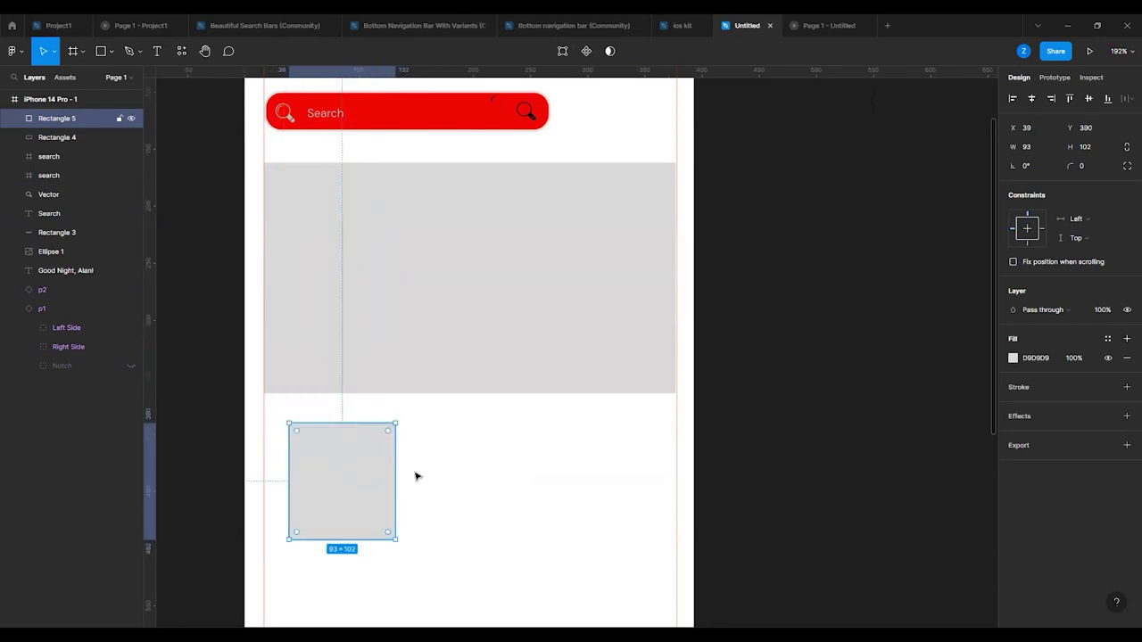
# - Set the small rectangle's fill to red E91313
pyautogui.click(419, 476)
pyautogui.click(352, 473)
pyautogui.click(1017, 358)
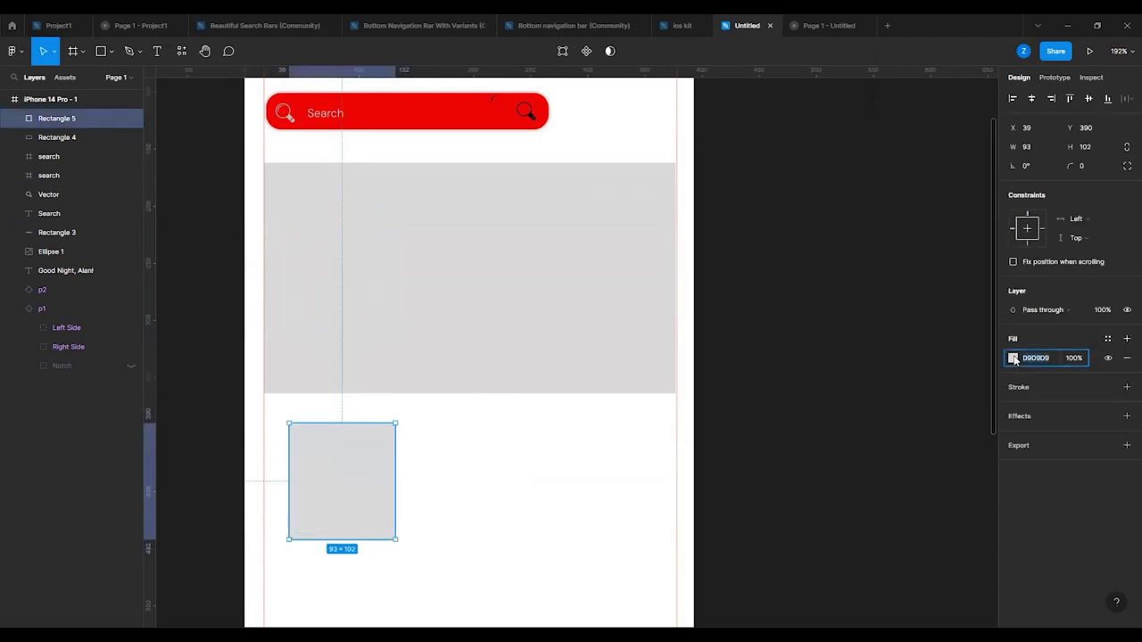
pyautogui.click(1014, 358)
pyautogui.click(860, 336)
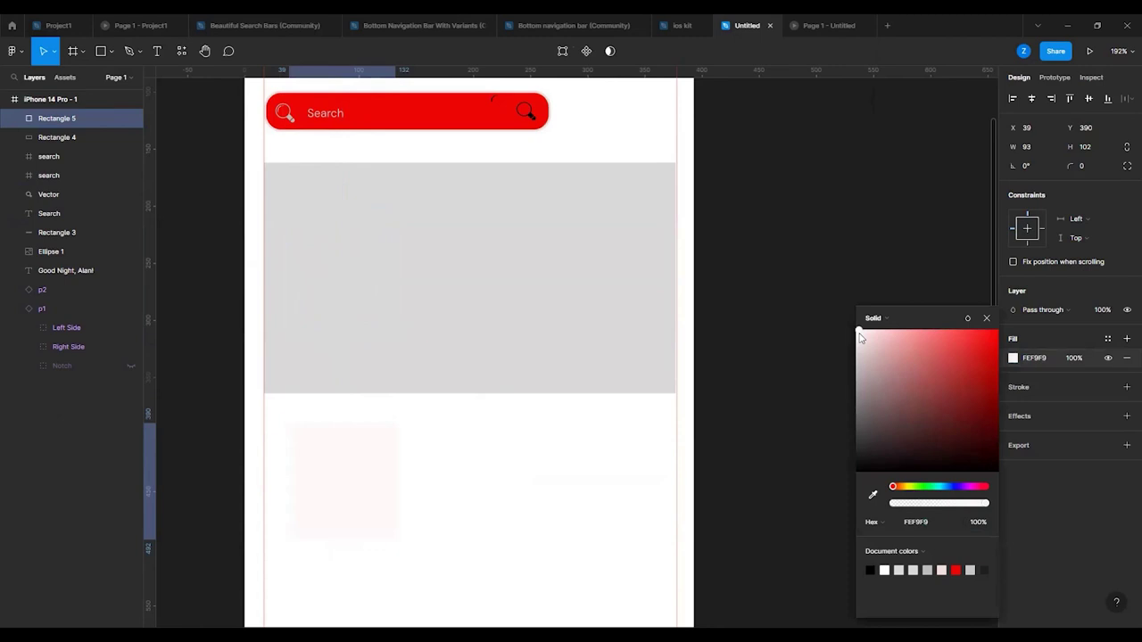
pyautogui.click(987, 351)
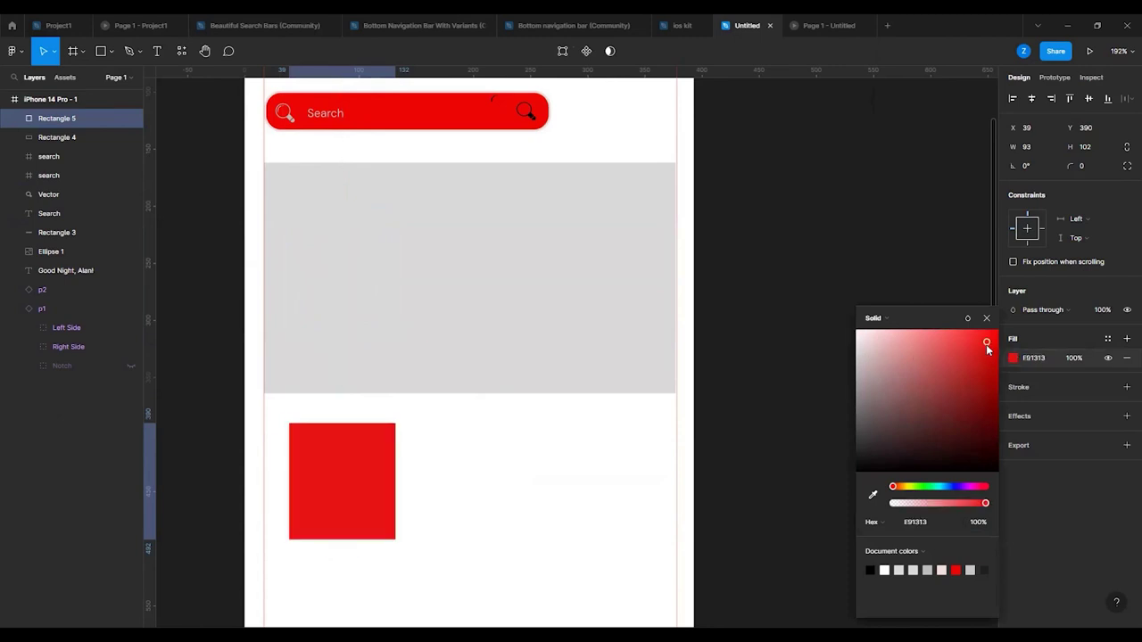
pyautogui.click(583, 454)
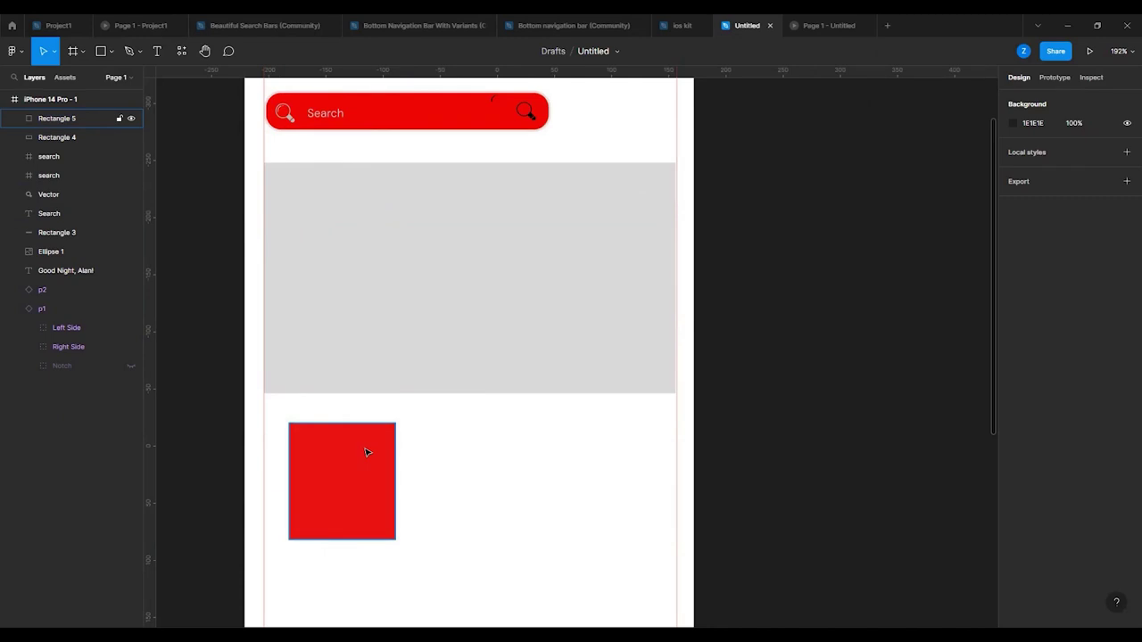
# - Move the red rectangle onto the left part of the large grey rectangle, at about X 35, Y 196
pyautogui.moveTo(366, 453); pyautogui.dragTo(360, 234)
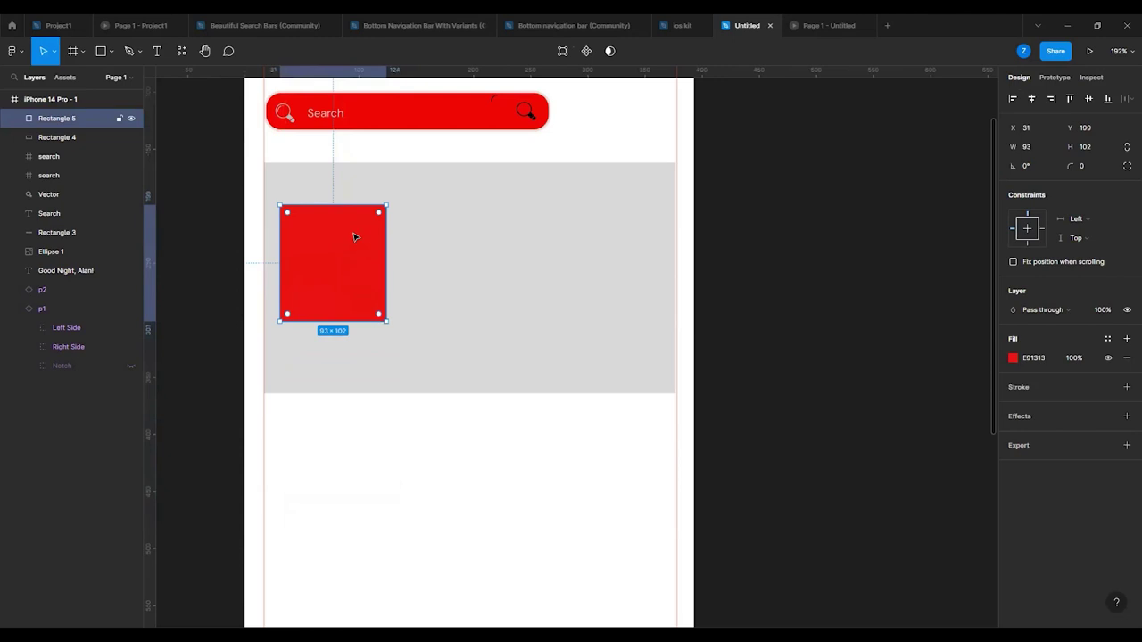
pyautogui.moveTo(353, 237)
pyautogui.mouseDown()
pyautogui.moveTo(369, 242)
pyautogui.moveTo(360, 234)
pyautogui.moveTo(364, 271)
pyautogui.moveTo(361, 234)
pyautogui.mouseUp()
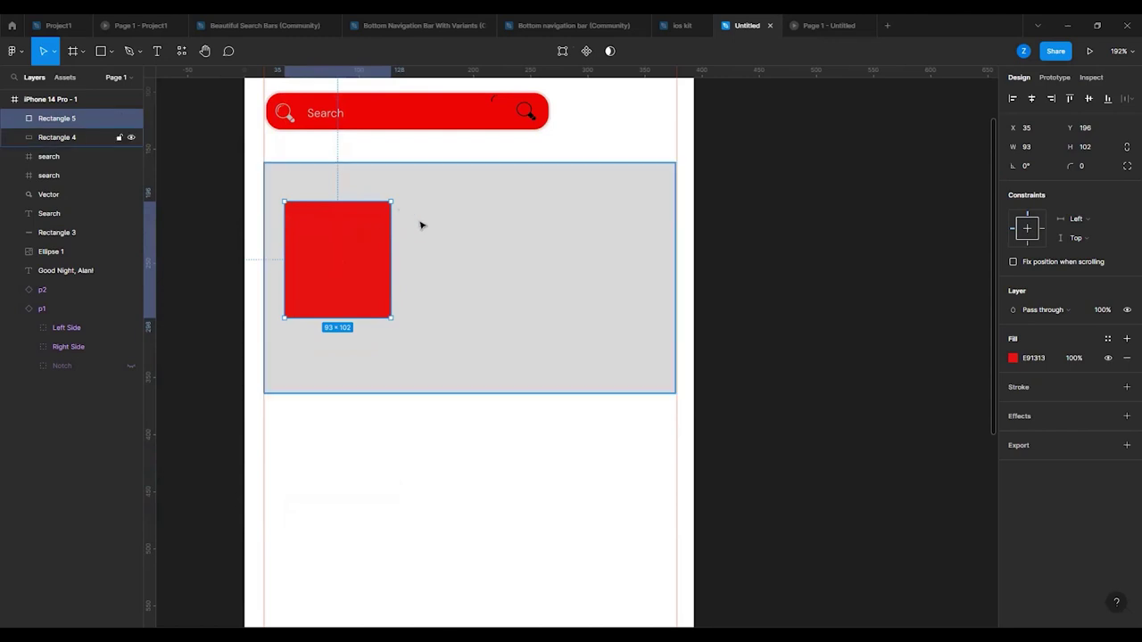
pyautogui.click(530, 185)
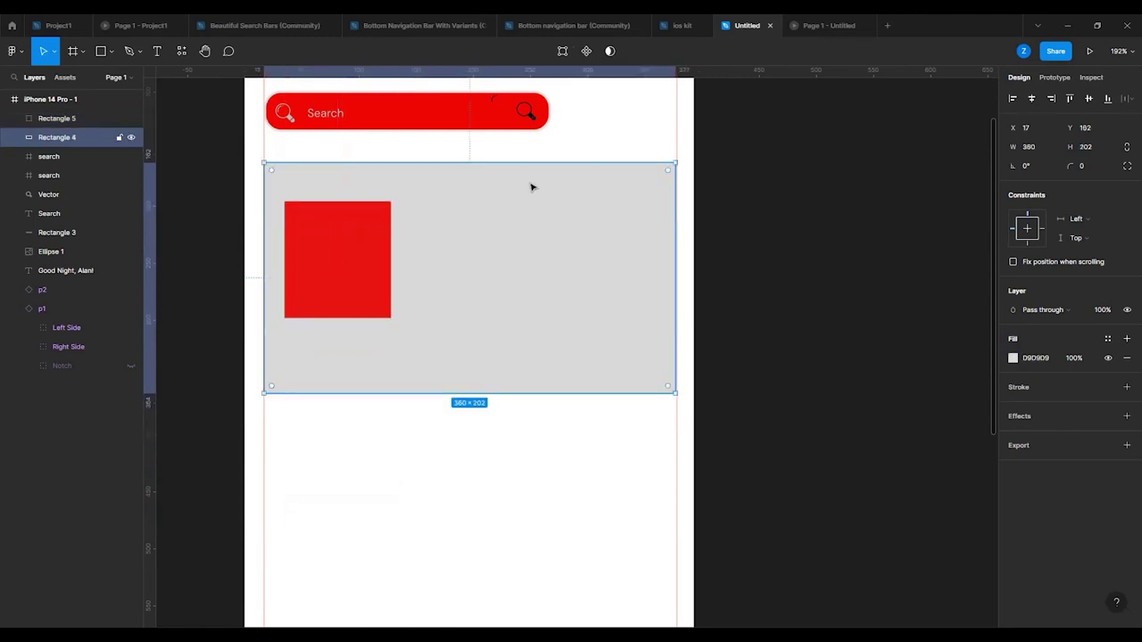
# - Send the red rectangle to the back of the layer order, behind the grey rectangle
pyautogui.click(339, 250)
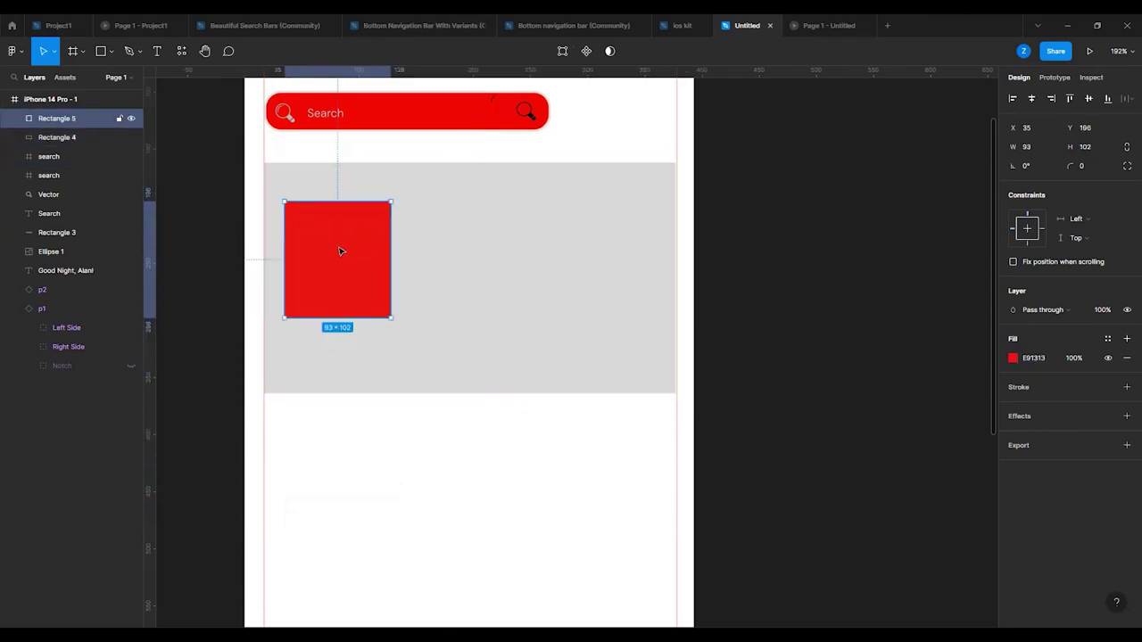
pyautogui.rightClick(337, 247)
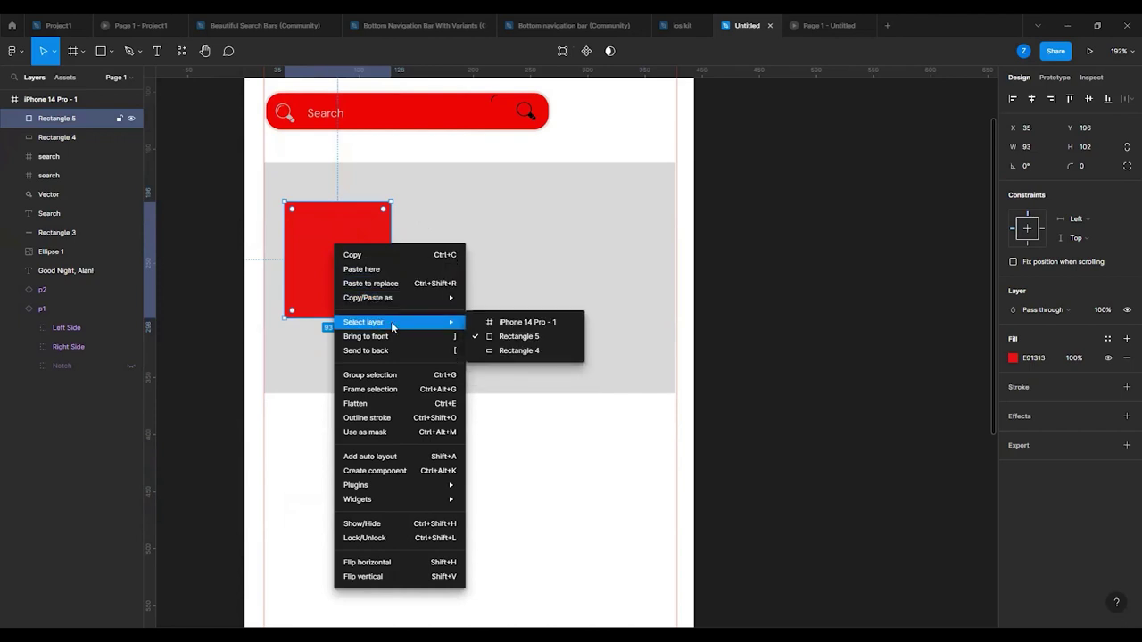
pyautogui.click(404, 350)
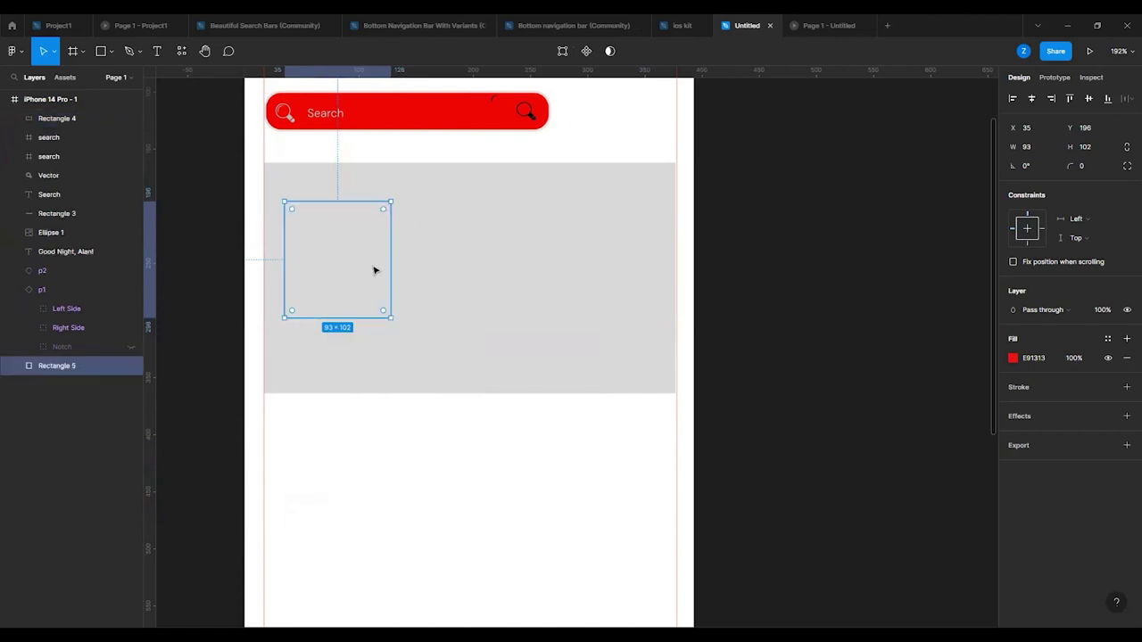
pyautogui.click(744, 250)
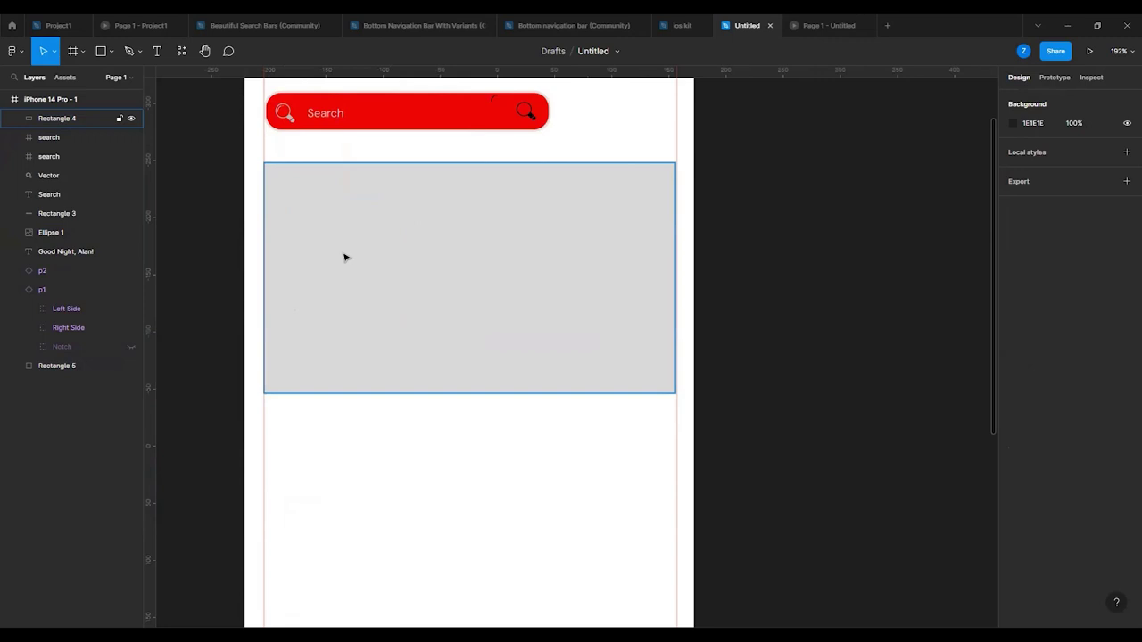
# - Shift the grey rectangle down to uncover part of the red one, and bring the red rectangle to the front
pyautogui.click(348, 260)
pyautogui.moveTo(348, 261); pyautogui.dragTo(344, 362)
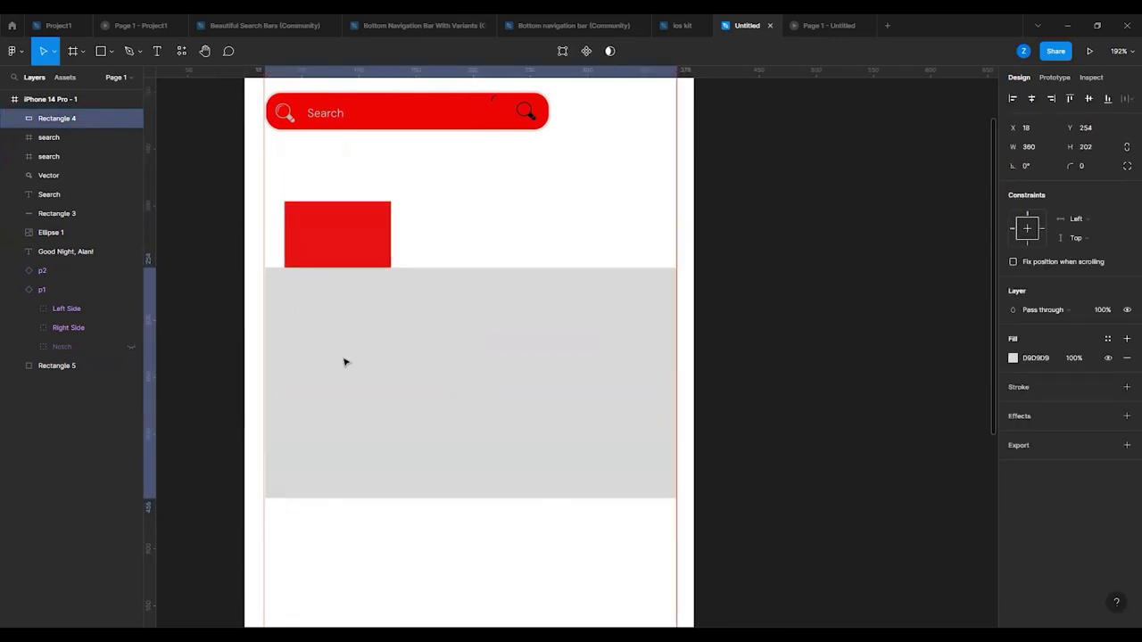
pyautogui.click(354, 224)
pyautogui.rightClick(349, 218)
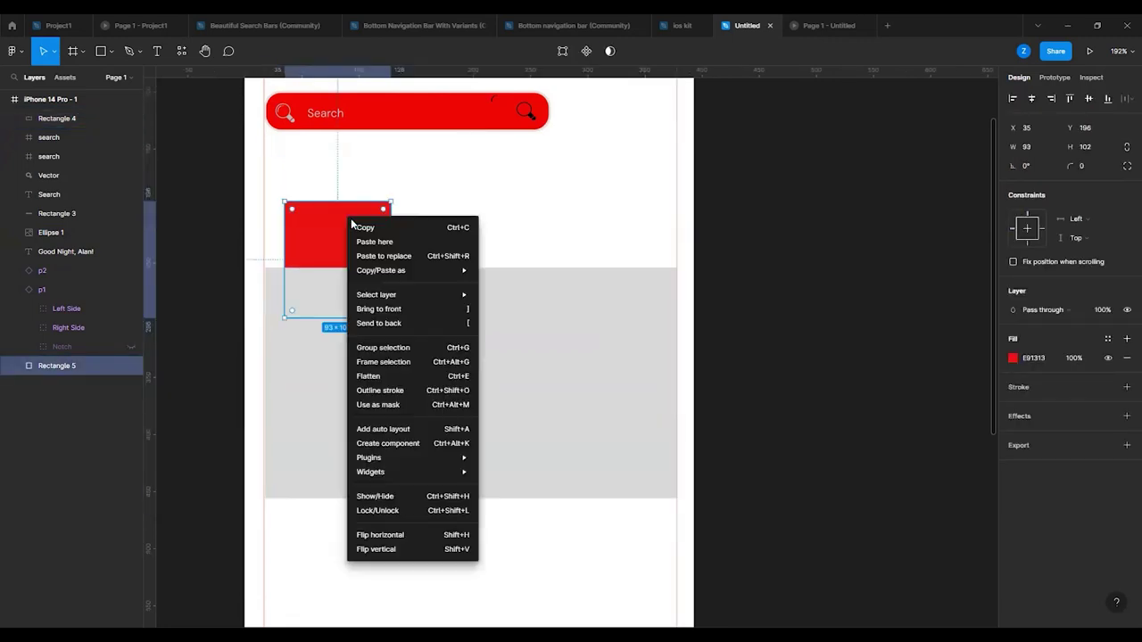
pyautogui.moveTo(376, 296)
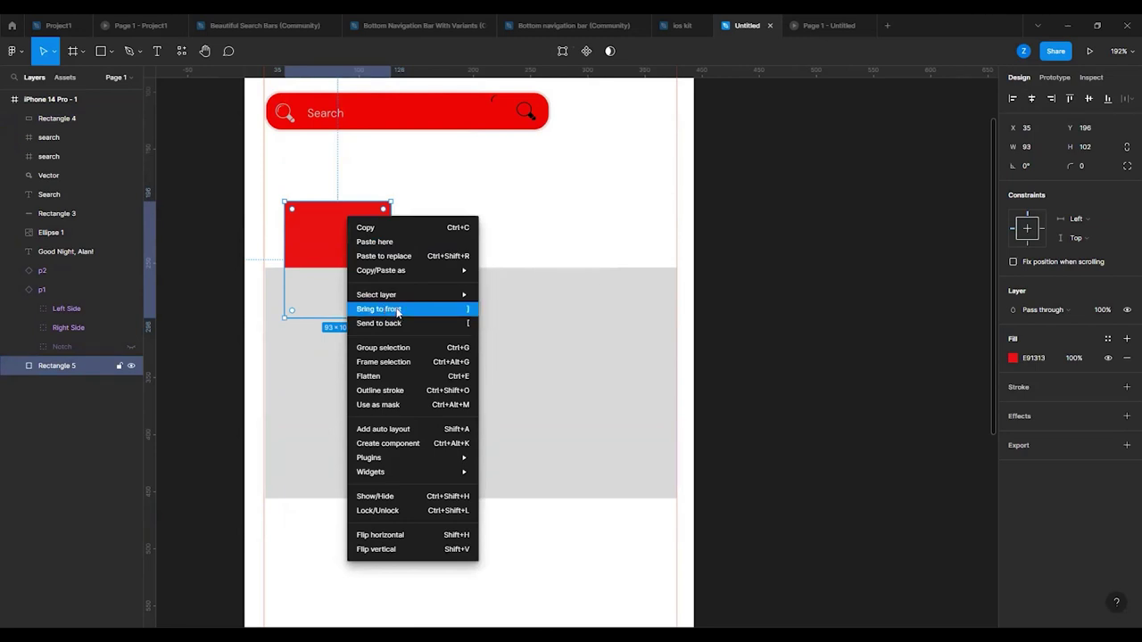
pyautogui.click(397, 312)
# - Move the grey rectangle up behind the red rectangle, to about X 16, Y 157
pyautogui.moveTo(520, 345); pyautogui.dragTo(521, 245)
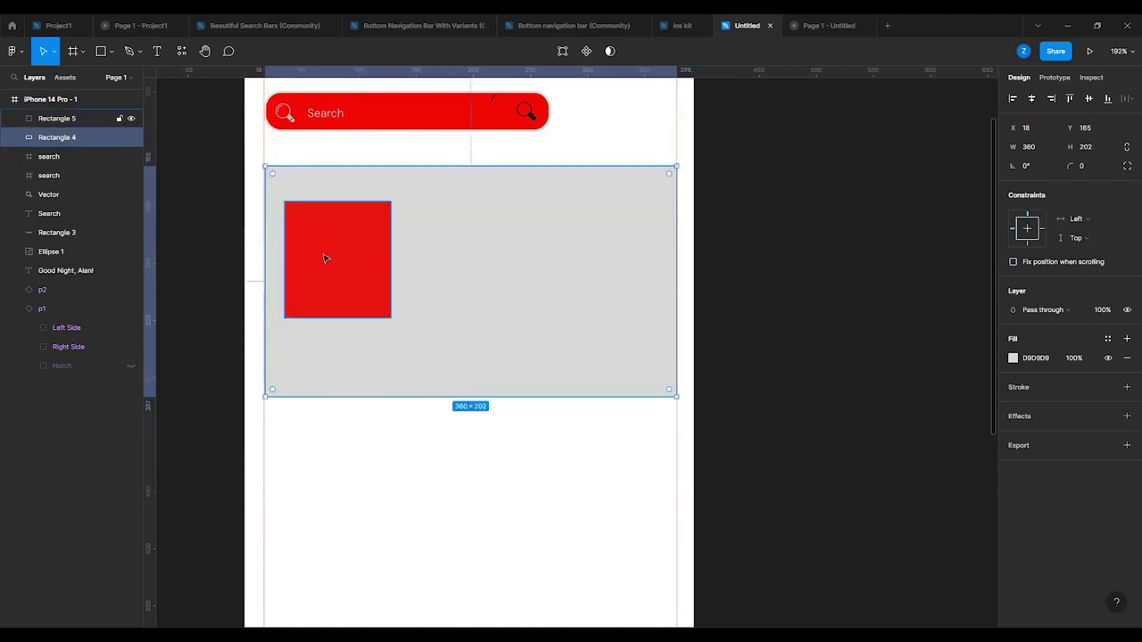
pyautogui.moveTo(324, 258); pyautogui.dragTo(323, 250)
pyautogui.click(335, 270)
pyautogui.rightClick(335, 268)
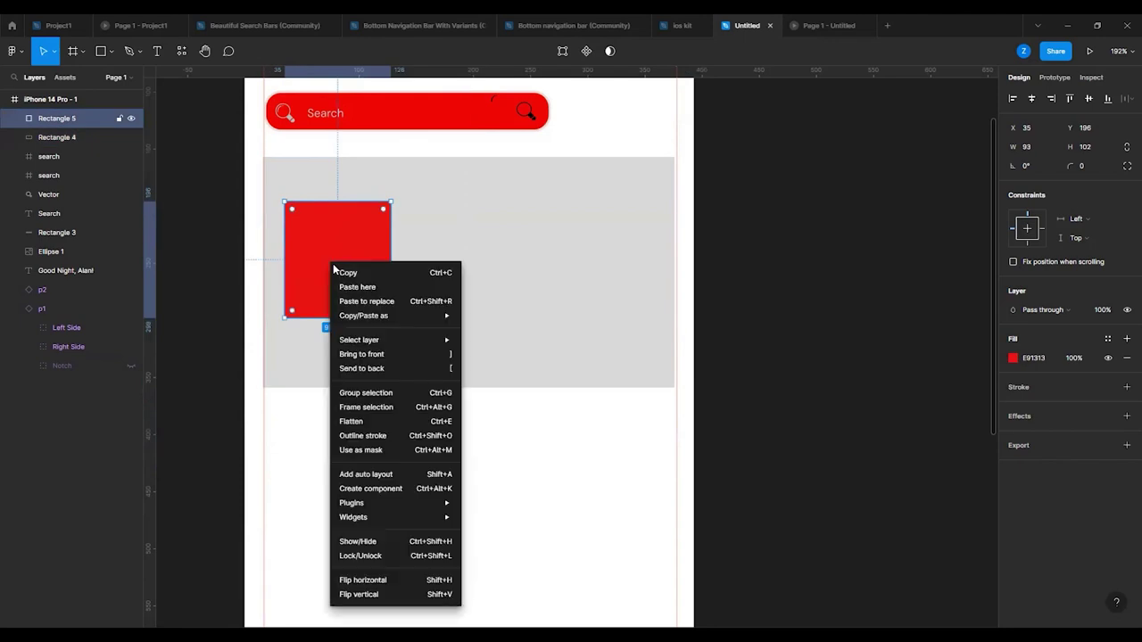
pyautogui.click(361, 237)
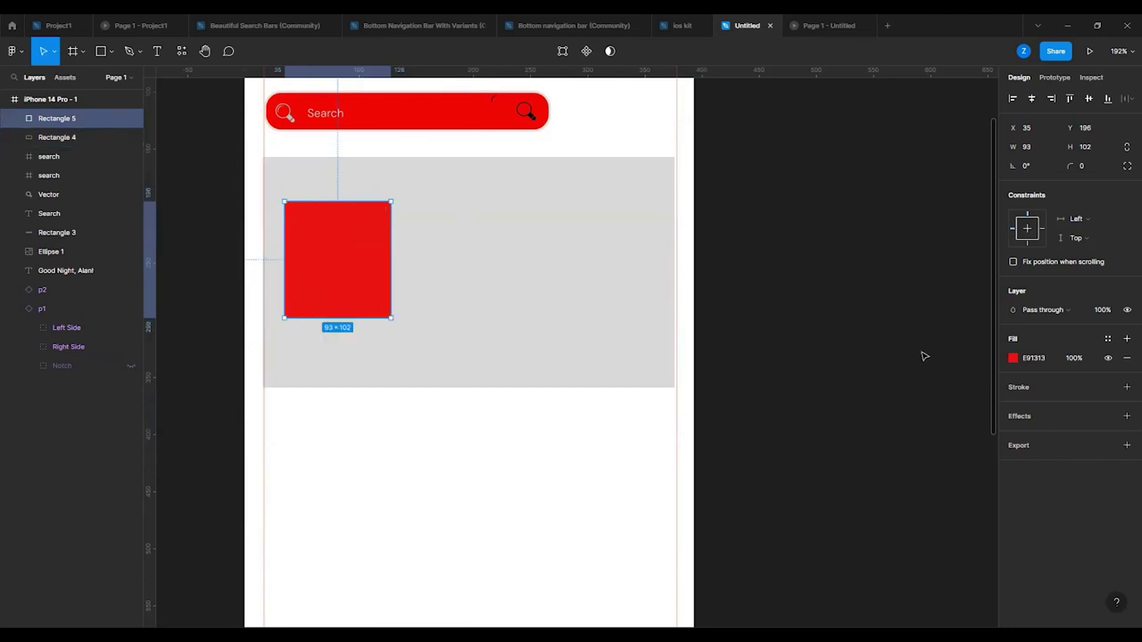
# - Set the red rectangle's fill to pale pink F4E3E3 and move it to about X 27, Y 204
pyautogui.click(1013, 358)
pyautogui.click(866, 339)
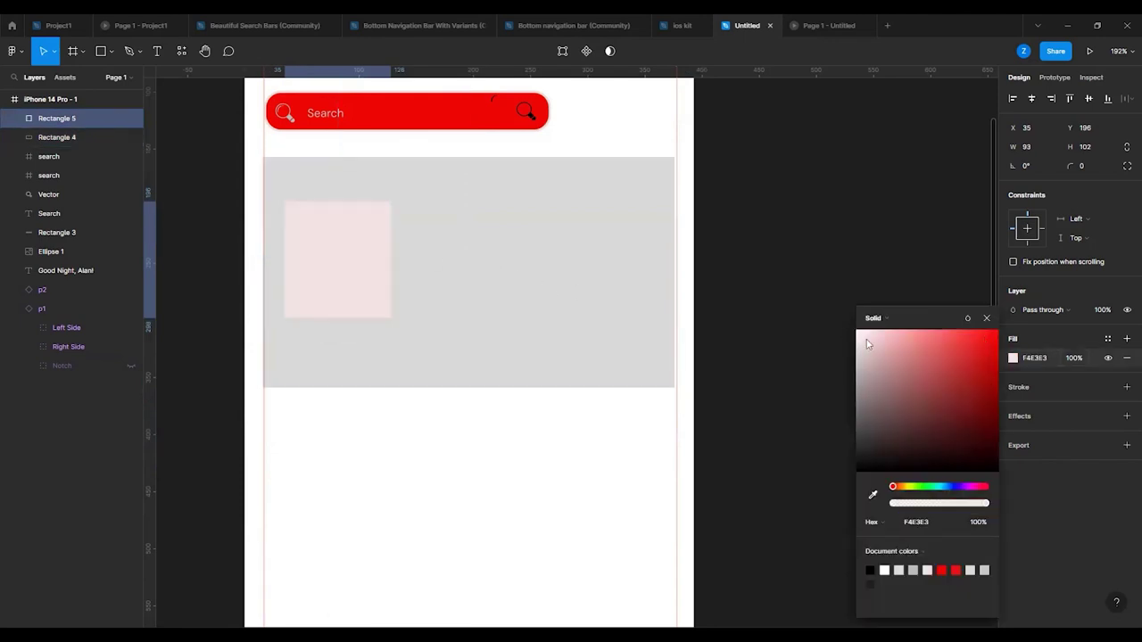
pyautogui.click(532, 232)
pyautogui.click(318, 258)
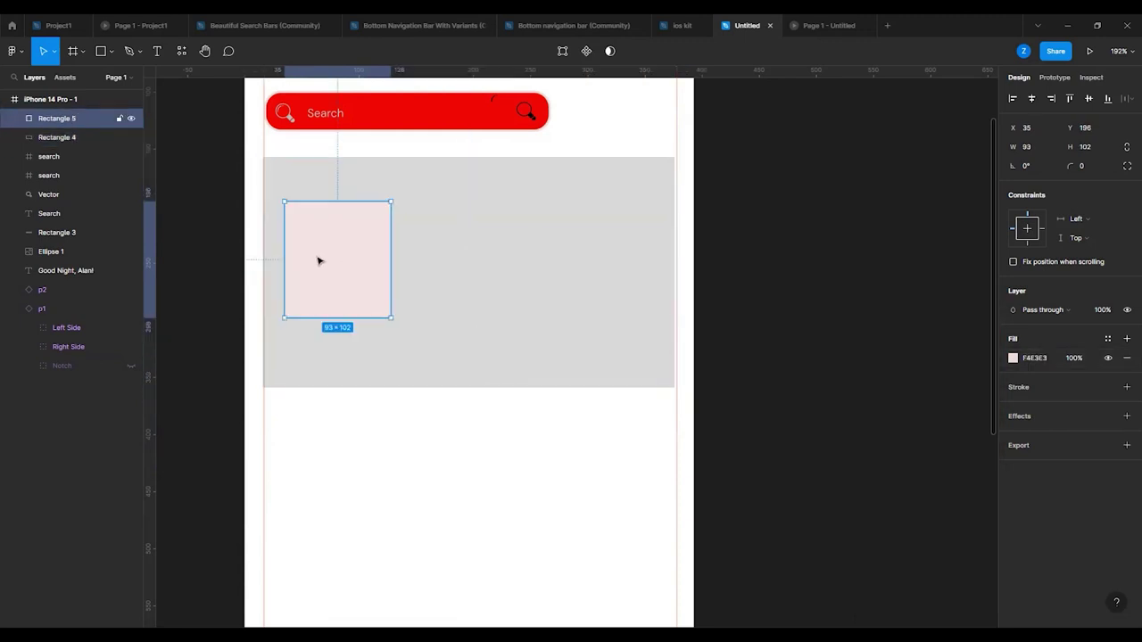
pyautogui.moveTo(334, 263); pyautogui.dragTo(326, 272)
pyautogui.click(405, 273)
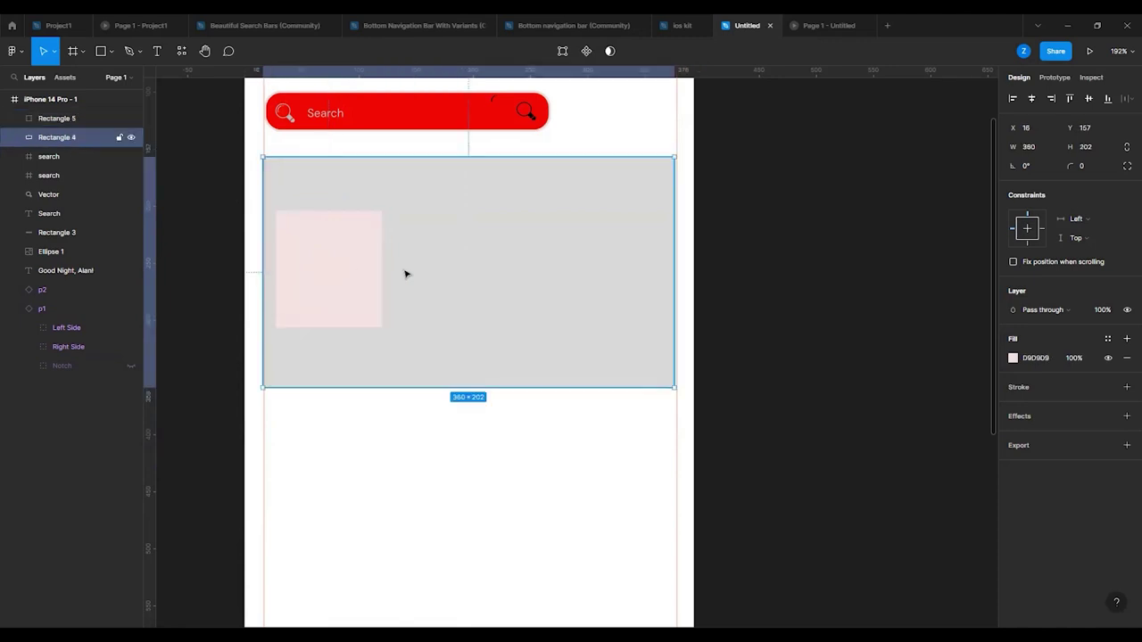
# - Duplicate the pale pink rectangle twice and line up the copies in its row at about X 142 and X 268, Y 204
pyautogui.hotkey('ctrl', 'd')
pyautogui.moveTo(347, 265); pyautogui.dragTo(477, 268)
pyautogui.click(567, 270)
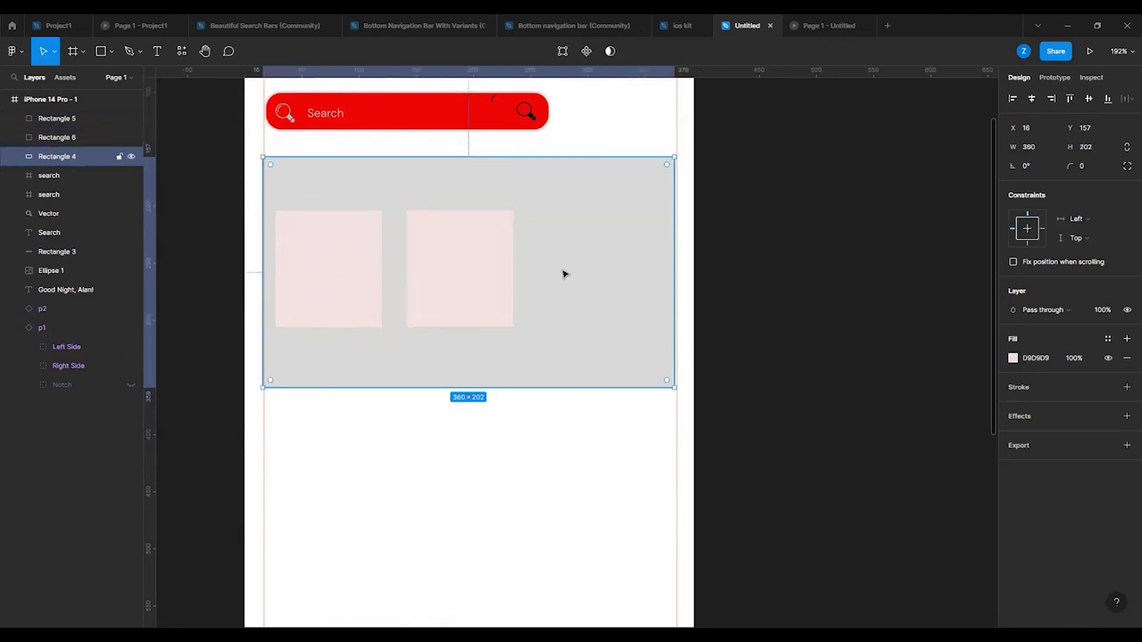
pyautogui.click(378, 285)
pyautogui.hotkey('ctrl', 'd')
pyautogui.moveTo(347, 276); pyautogui.dragTo(622, 277)
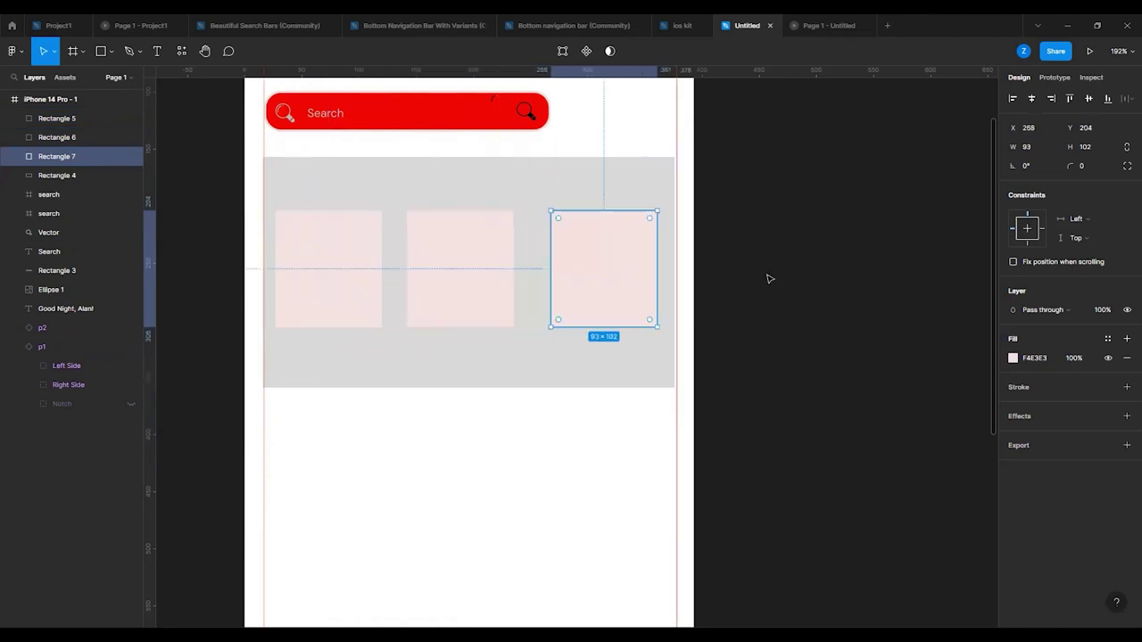
pyautogui.click(777, 280)
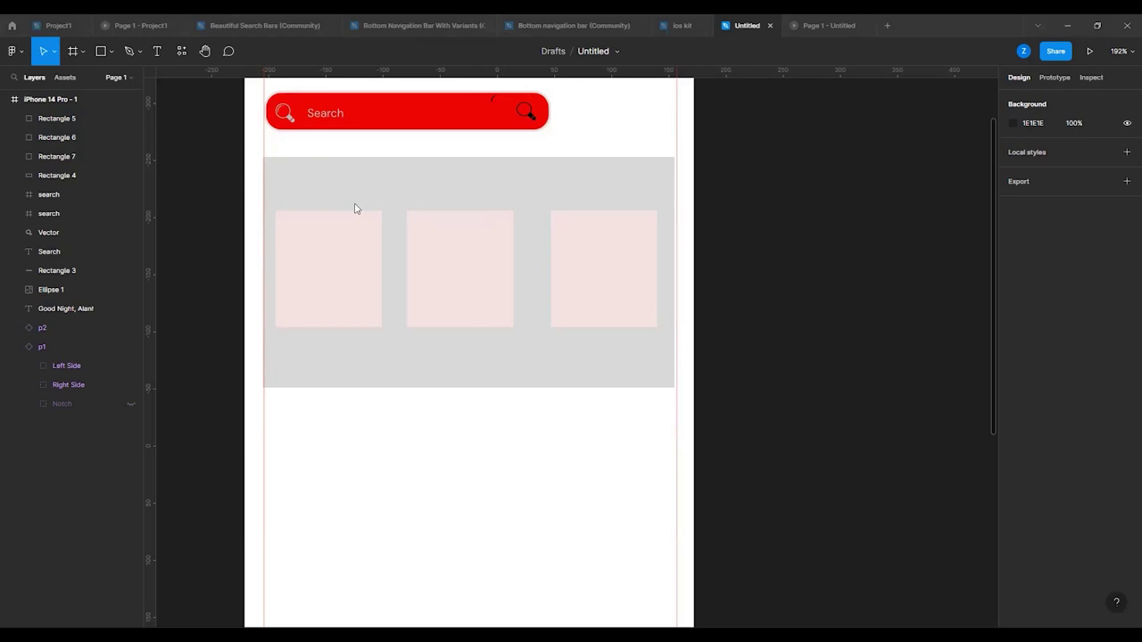
# - Fill the leftmost pink rectangle with the burger picture img1 from the image folder in File Explorer
pyautogui.moveTo(576, 628)
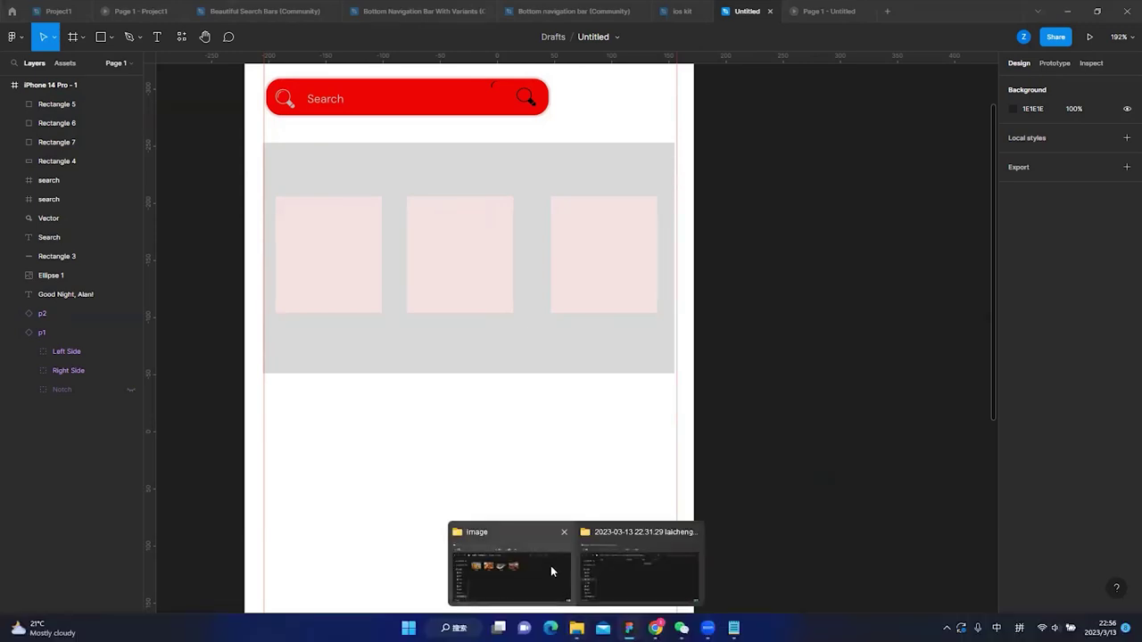
pyautogui.click(551, 569)
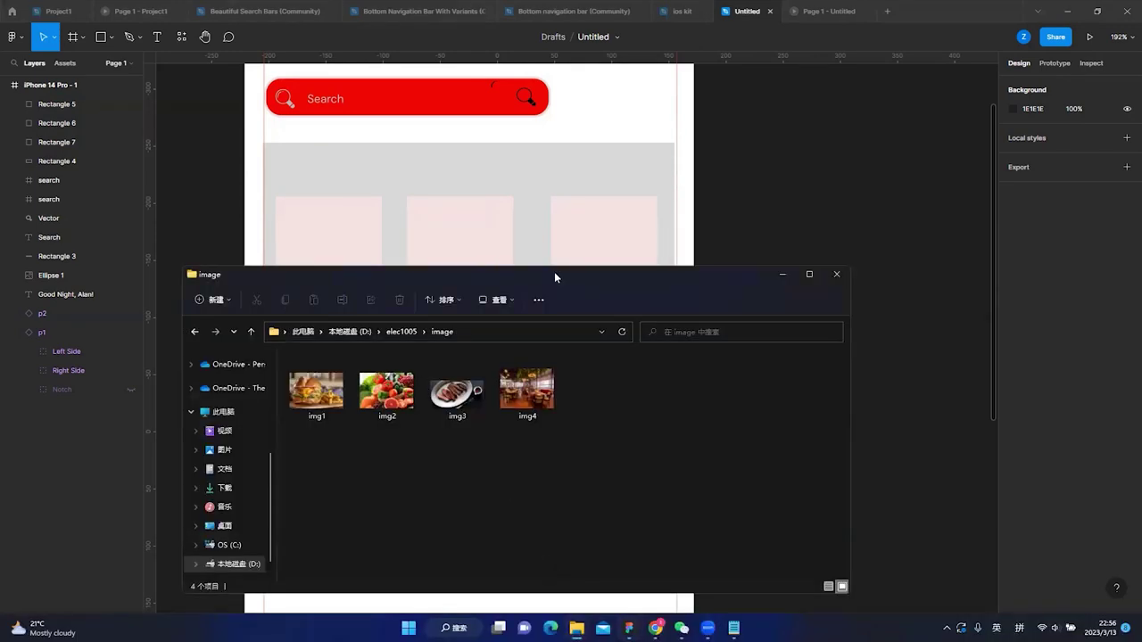
pyautogui.moveTo(554, 275); pyautogui.dragTo(628, 366)
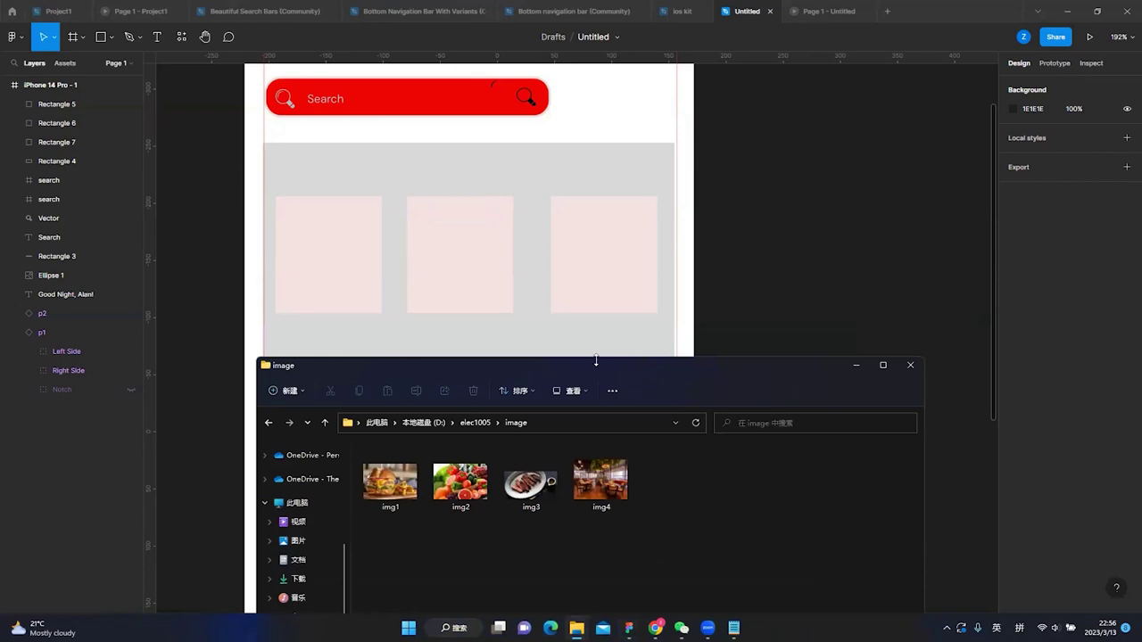
pyautogui.click(389, 487)
pyautogui.moveTo(390, 487); pyautogui.dragTo(327, 249)
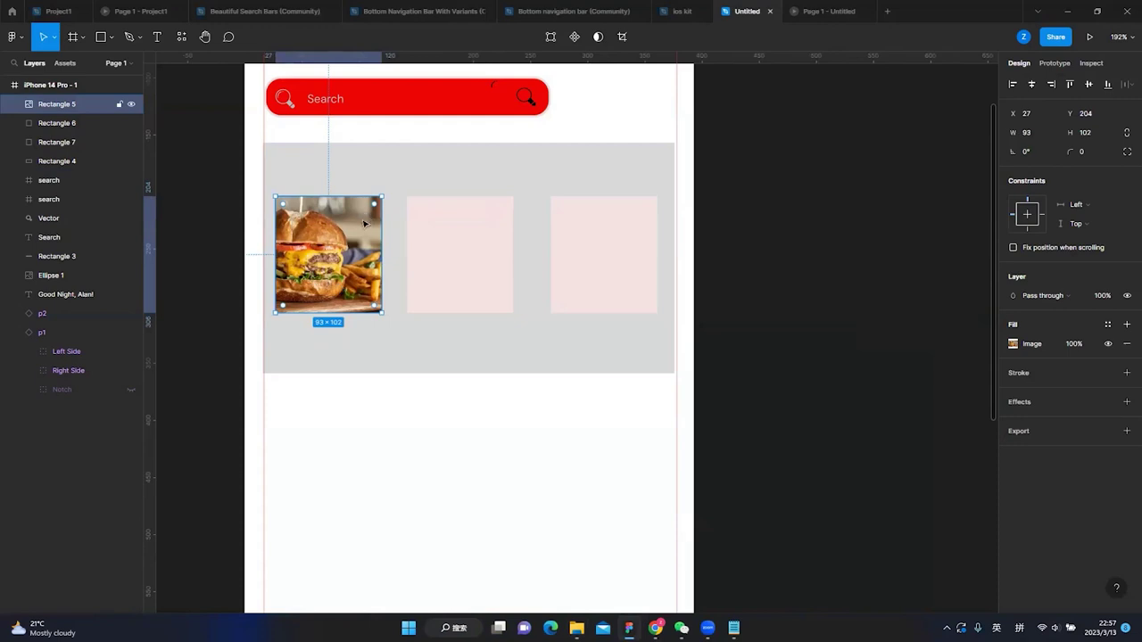
pyautogui.click(426, 238)
pyautogui.click(334, 240)
# - Fill the middle pink rectangle with the vegetables picture img2 from the image folder
pyautogui.click(451, 250)
pyautogui.moveTo(577, 627)
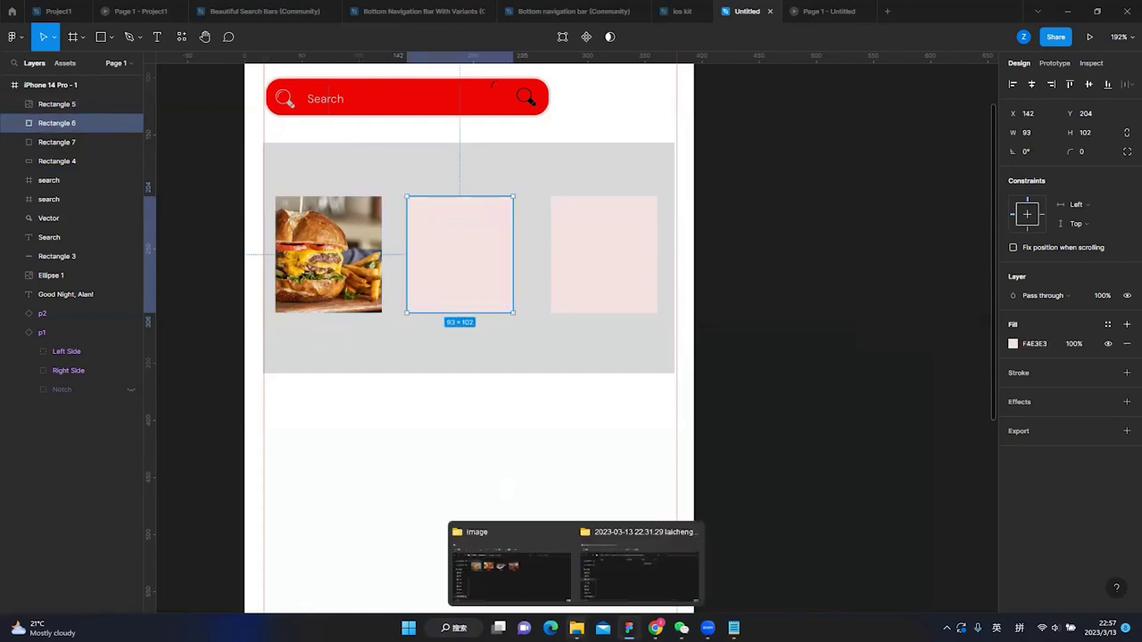
pyautogui.click(535, 557)
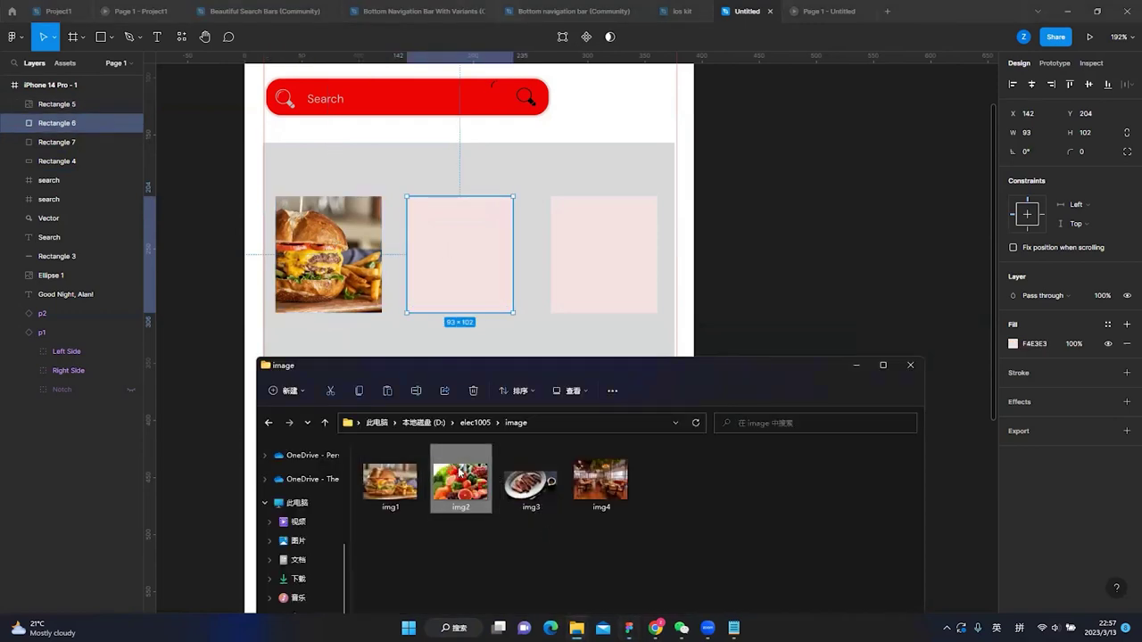
pyautogui.moveTo(460, 473); pyautogui.dragTo(459, 259)
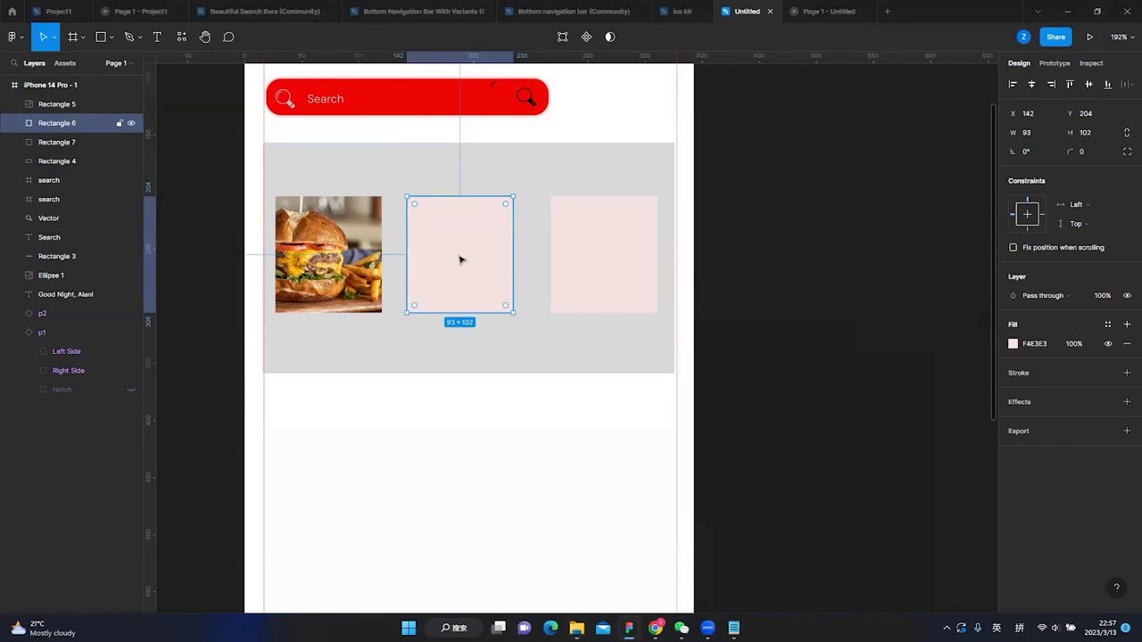
# - Fill the rightmost pink rectangle with the steak picture img3 from the image folder
pyautogui.moveTo(576, 627)
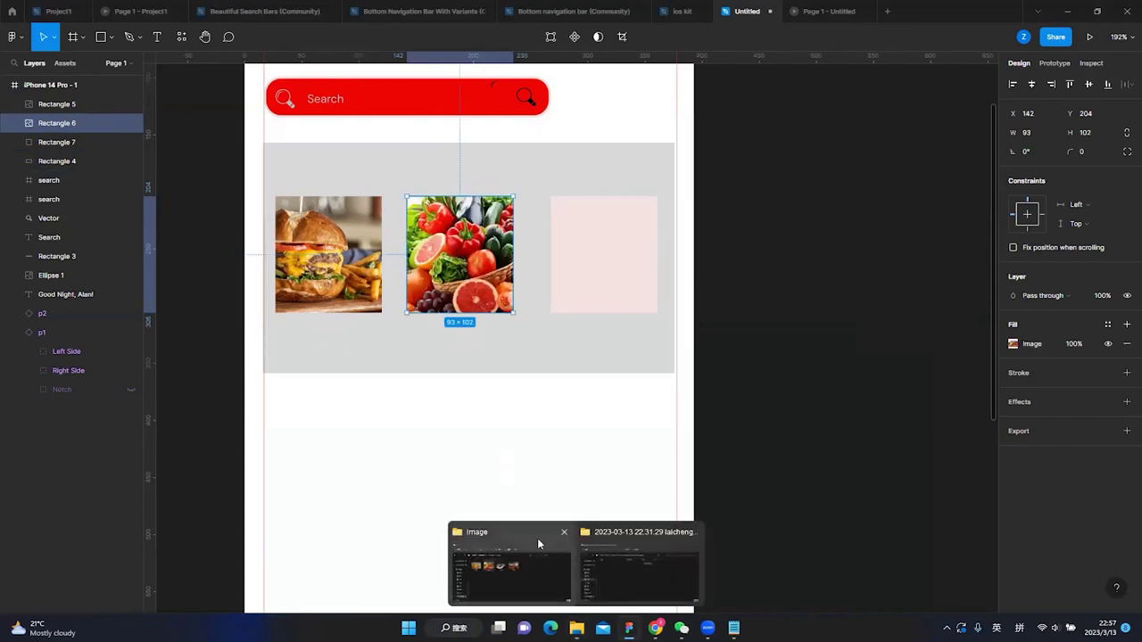
pyautogui.click(537, 538)
pyautogui.click(537, 498)
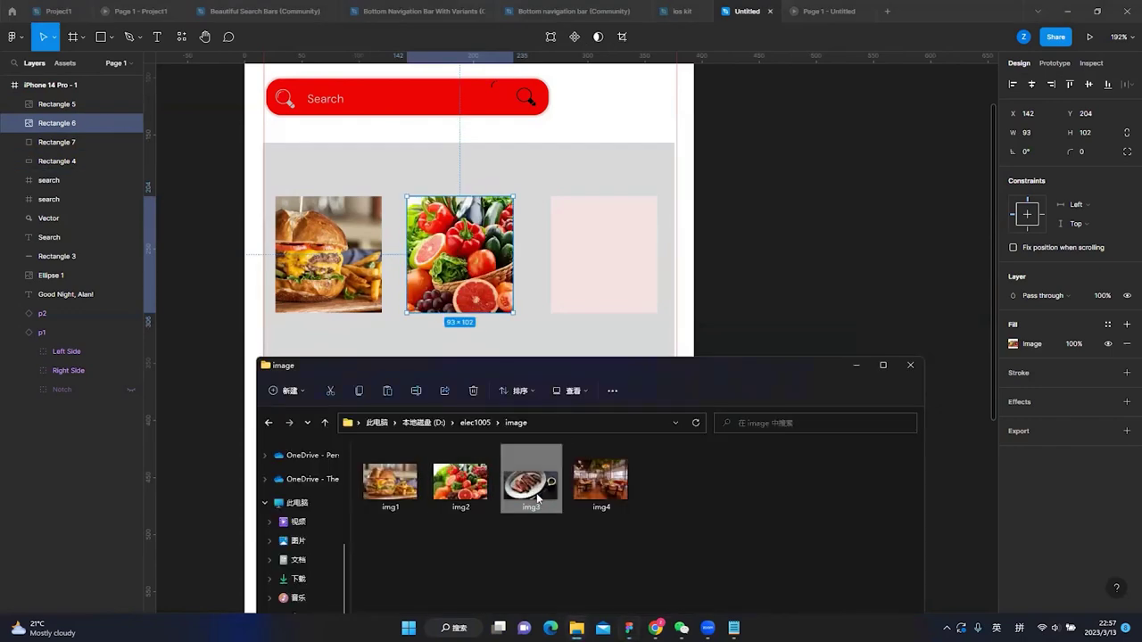
pyautogui.click(604, 349)
pyautogui.click(601, 258)
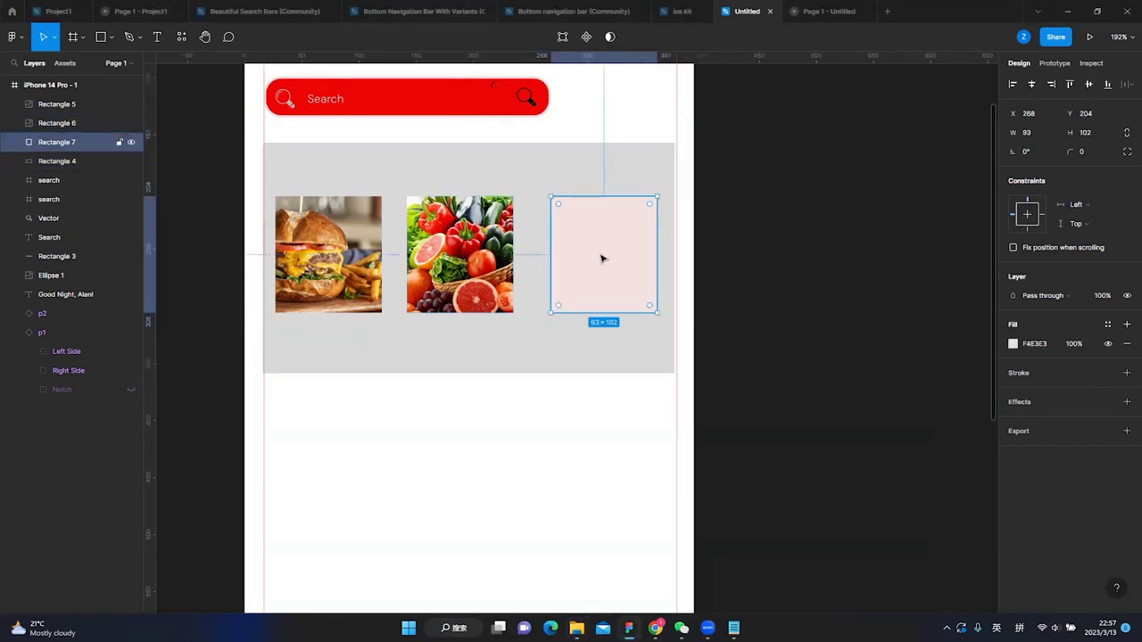
pyautogui.hotkey('ctrl', 'v')
pyautogui.click(758, 255)
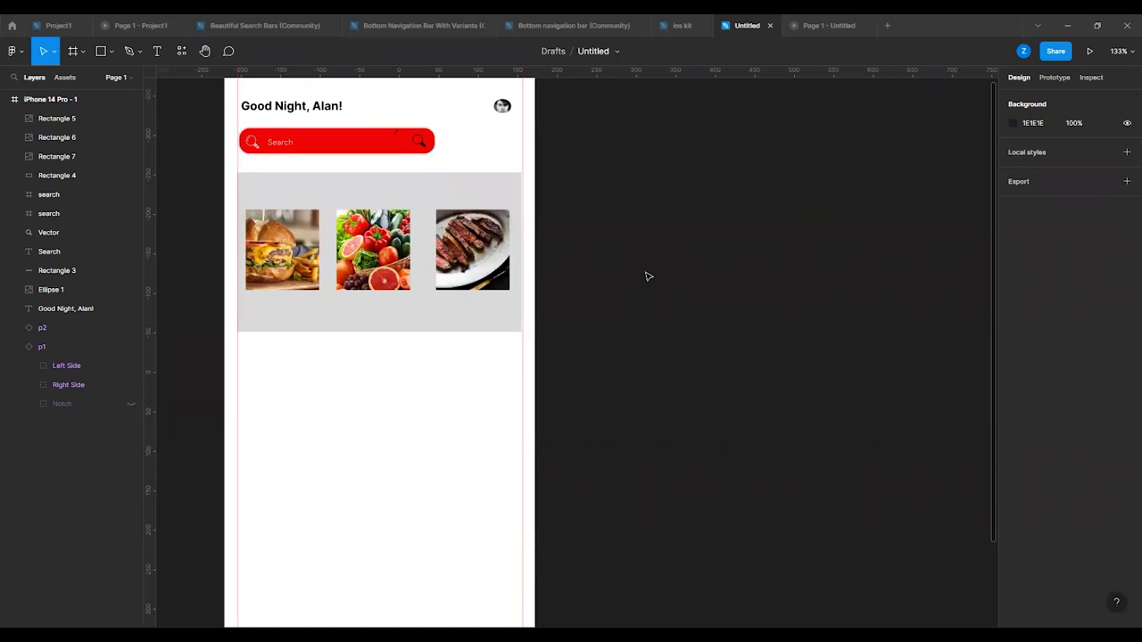
# - Add a second iPhone 14 Pro frame and align its top with the first one at about X 253, Y -410
pyautogui.scroll(2, 649, 276)
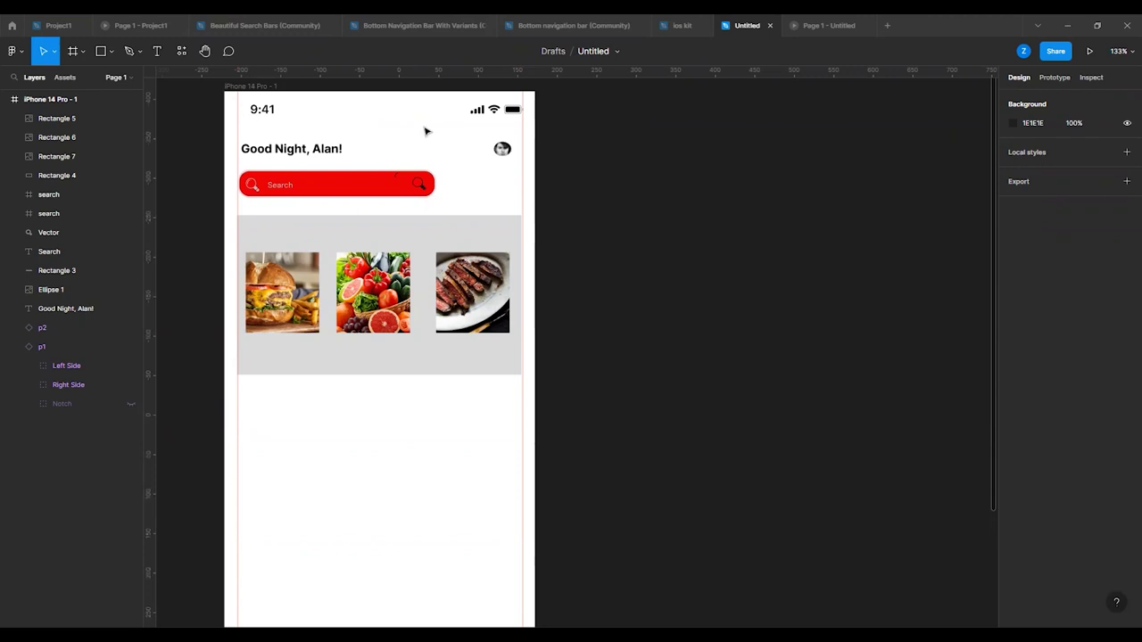
pyautogui.click(81, 53)
pyautogui.click(83, 79)
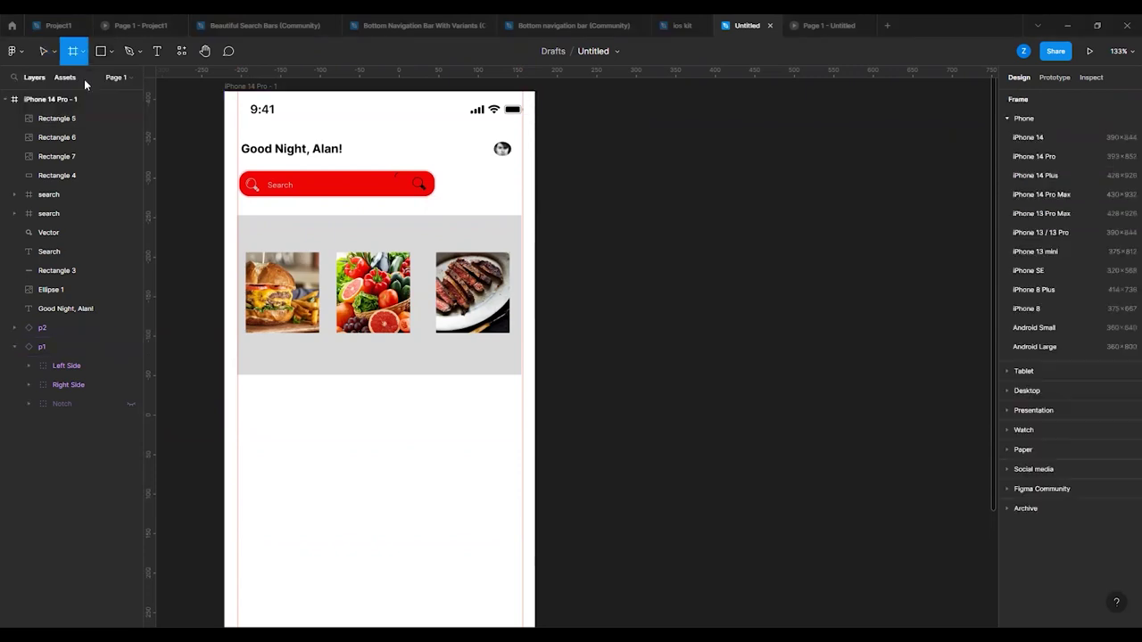
pyautogui.click(1034, 156)
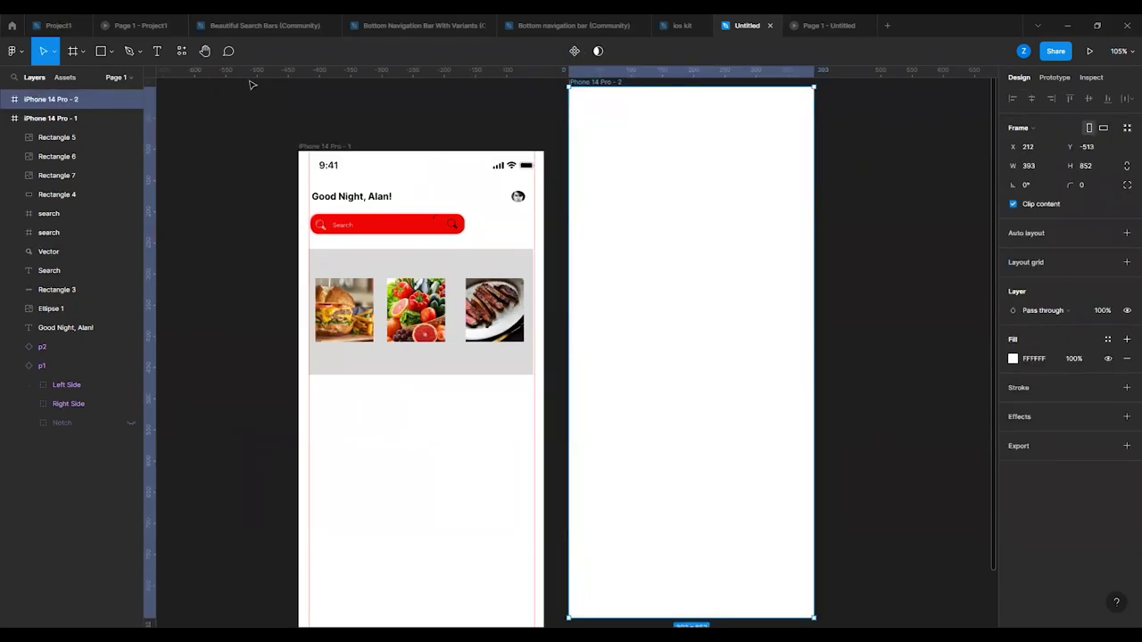
pyautogui.moveTo(711, 119); pyautogui.dragTo(738, 193)
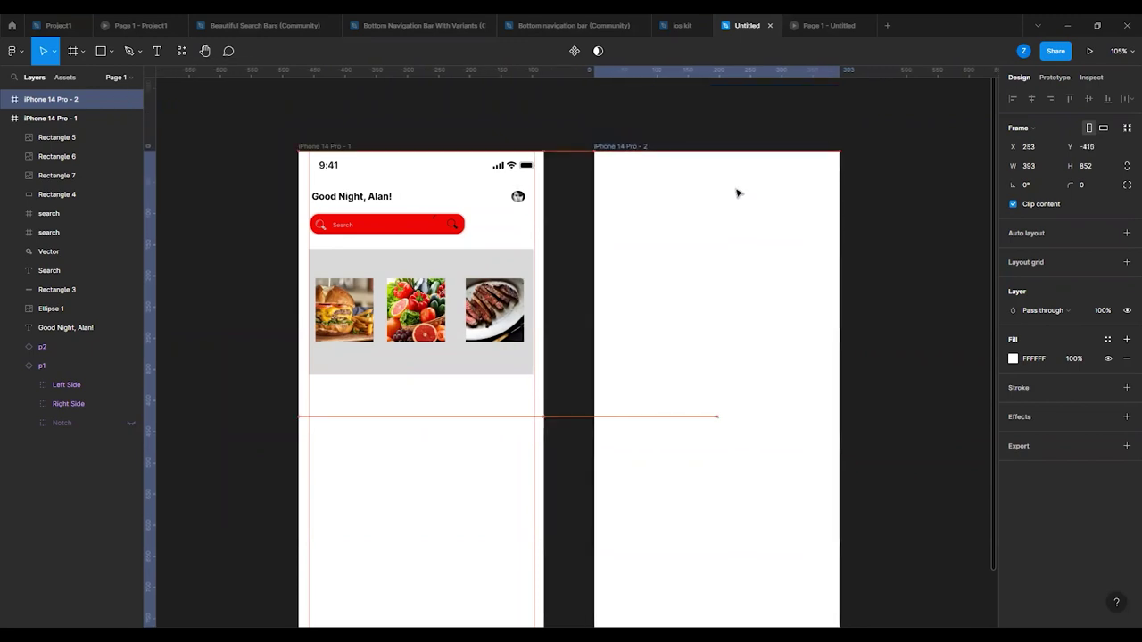
# - Add the text "User Page" near the top of the second iPhone frame, at about X 65, Y 44
pyautogui.click(156, 58)
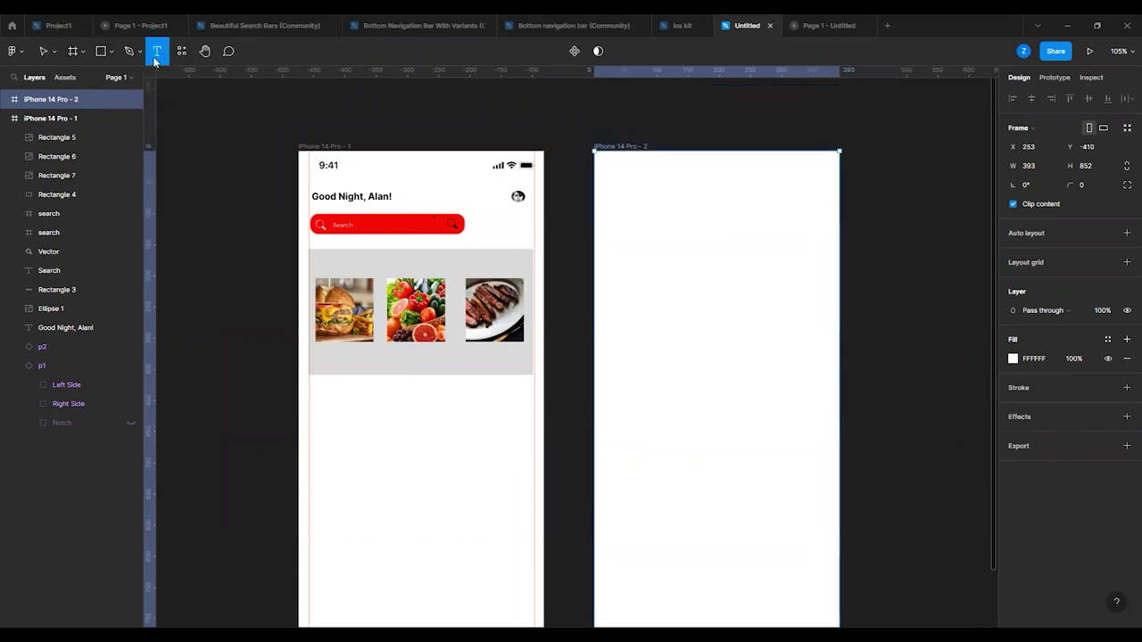
pyautogui.click(635, 178)
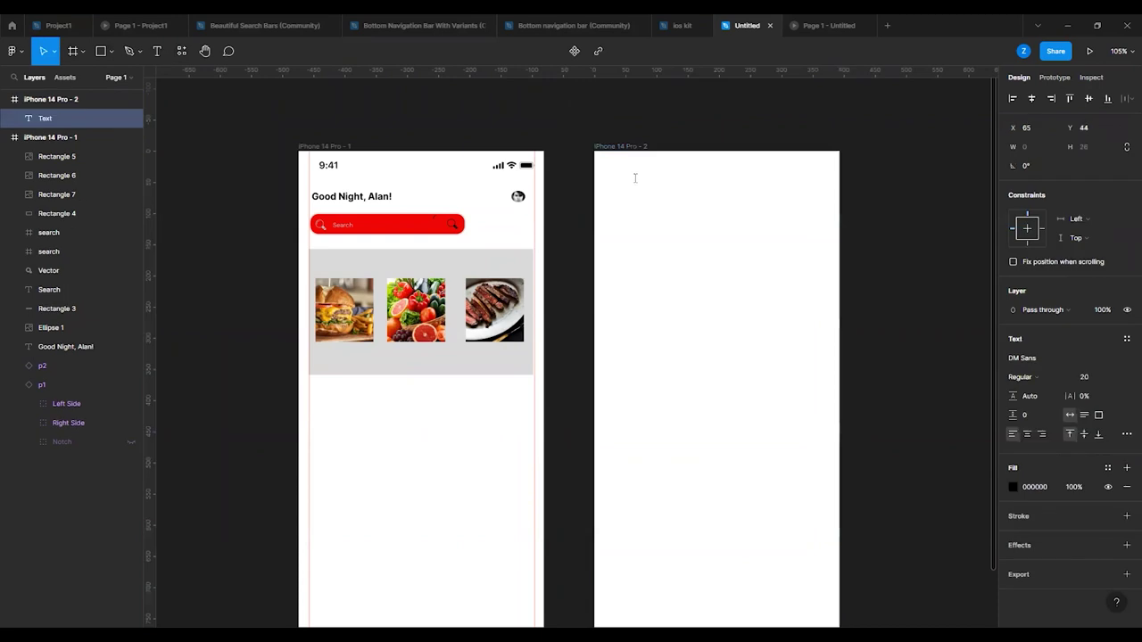
pyautogui.write('User Page')
pyautogui.press('Escape')
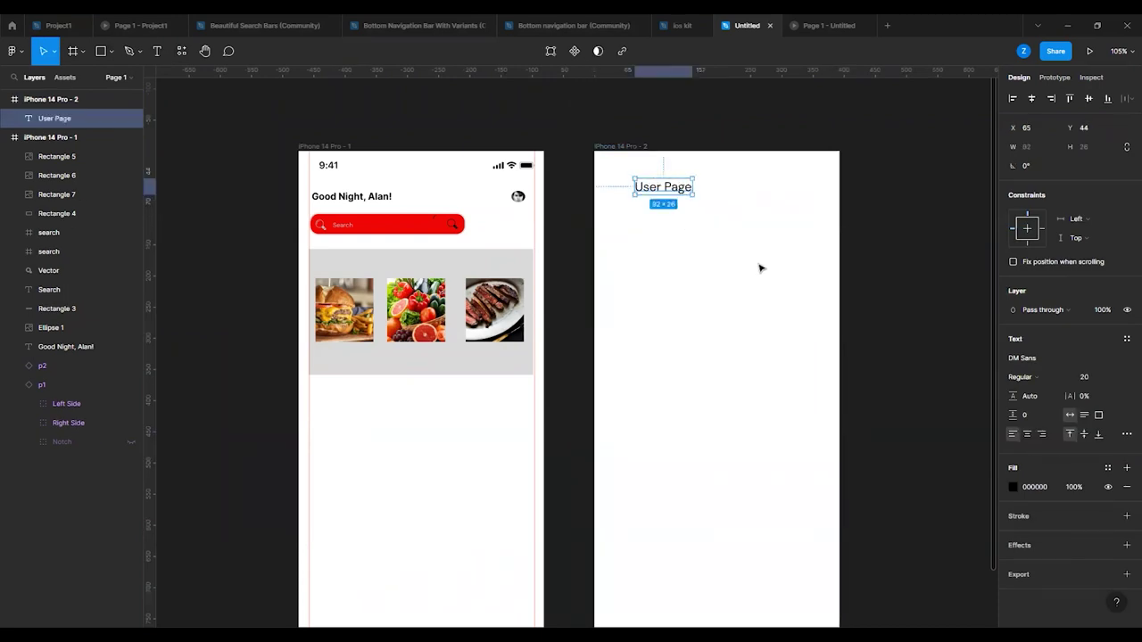
pyautogui.click(581, 135)
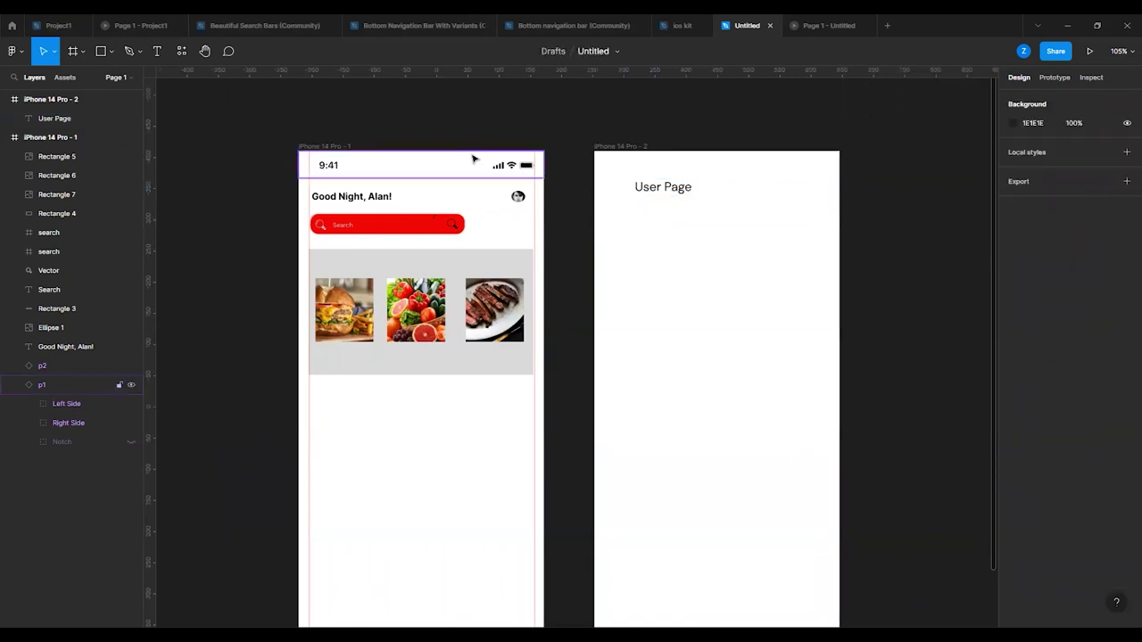
# - Link the profile picture on the home frame to the User Page frame with an On tap, Navigate to interaction
pyautogui.click(518, 197)
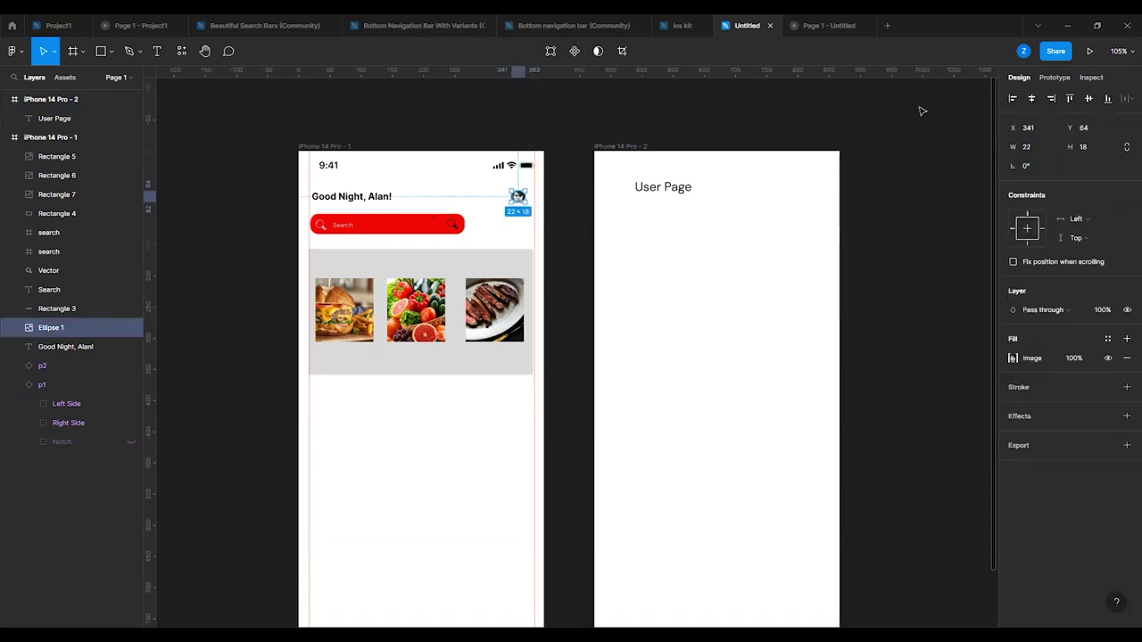
pyautogui.click(1054, 80)
pyautogui.moveTo(523, 198)
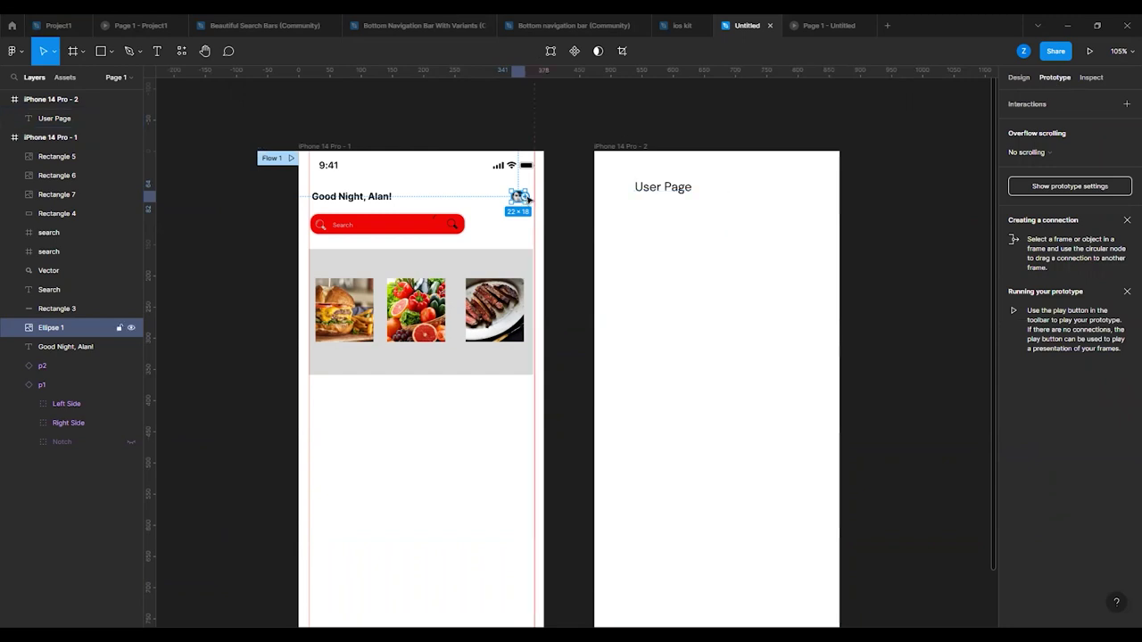
pyautogui.moveTo(528, 198); pyautogui.dragTo(603, 211)
pyautogui.hscroll(2, 675, 120)
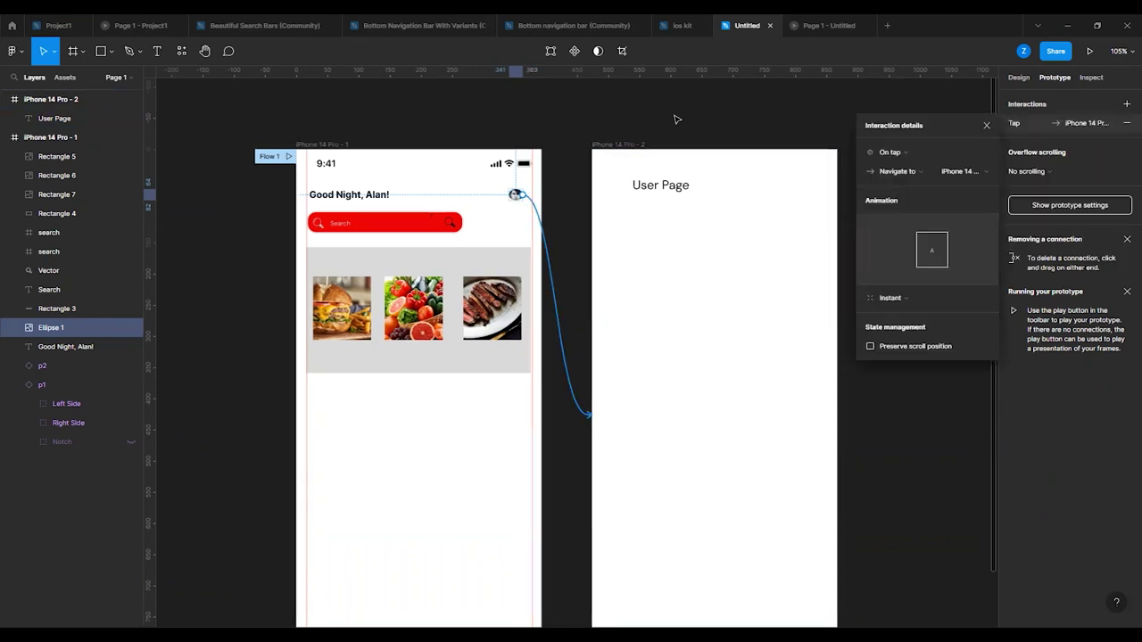
pyautogui.hscroll(3, 675, 119)
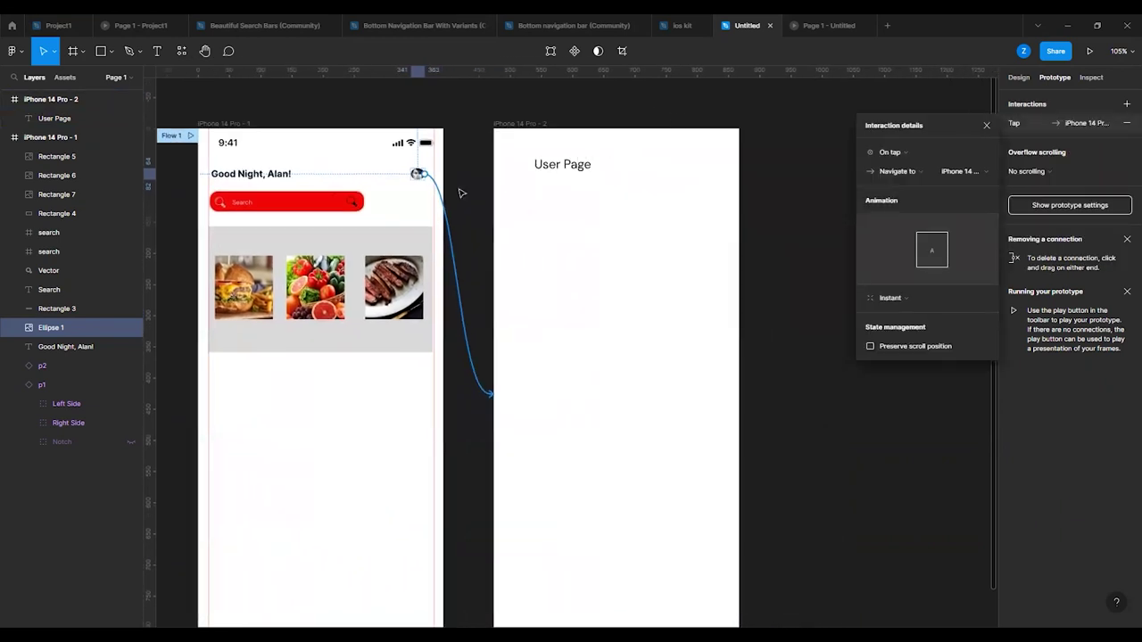
pyautogui.scroll(-1, 787, 275)
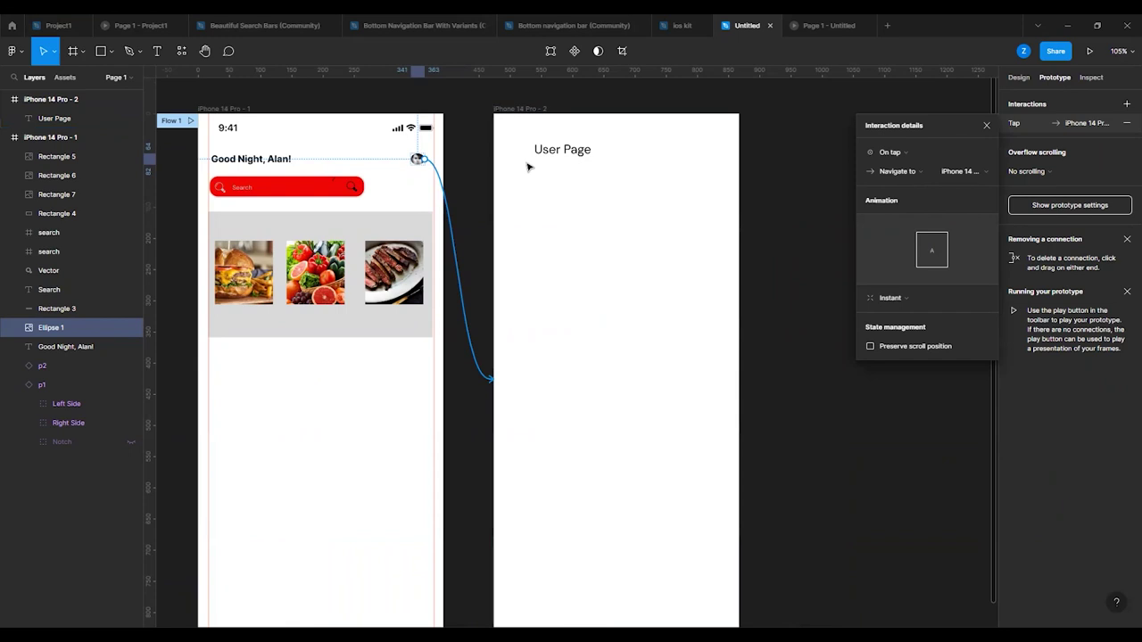
# - Draw a rectangle about 110 × 65 on the User Page frame, at about X 105, Y 290
pyautogui.click(99, 51)
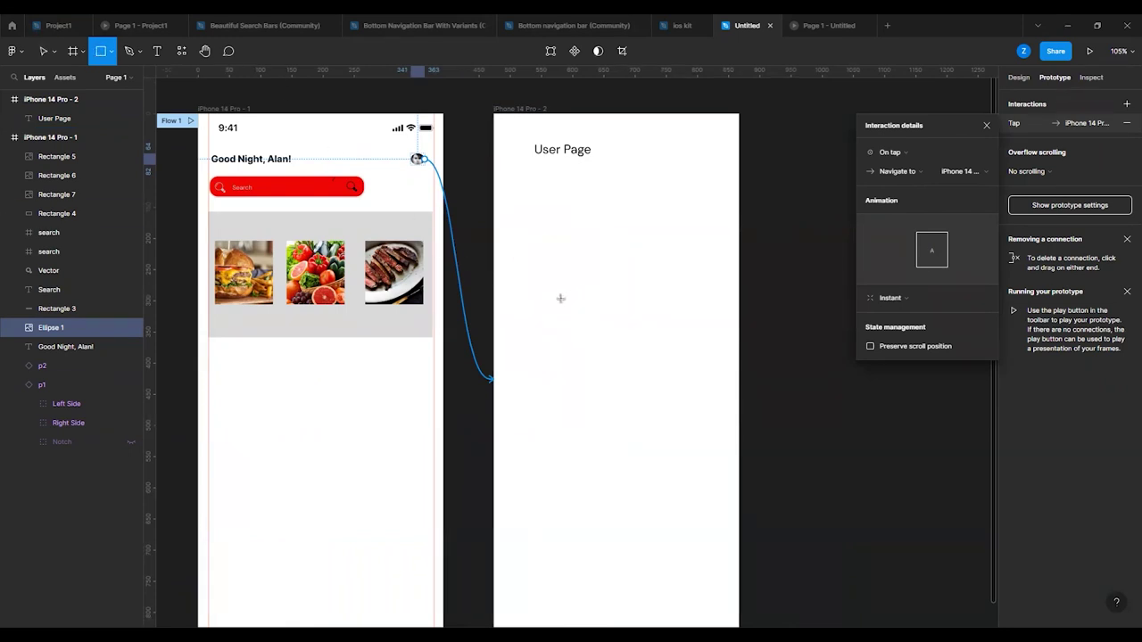
pyautogui.moveTo(559, 294); pyautogui.dragTo(628, 335)
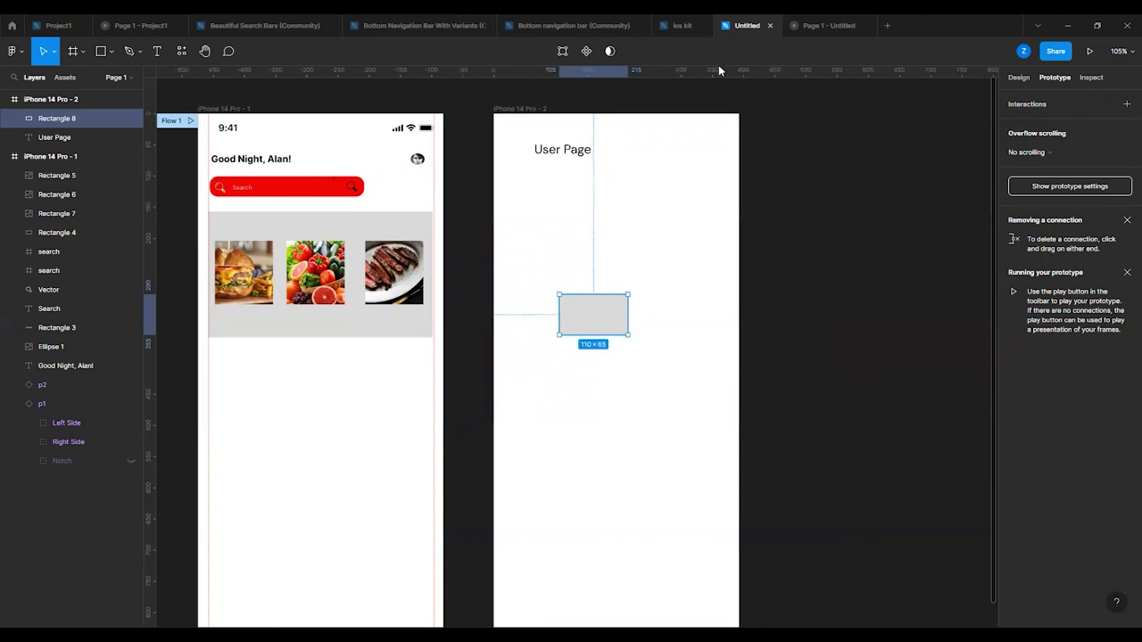
pyautogui.click(1019, 76)
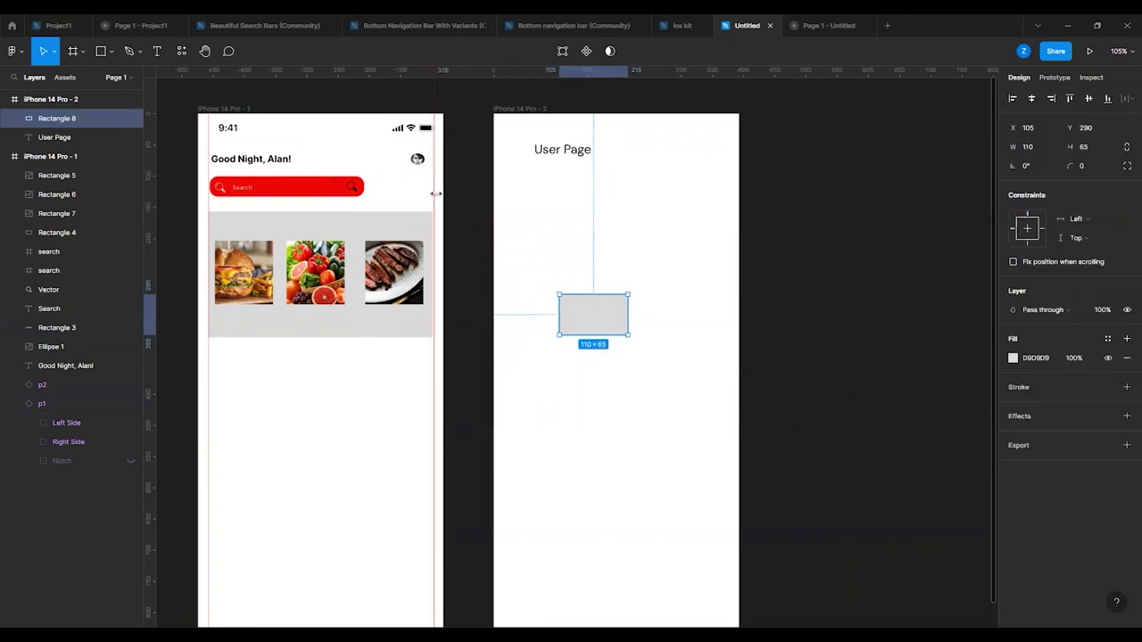
# - Add the text "Back" and centre it on the User Page frame's grey rectangle
pyautogui.click(150, 52)
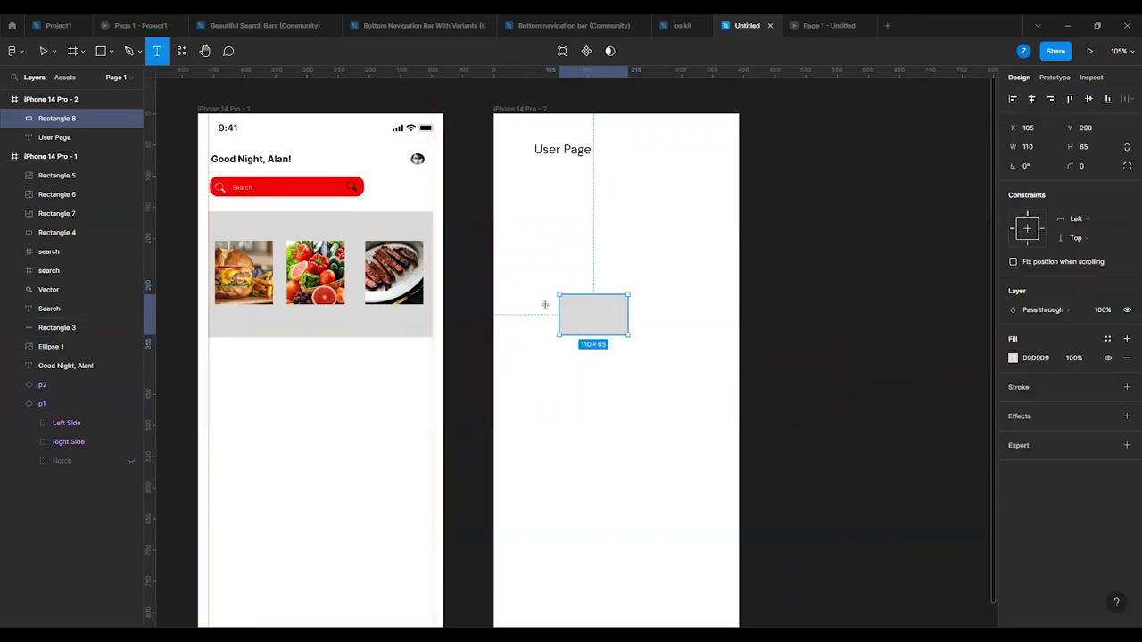
pyautogui.click(571, 312)
pyautogui.write('Ba')
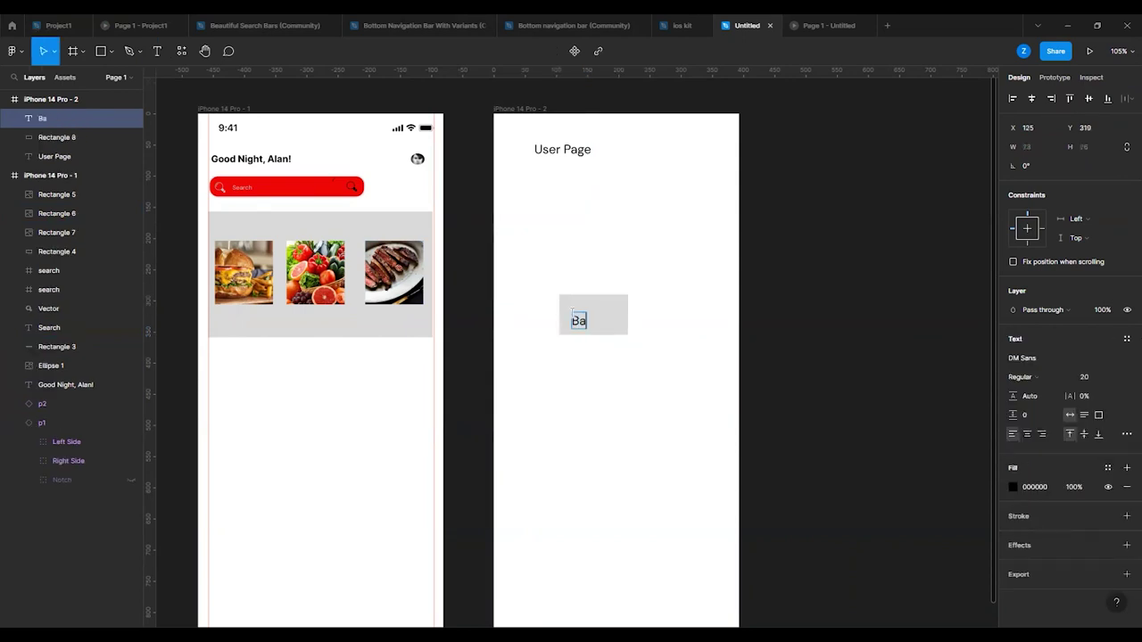
pyautogui.write('ck')
pyautogui.press('Escape')
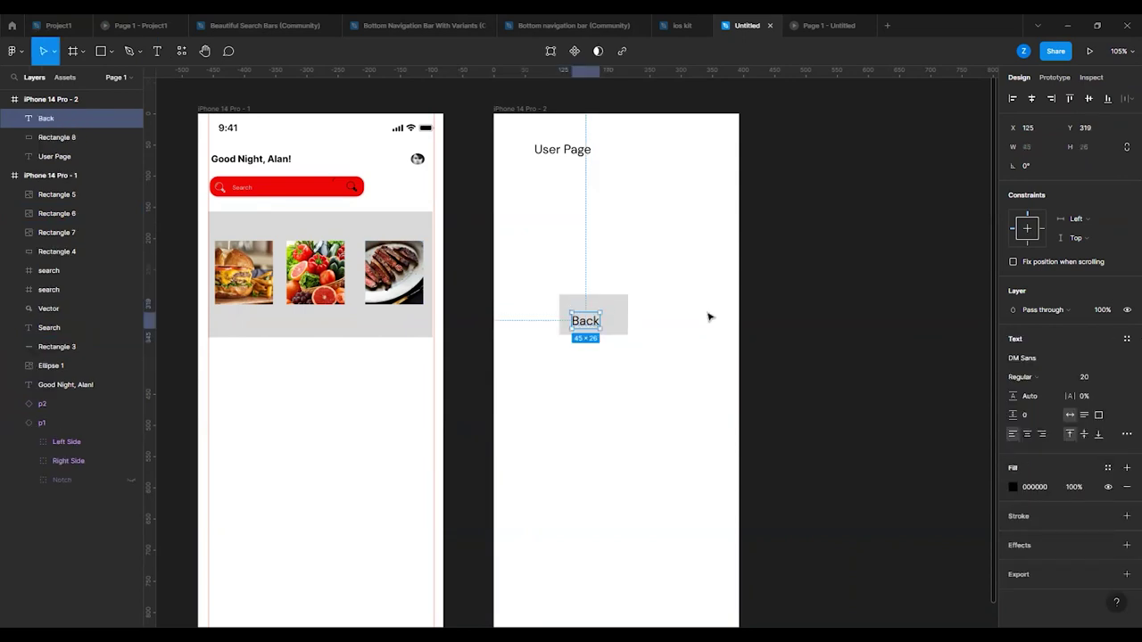
pyautogui.moveTo(586, 308); pyautogui.dragTo(594, 302)
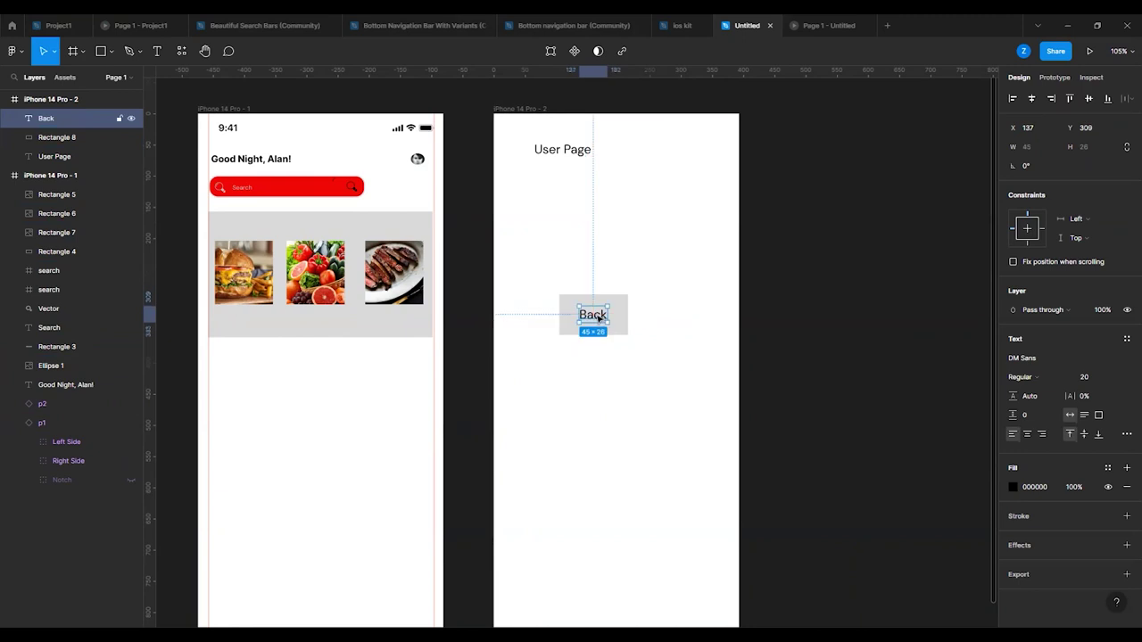
pyautogui.click(805, 298)
# - Link the grey Back rectangle on the User Page to the home frame with an On tap, Navigate to interaction
pyautogui.click(614, 303)
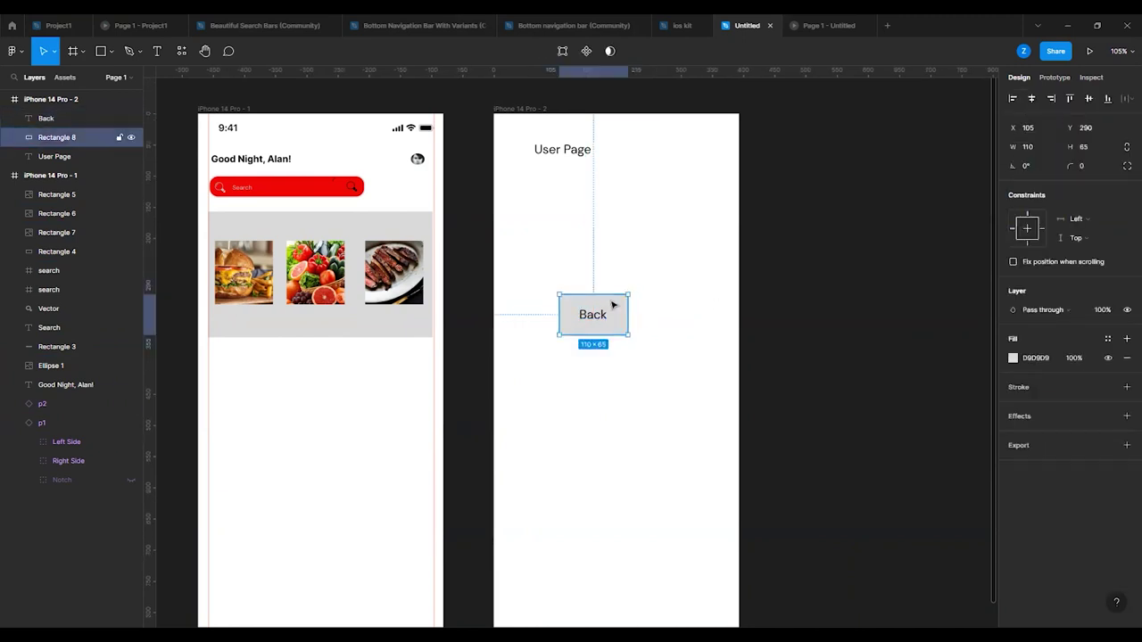
pyautogui.click(1054, 78)
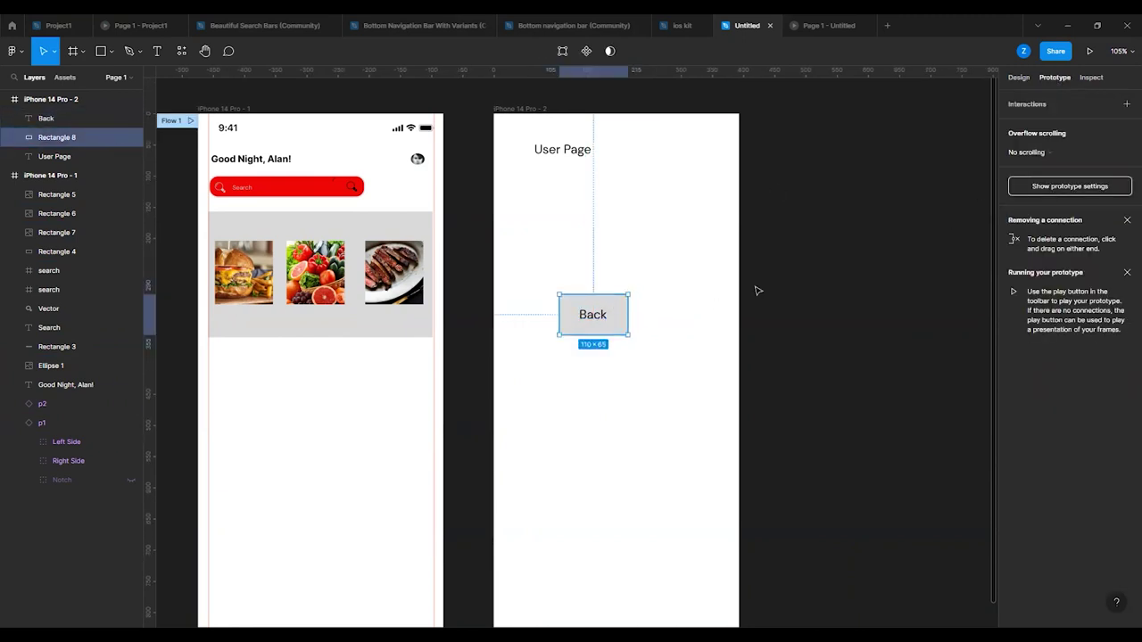
pyautogui.moveTo(560, 314); pyautogui.dragTo(432, 424)
pyautogui.scroll(-3, 499, 423)
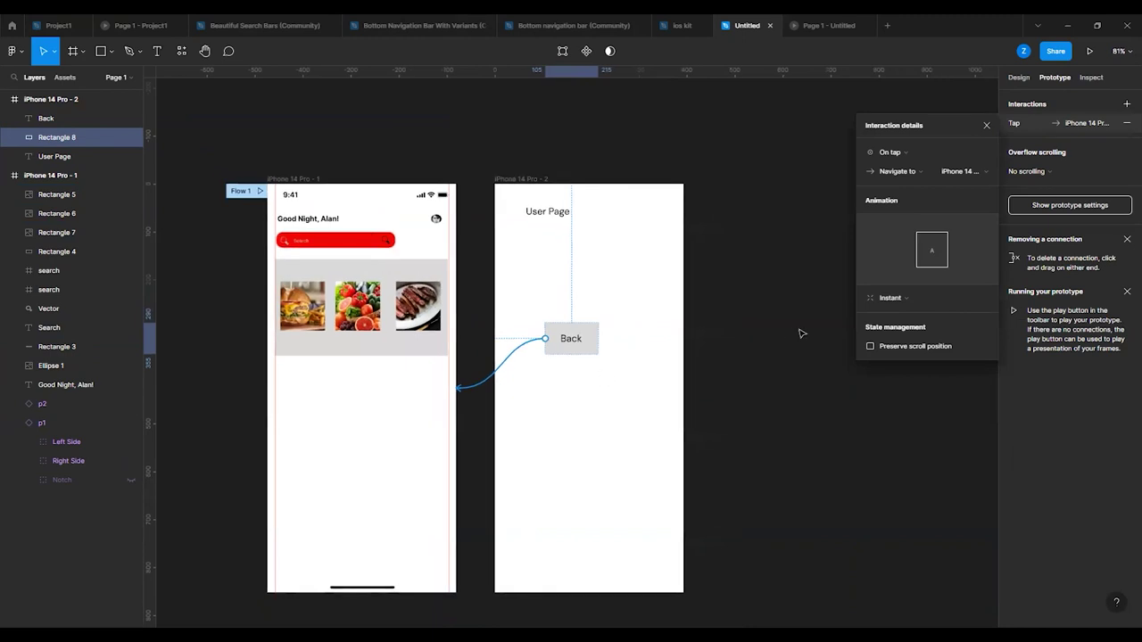
pyautogui.click(802, 334)
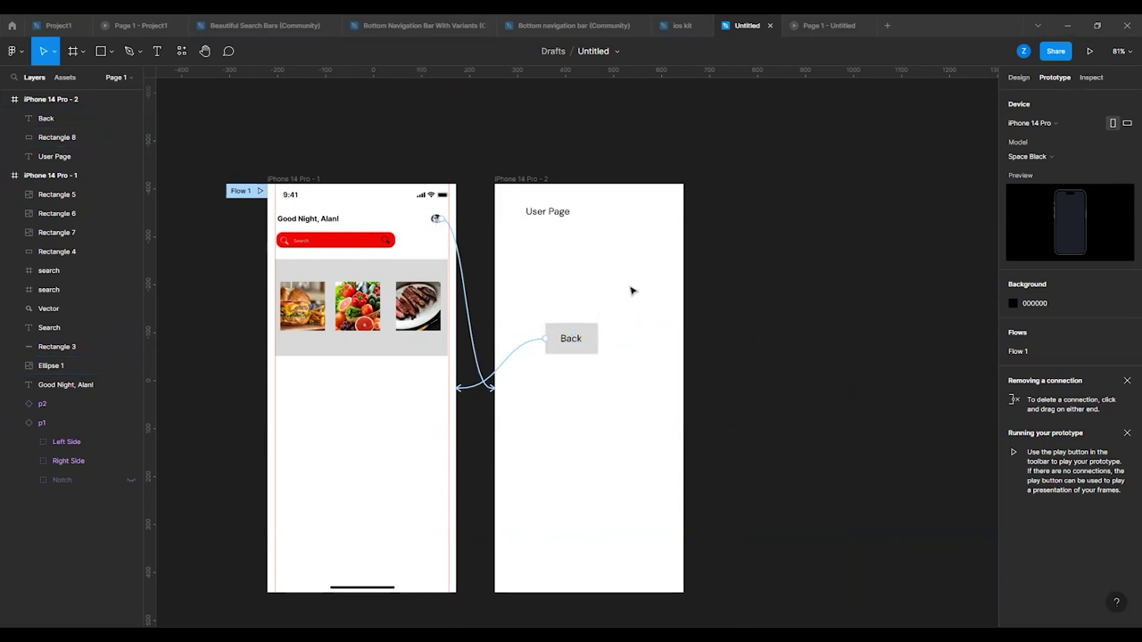
# - Test the prototype preview by opening the User Page from the profile picture and returning with the Back button
pyautogui.click(821, 22)
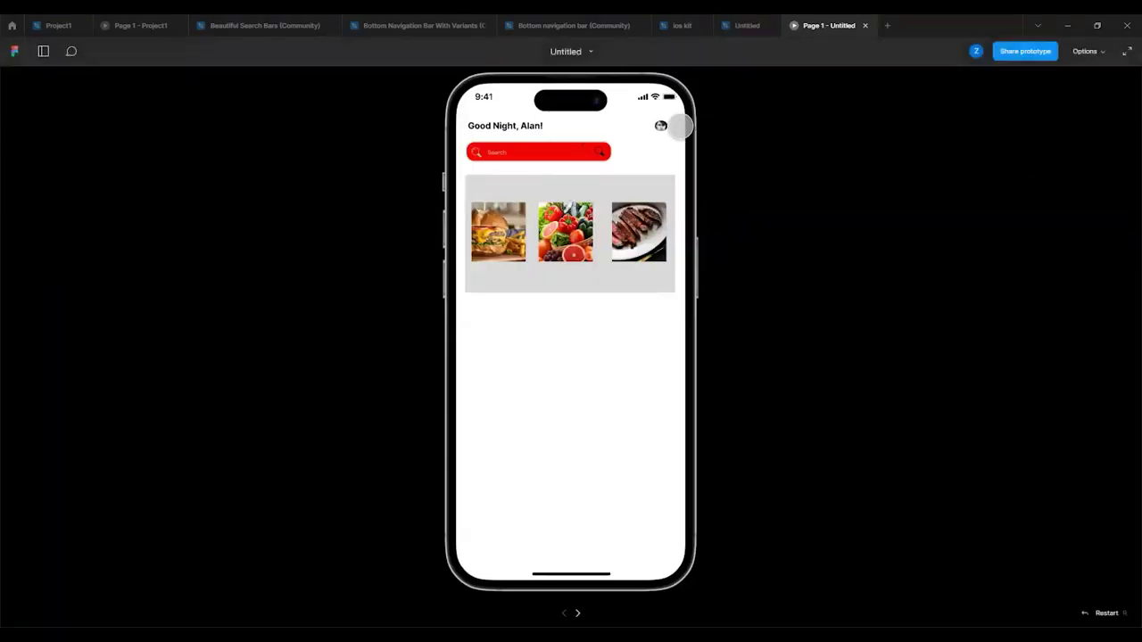
pyautogui.click(660, 126)
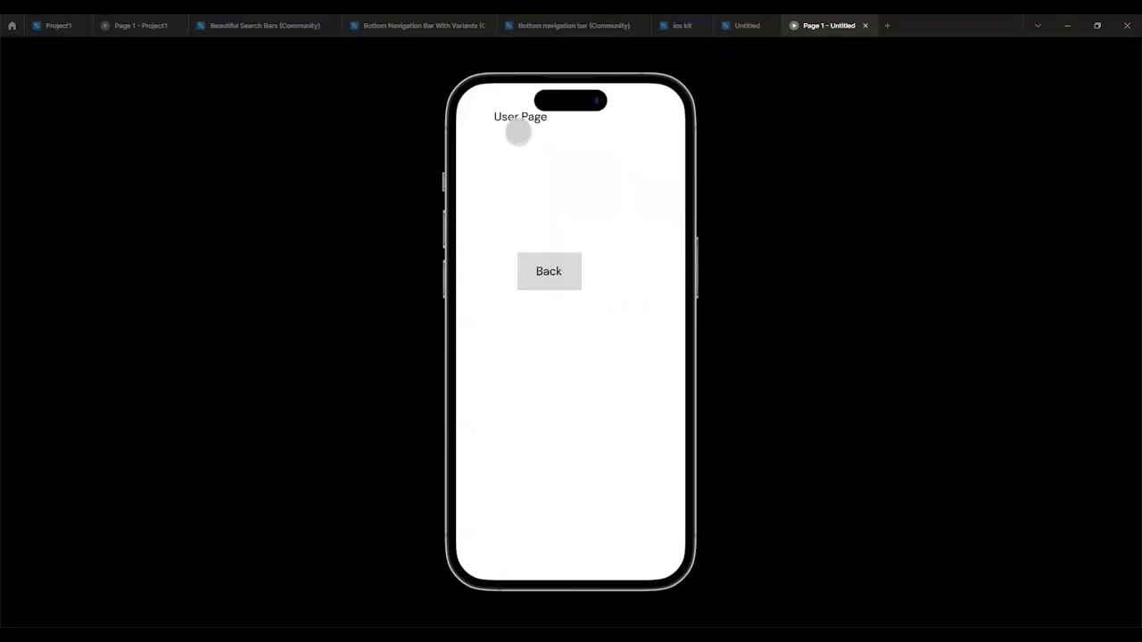
pyautogui.click(549, 271)
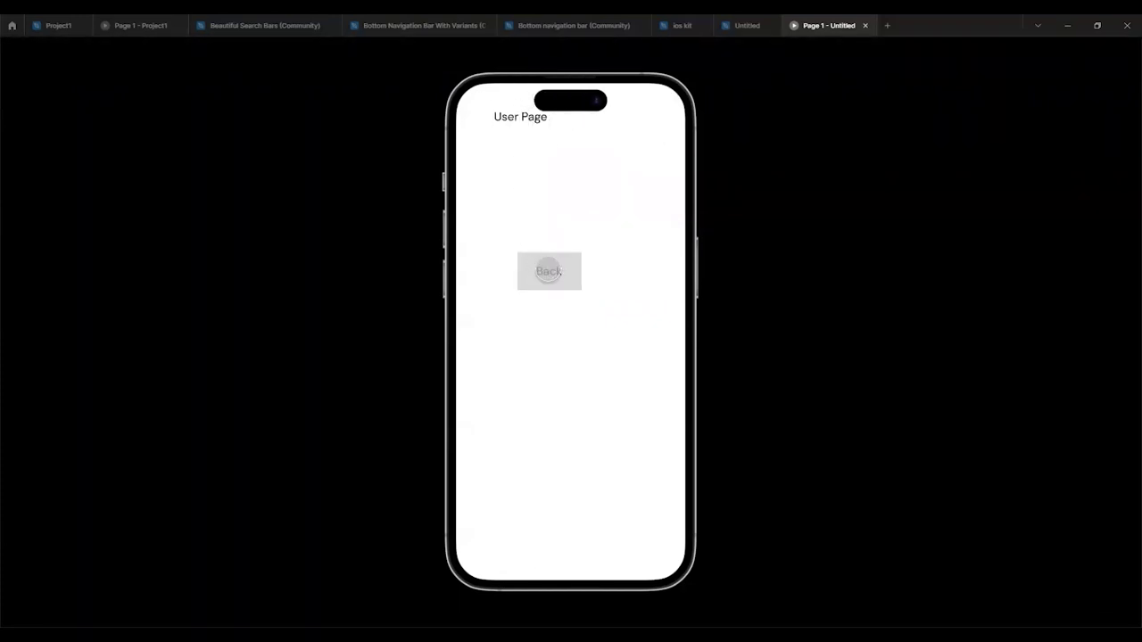
pyautogui.click(548, 271)
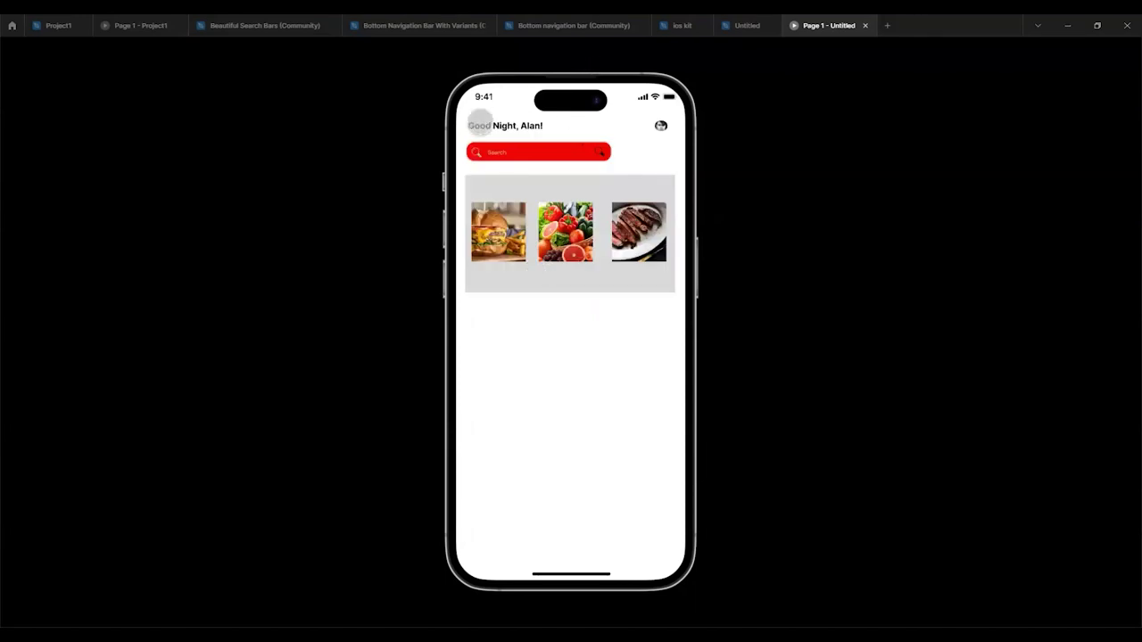
# - Return to the design file and add a third iPhone 14 Pro frame beside the User Page frame, with their tops aligned
pyautogui.click(727, 26)
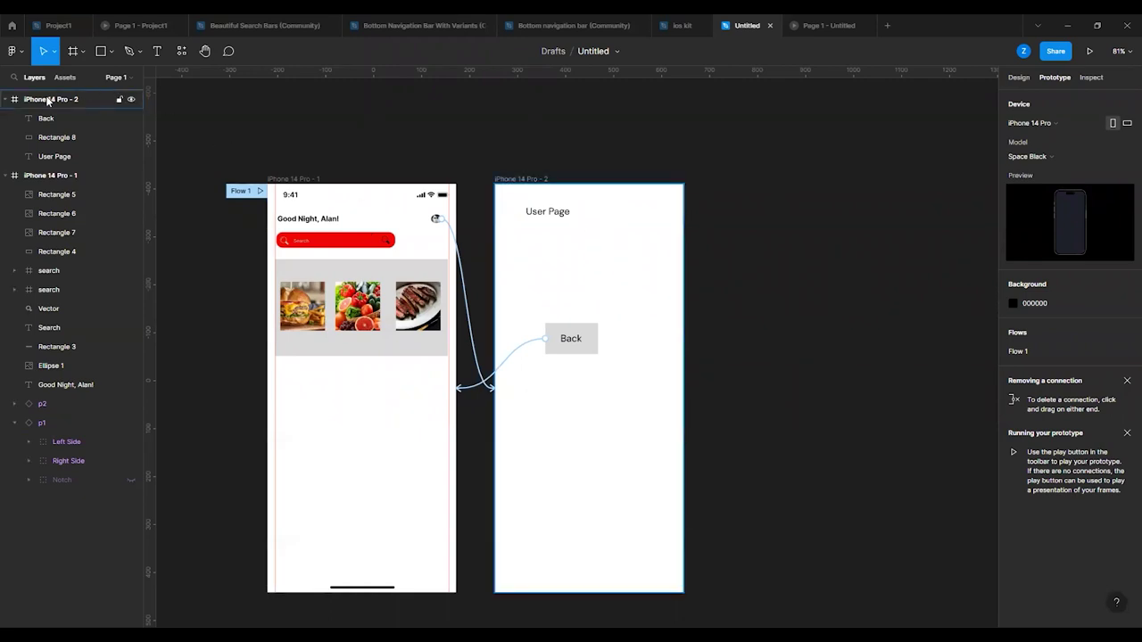
pyautogui.click(82, 50)
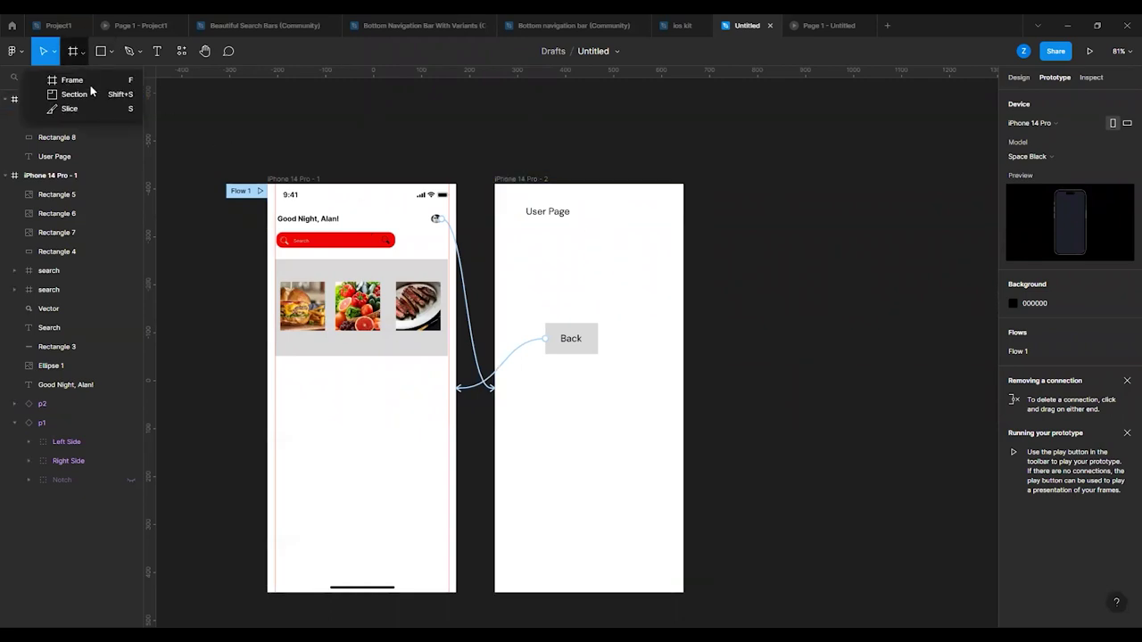
pyautogui.click(90, 83)
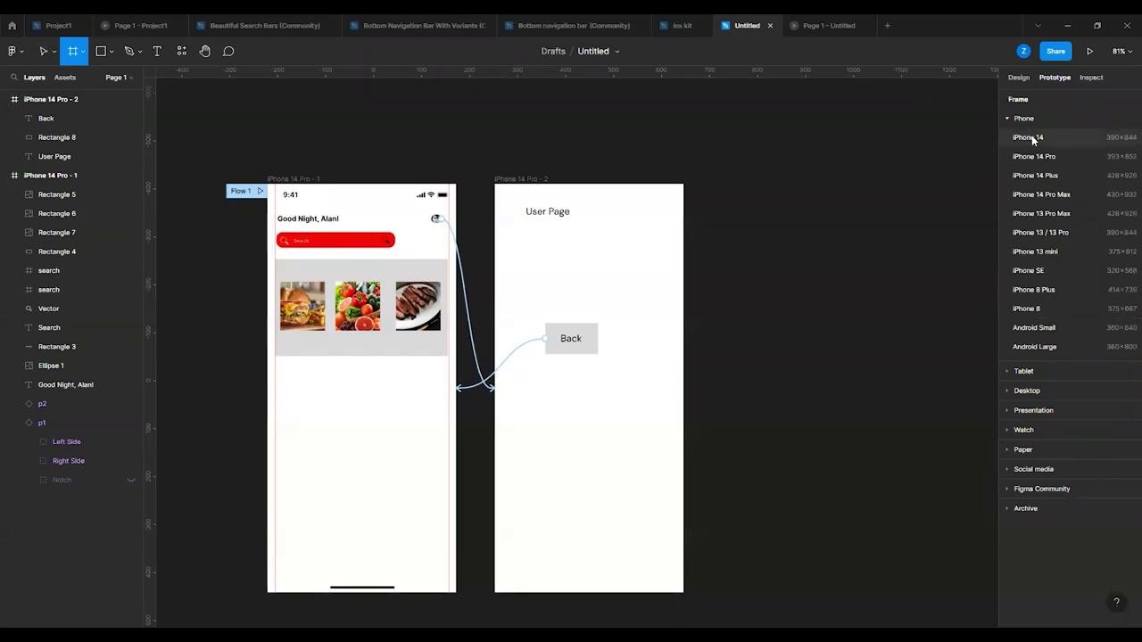
pyautogui.click(1050, 160)
pyautogui.moveTo(778, 193); pyautogui.dragTo(810, 234)
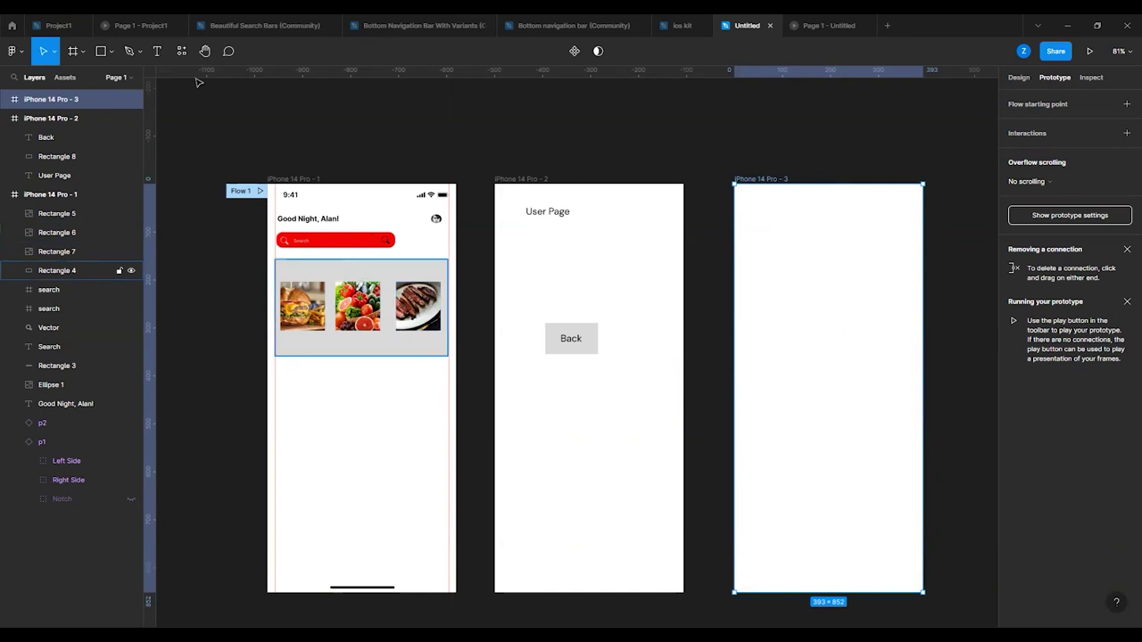
# - Add the text "Food" near the top of the third iPhone frame, level with the "User Page" title
pyautogui.press('t')
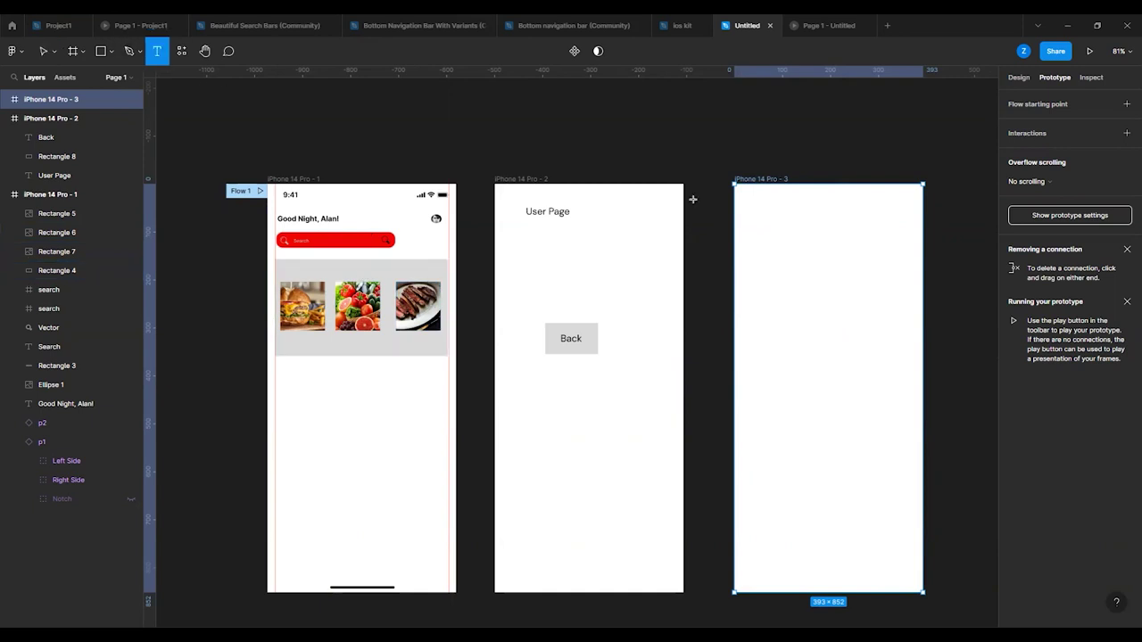
pyautogui.click(784, 219)
pyautogui.write('Food')
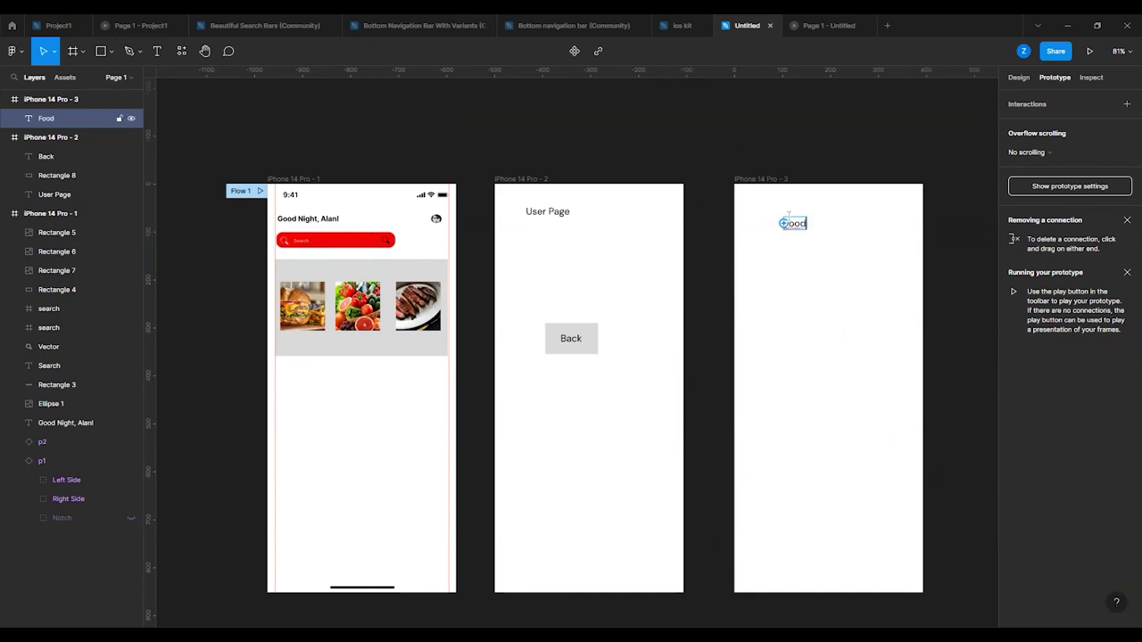
pyautogui.click(1019, 79)
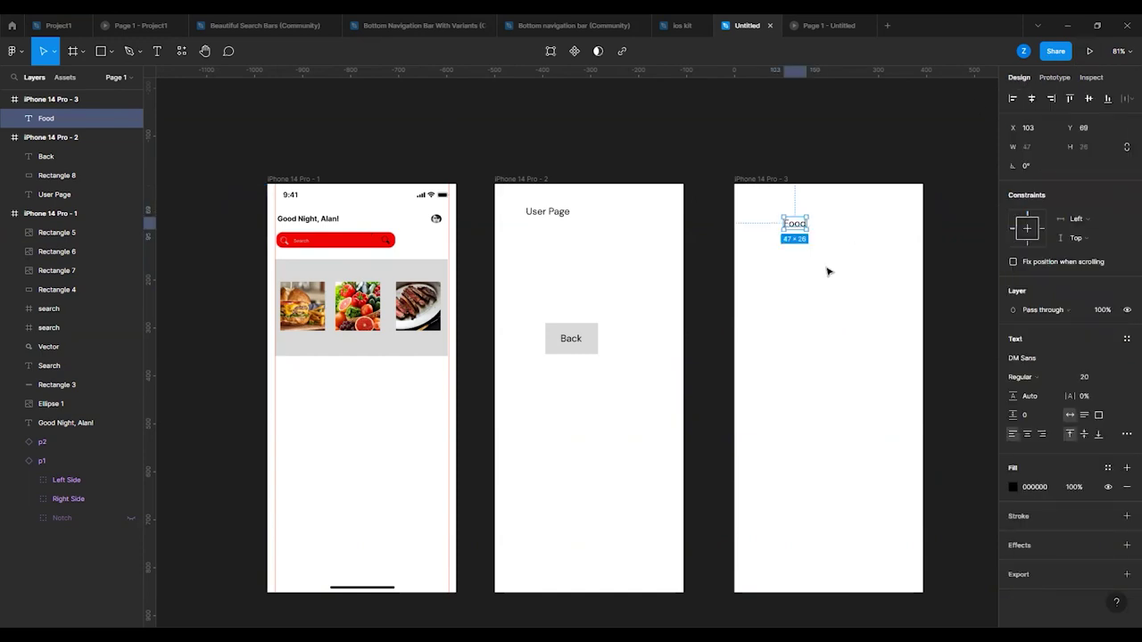
pyautogui.click(857, 227)
pyautogui.click(796, 224)
pyautogui.moveTo(797, 225); pyautogui.dragTo(825, 213)
pyautogui.click(805, 296)
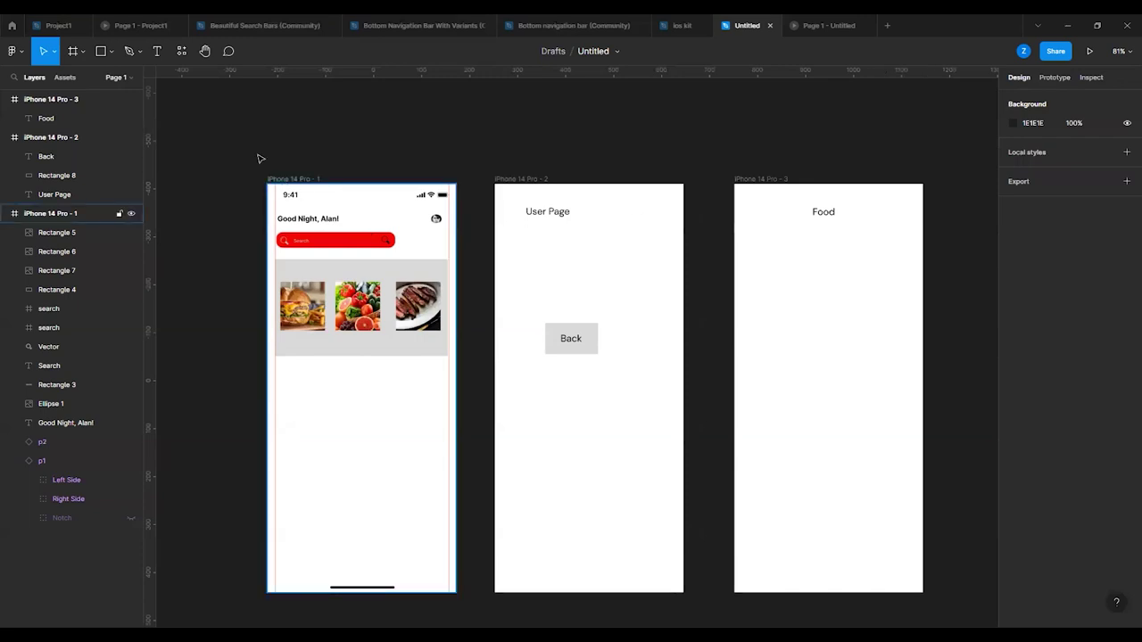
# - Create a Back button on the Food frame from a rectangle about 82 × 54 with the text "Back" placed on it
pyautogui.press('r')
pyautogui.moveTo(795, 322); pyautogui.dragTo(839, 354)
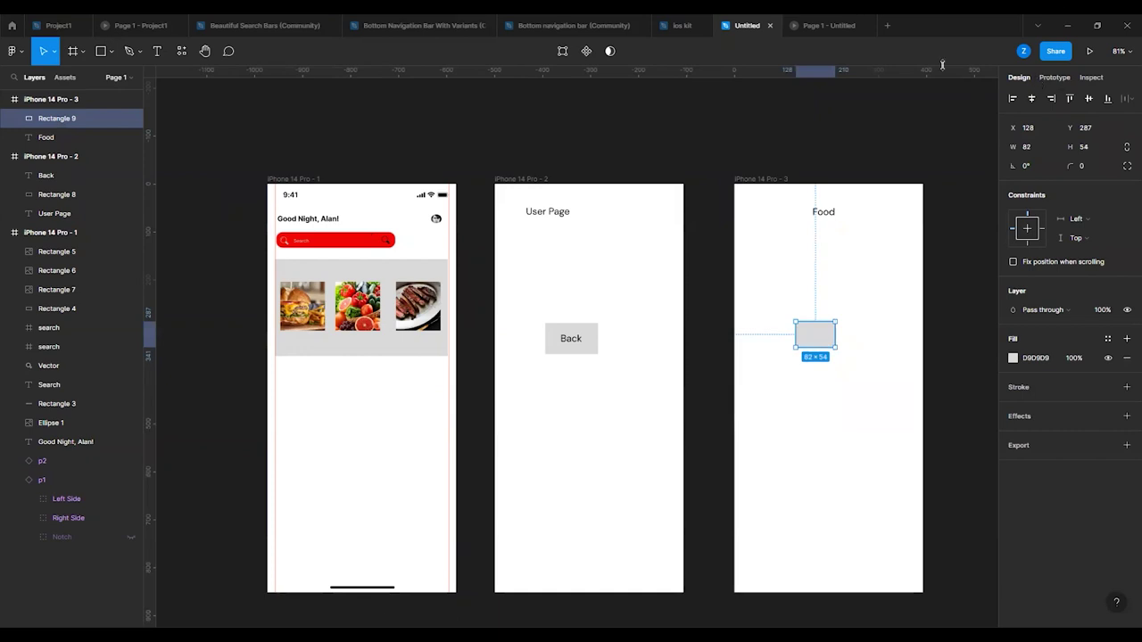
pyautogui.press('t')
pyautogui.click(863, 369)
pyautogui.write('Back')
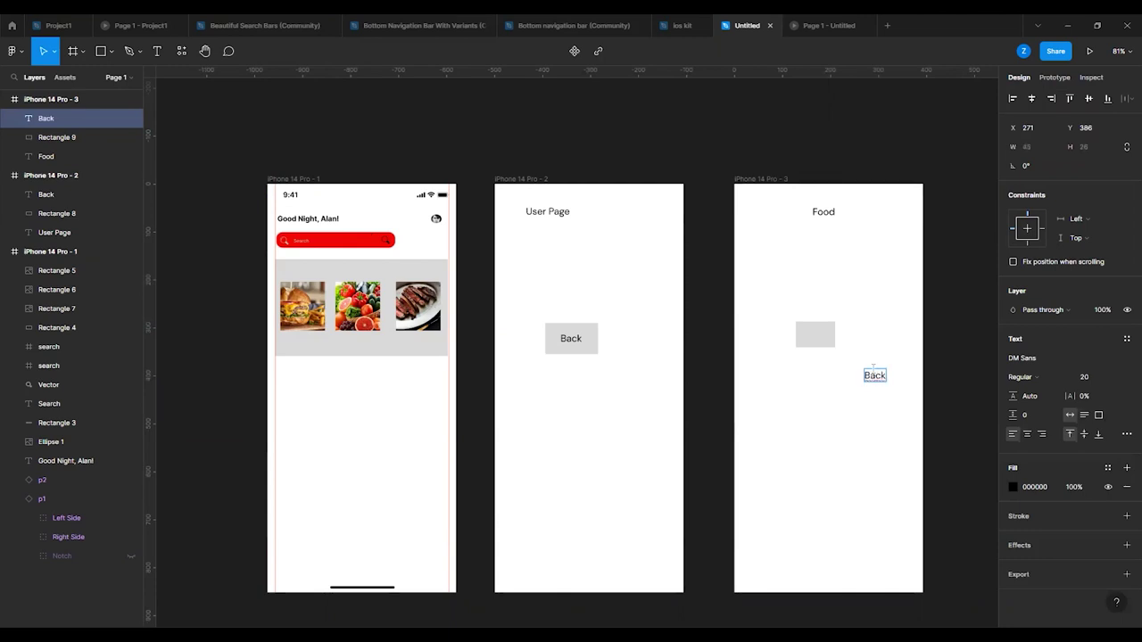
pyautogui.press('Escape')
pyautogui.moveTo(874, 373); pyautogui.dragTo(820, 339)
pyautogui.click(882, 337)
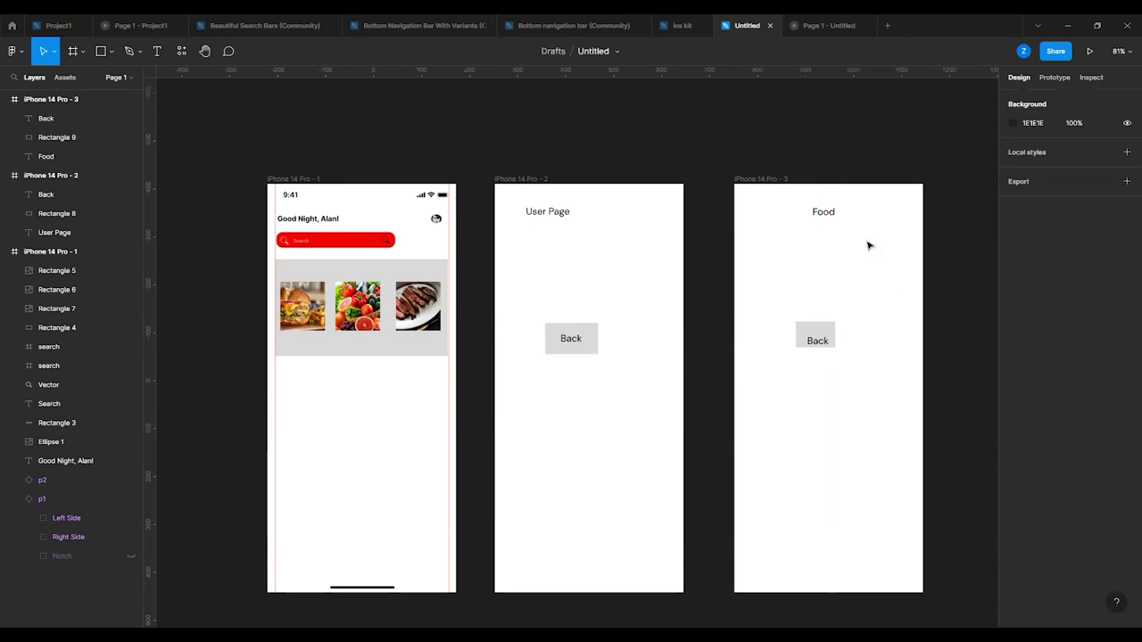
# - Link the Food frame's Back rectangle to the home frame with an On tap, Navigate to interaction
pyautogui.click(816, 327)
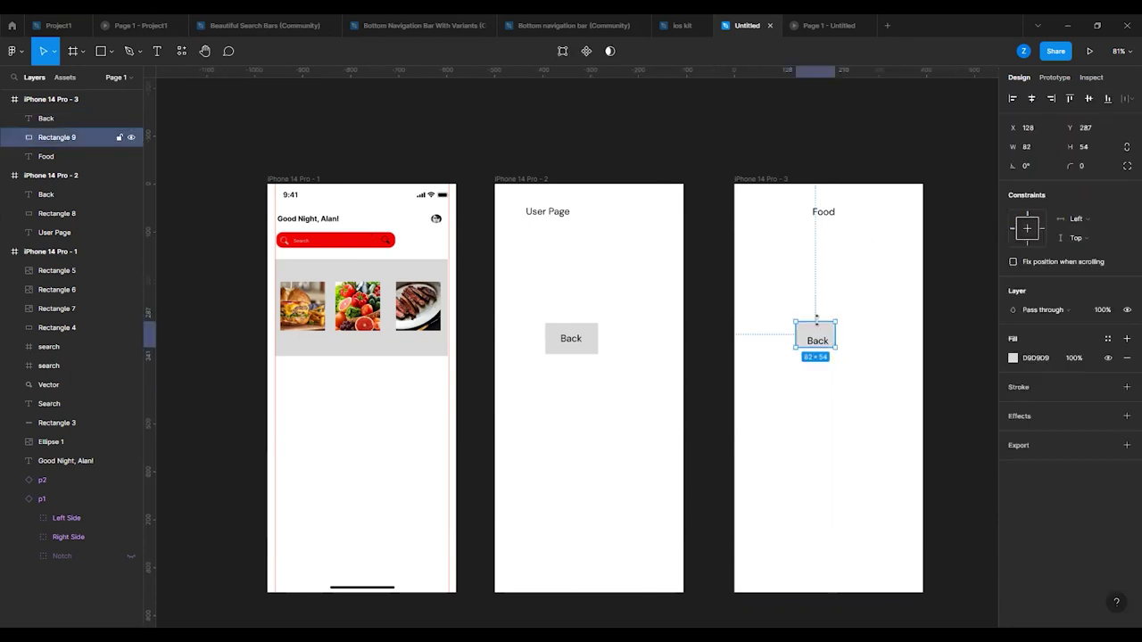
pyautogui.click(1057, 81)
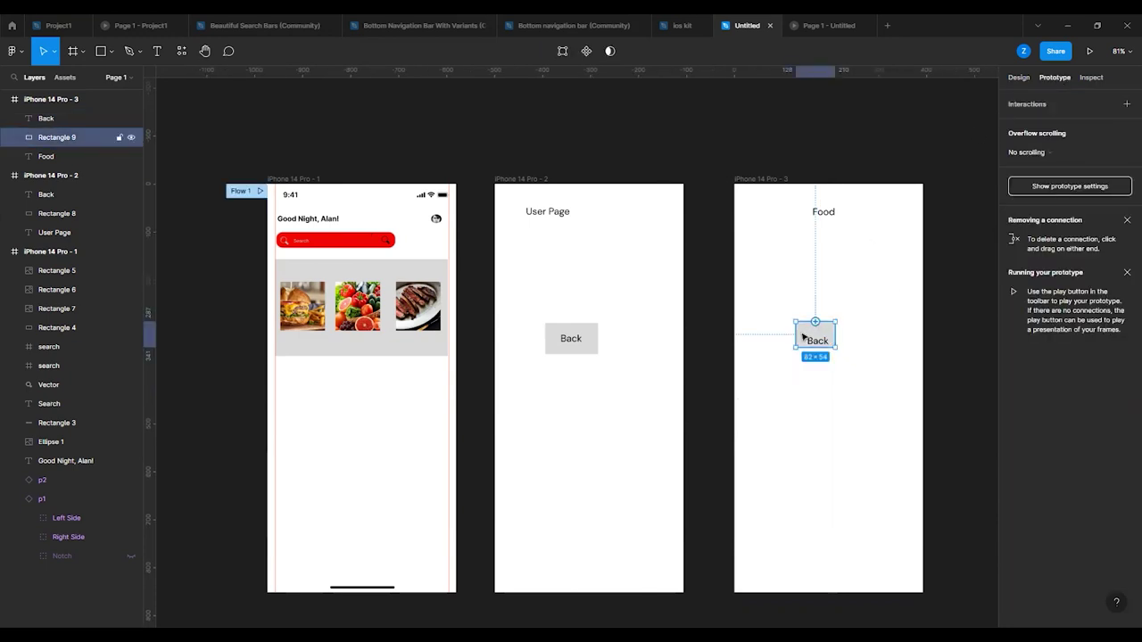
pyautogui.moveTo(796, 338); pyautogui.dragTo(448, 410)
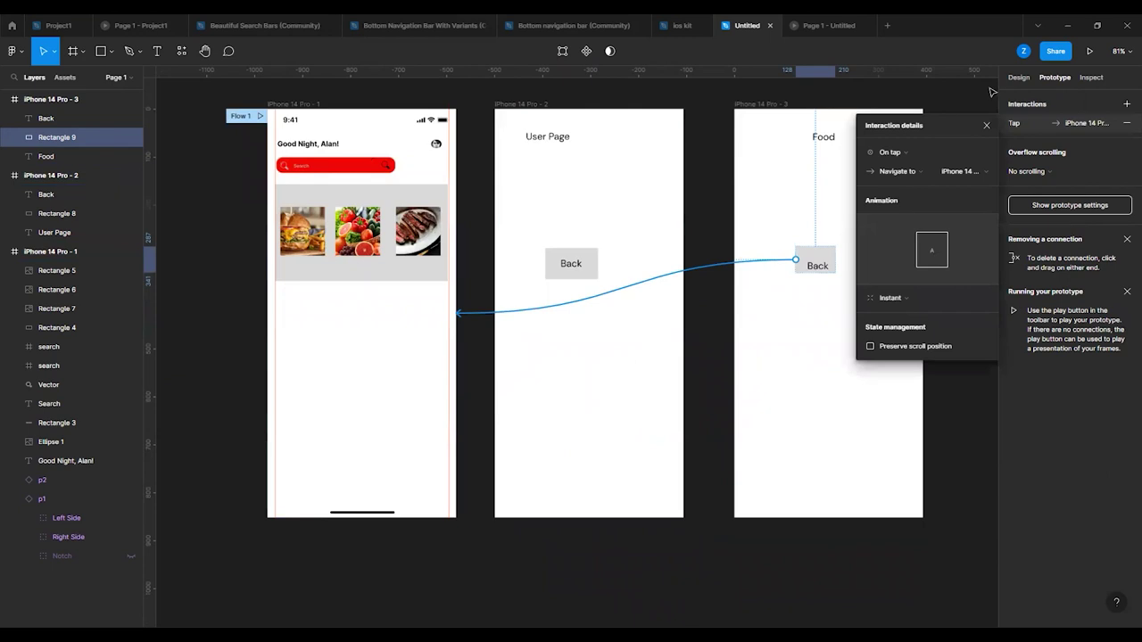
pyautogui.click(987, 126)
pyautogui.scroll(1, 571, 339)
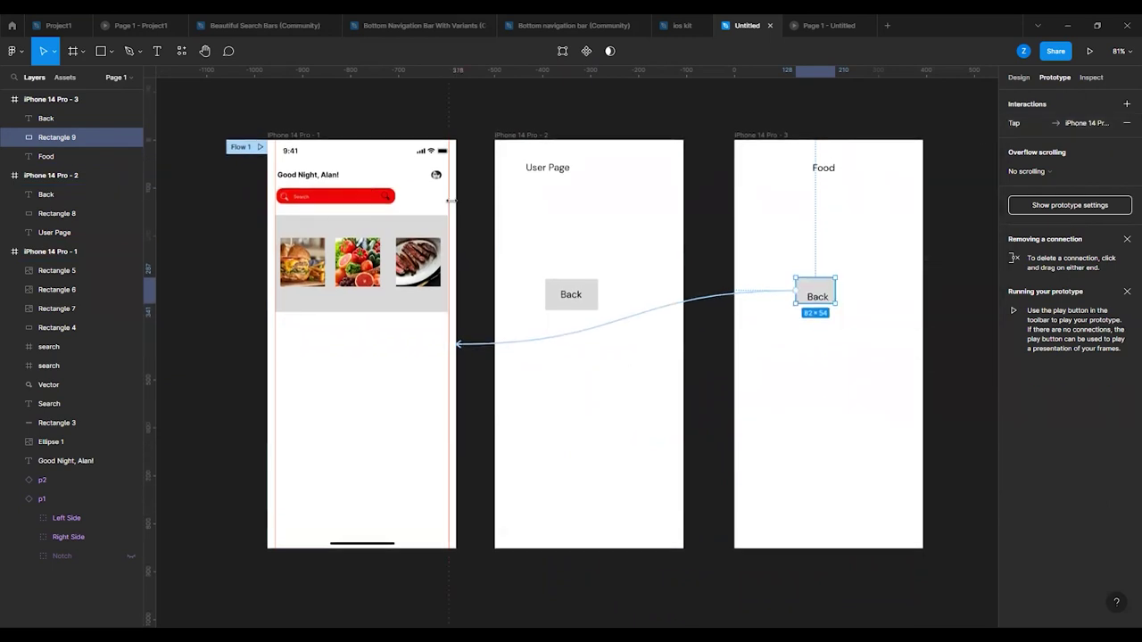
# - Link the middle food image on the home frame to the Food frame with an On tap, Navigate to interaction using Instant animation
pyautogui.click(80, 289)
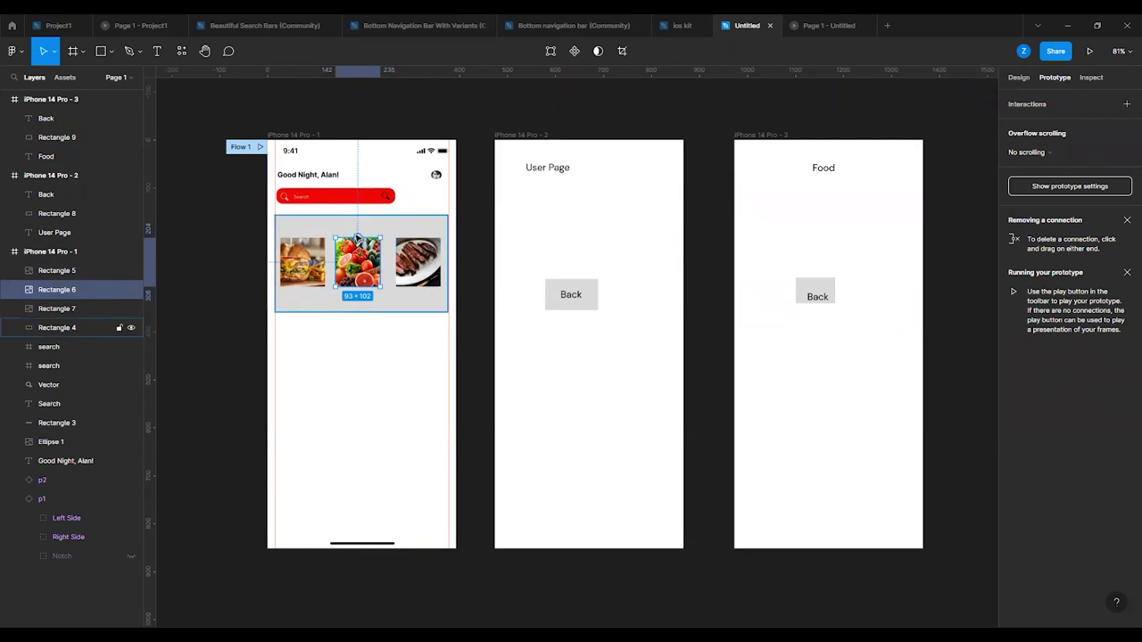
pyautogui.moveTo(381, 261); pyautogui.dragTo(754, 222)
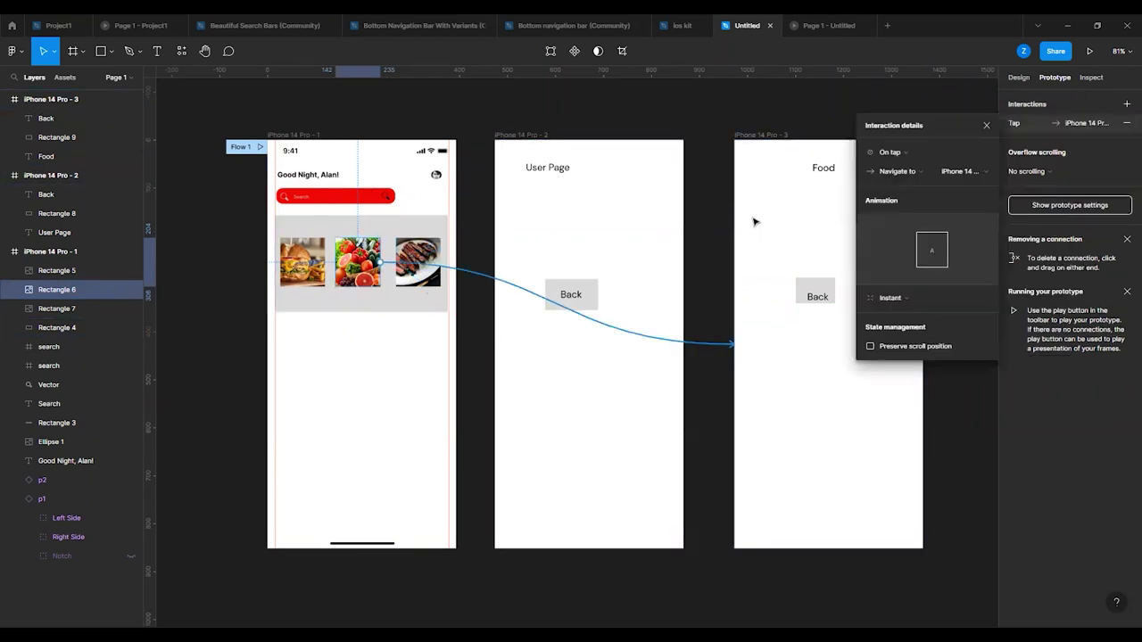
pyautogui.click(711, 116)
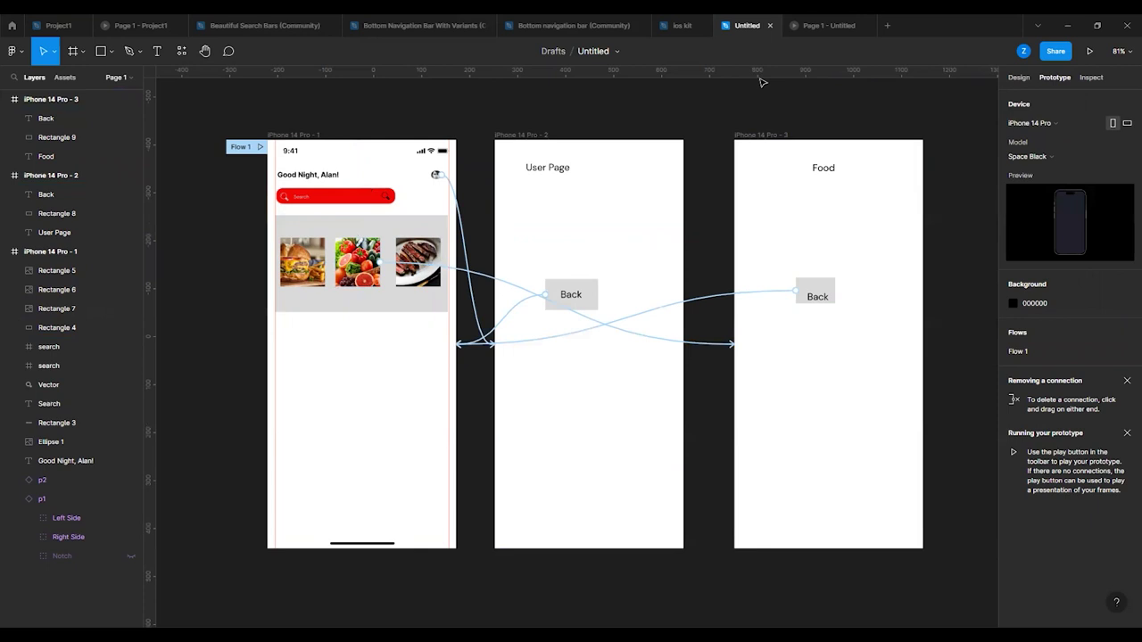
# - Test the prototype preview by opening the Food screen from the middle image and going Back, and return to the design file
pyautogui.click(816, 24)
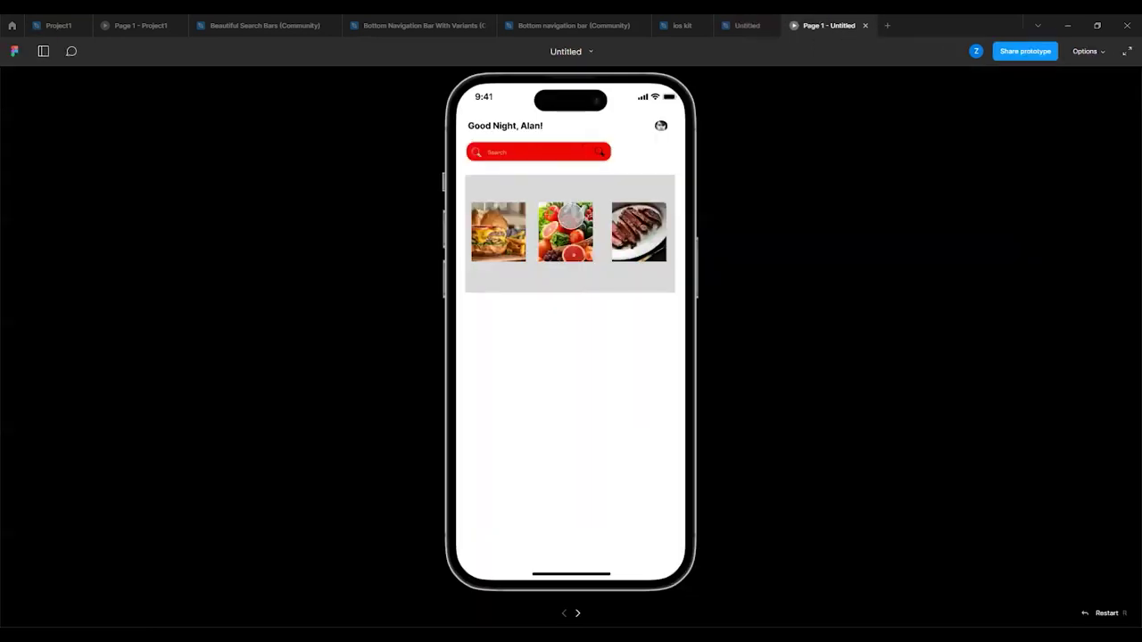
pyautogui.click(571, 223)
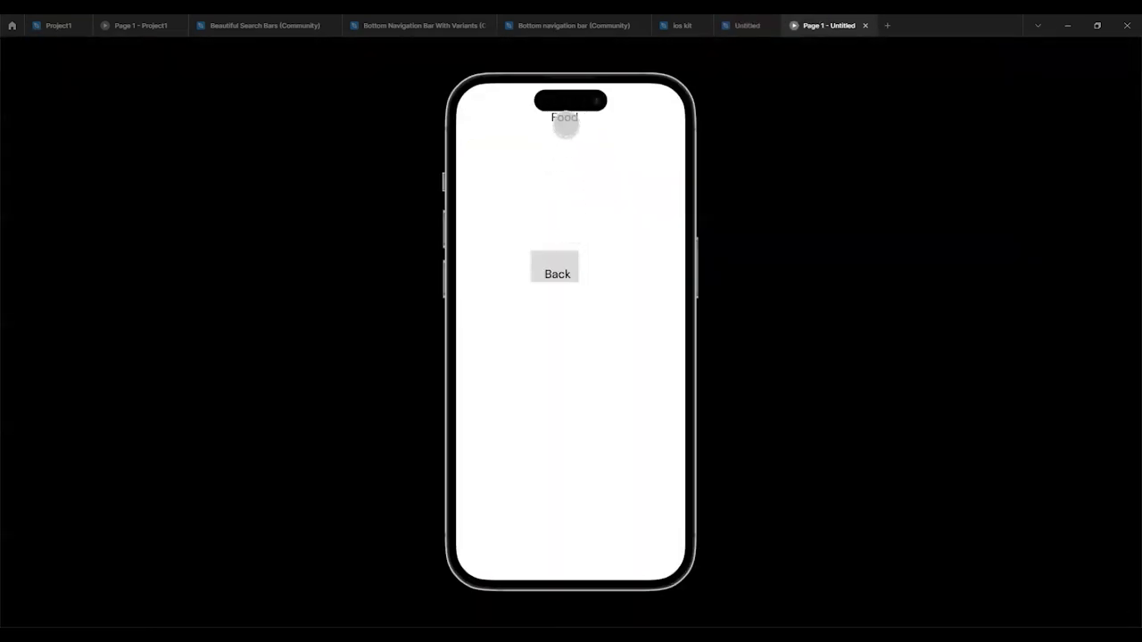
pyautogui.click(556, 267)
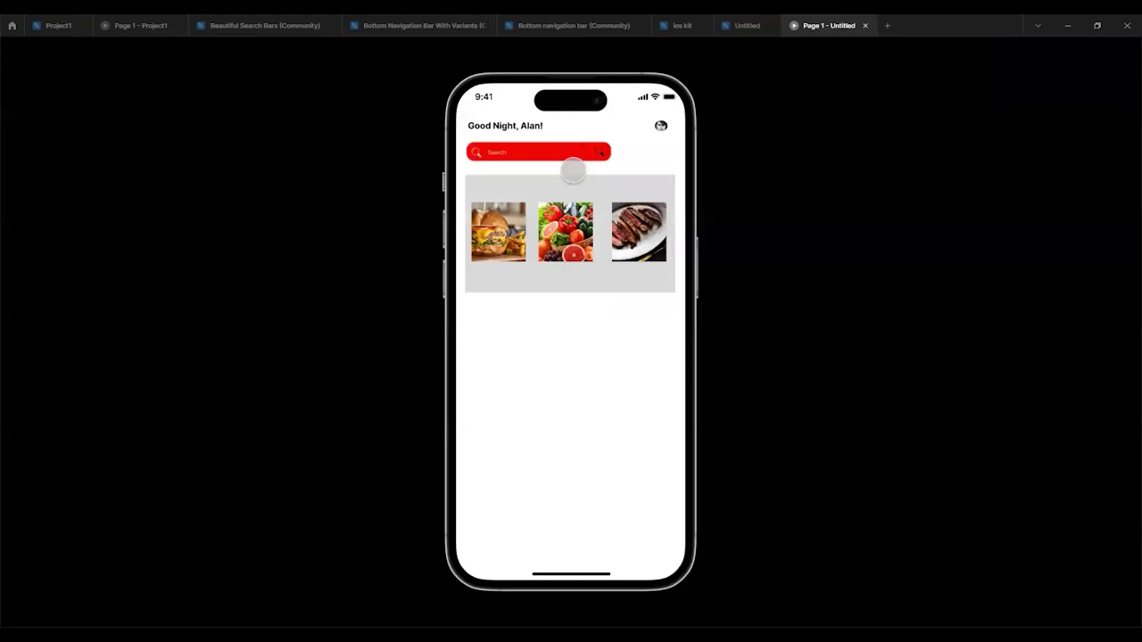
pyautogui.click(733, 22)
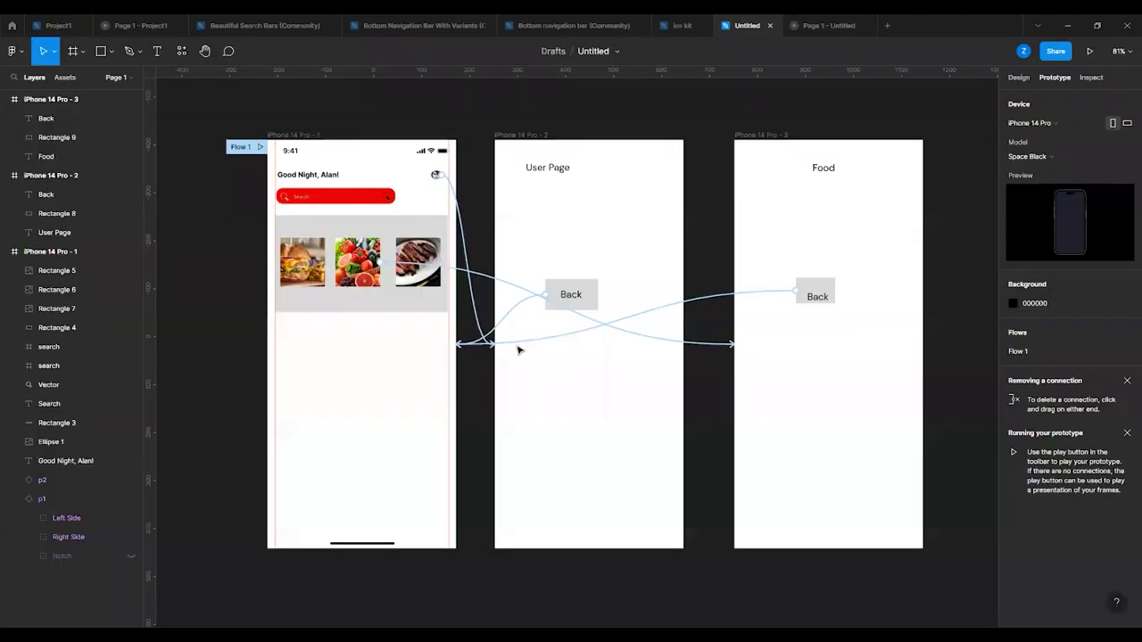